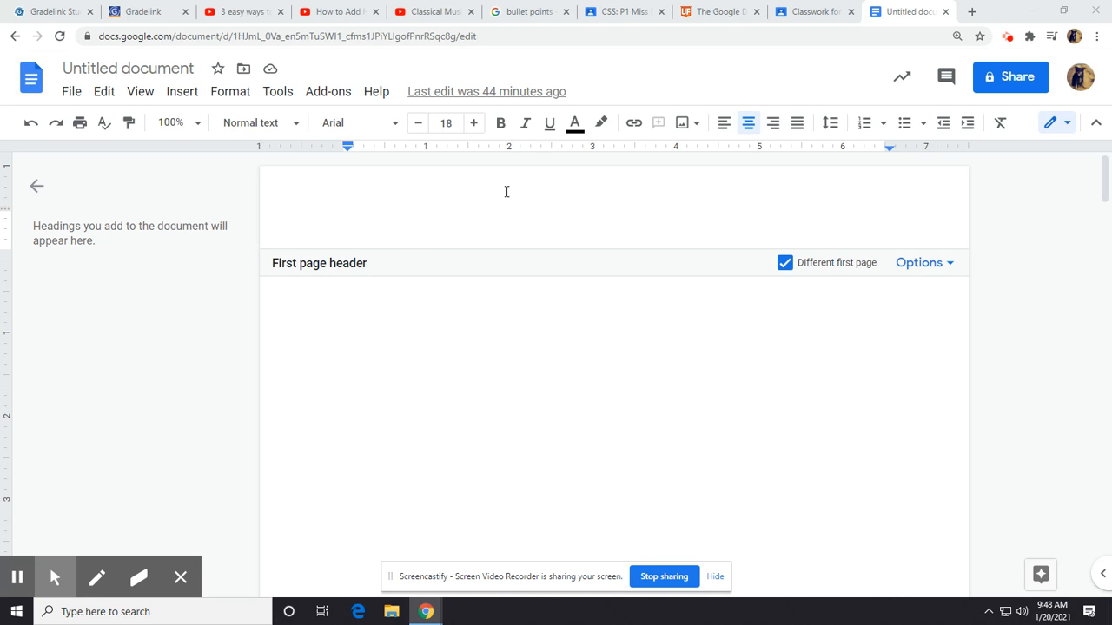
- Switch to the Google Docs textbook page and read the Project 1.2 Business Letterhead description and instructions on pages 21 and 22
click(723, 11)
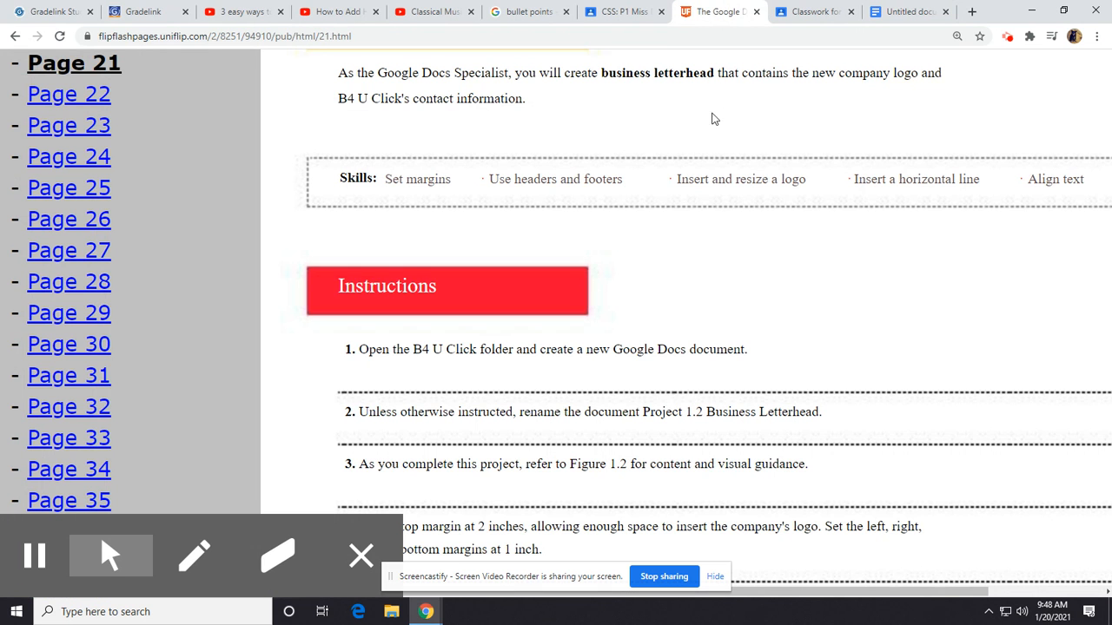
scroll(679, 261, up, 6)
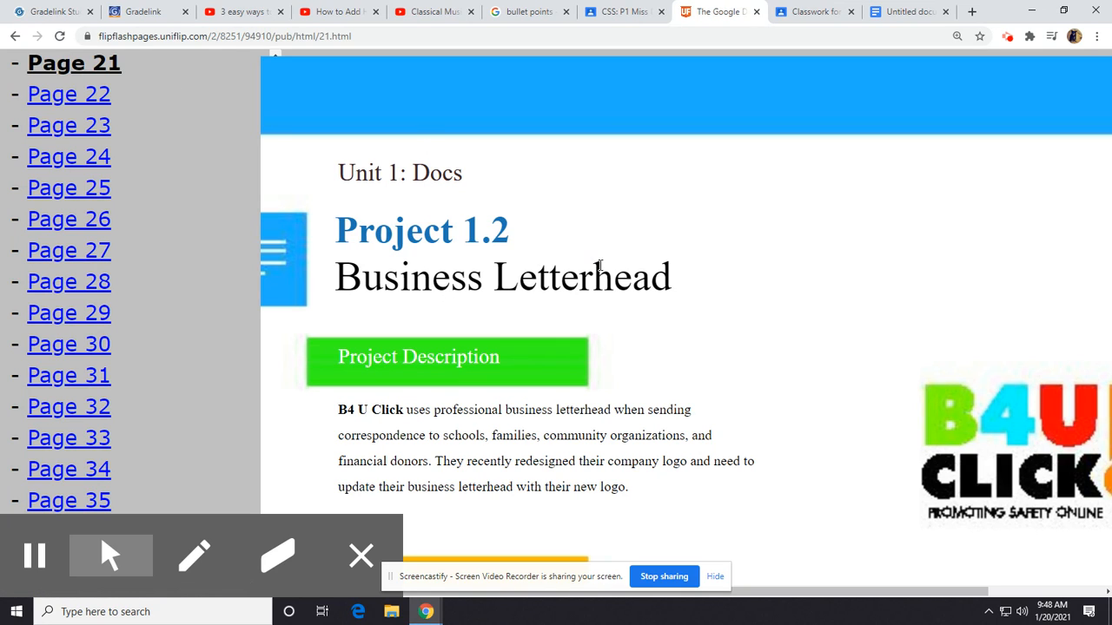
click(360, 555)
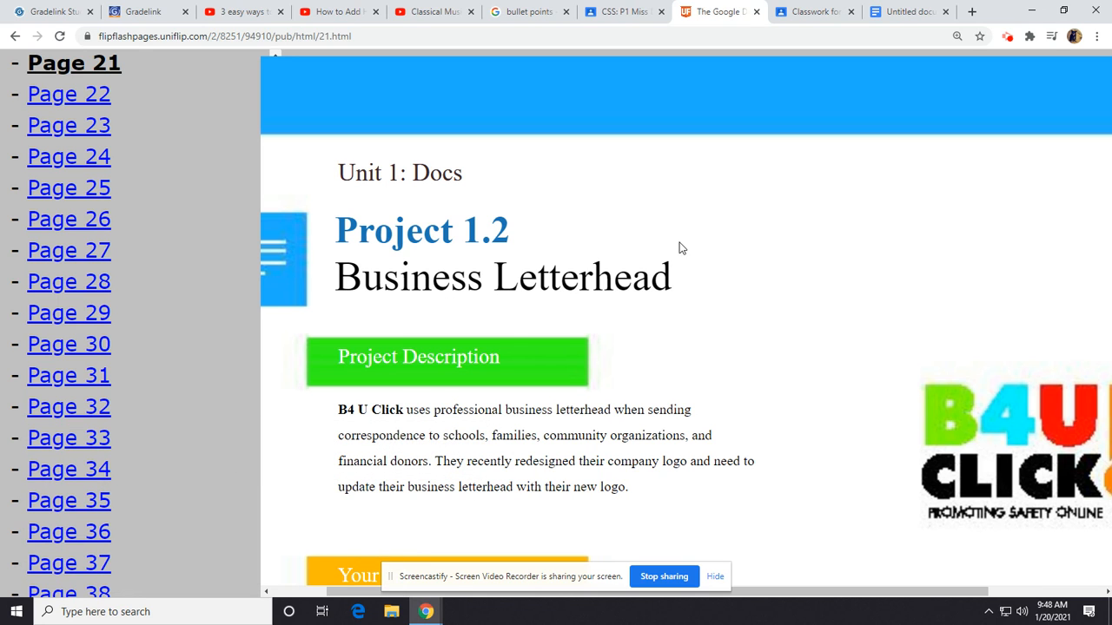
scroll(672, 293, down, 2)
click(91, 94)
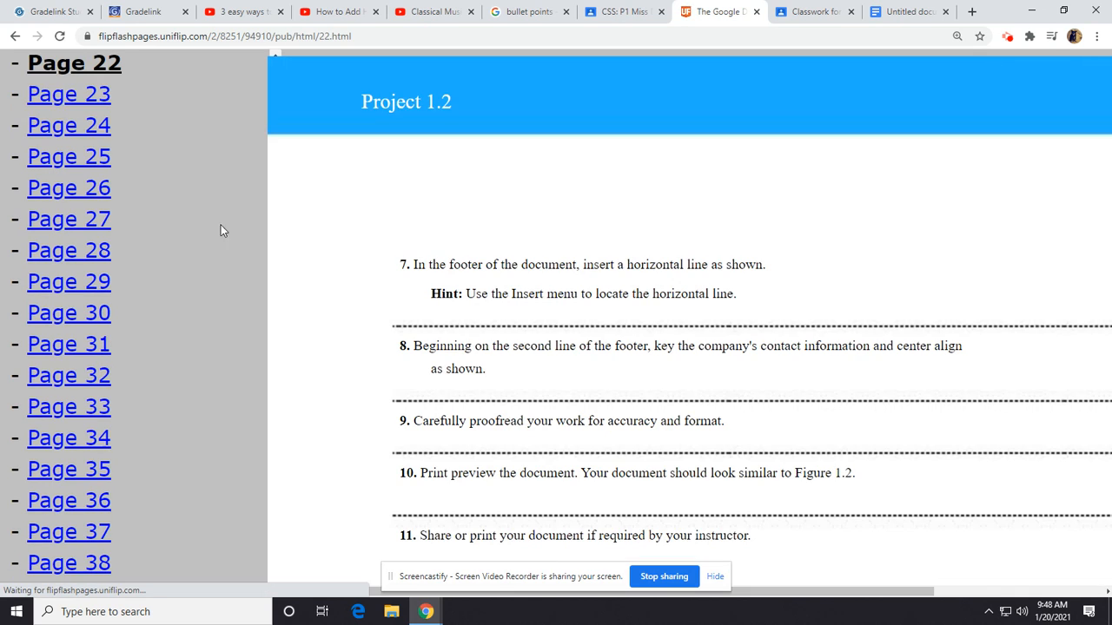
- Examine Figure 1.2 on page 23, from the logo in the header down to the line and contact details in the footer
click(101, 101)
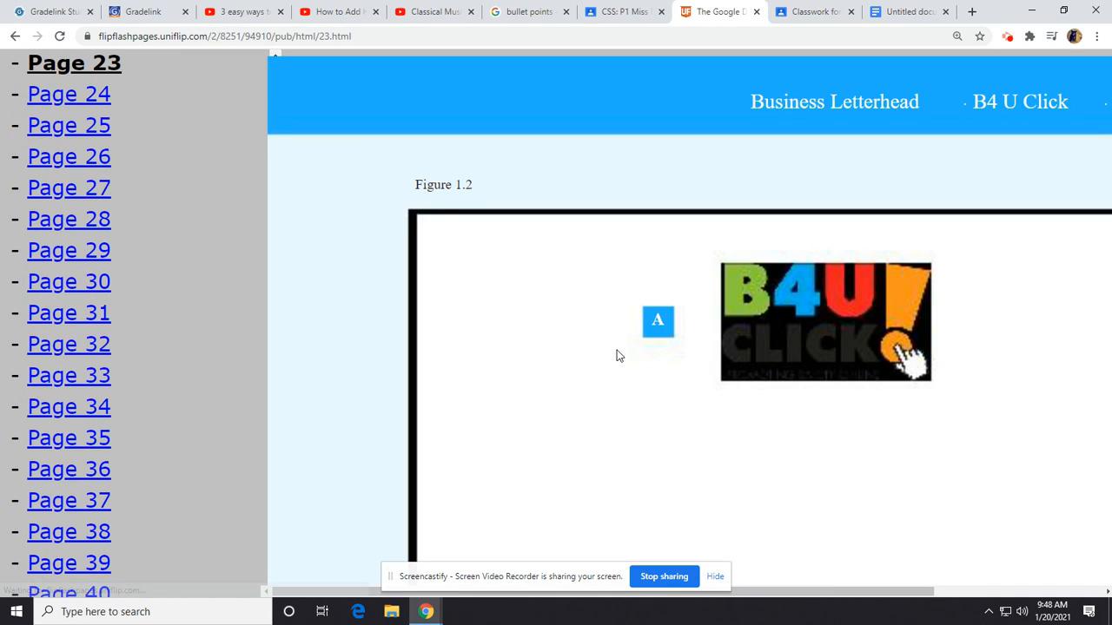
drag(801, 591, 912, 571)
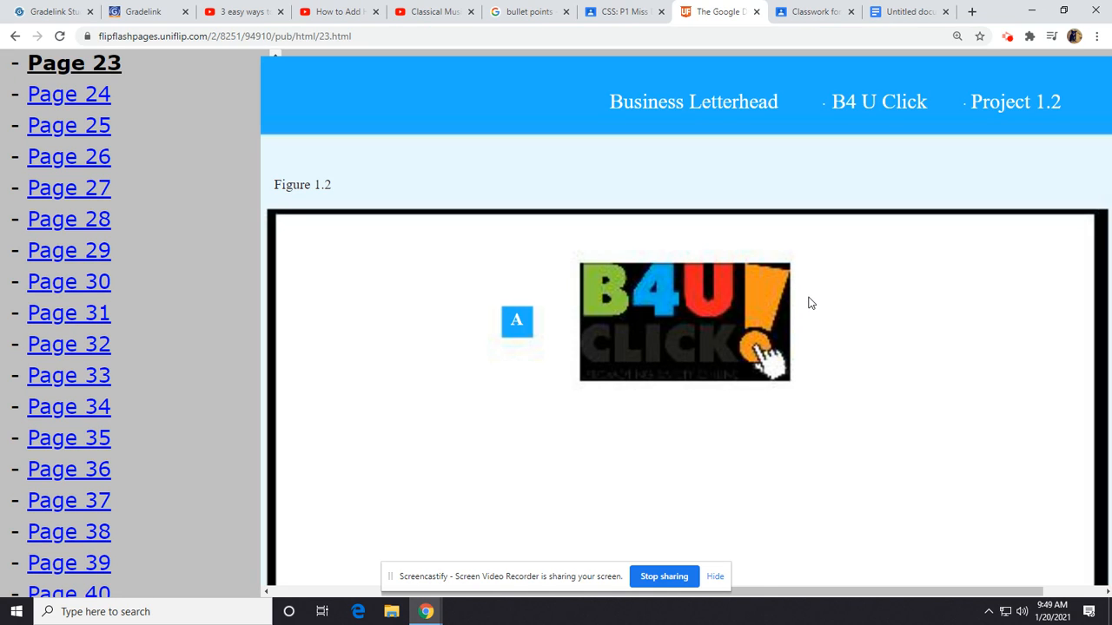
scroll(815, 296, down, 5)
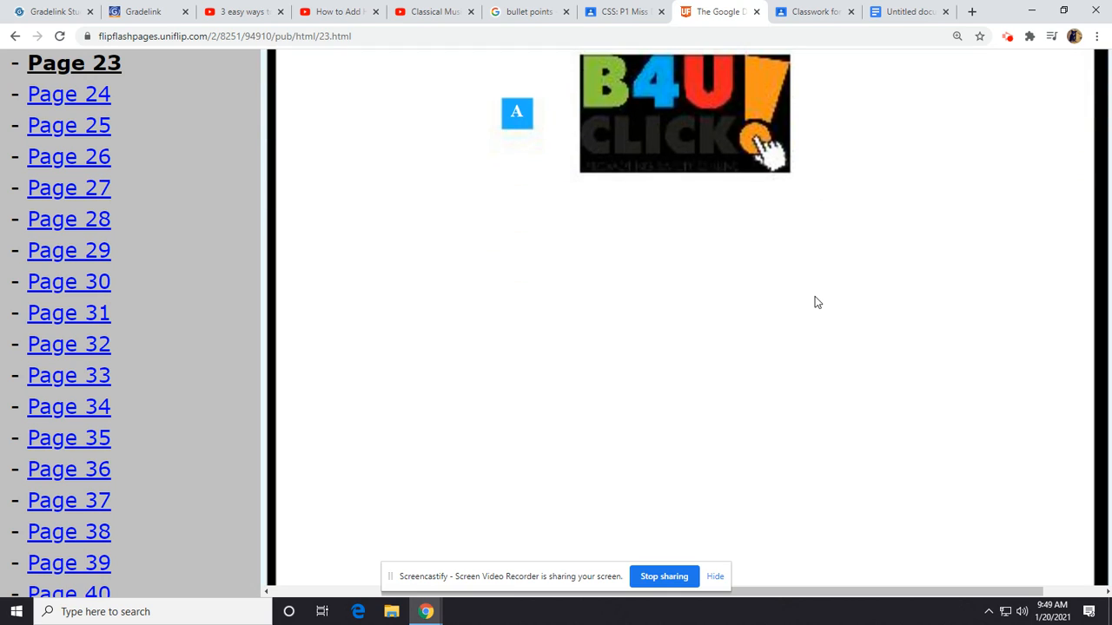
scroll(912, 371, down, 3)
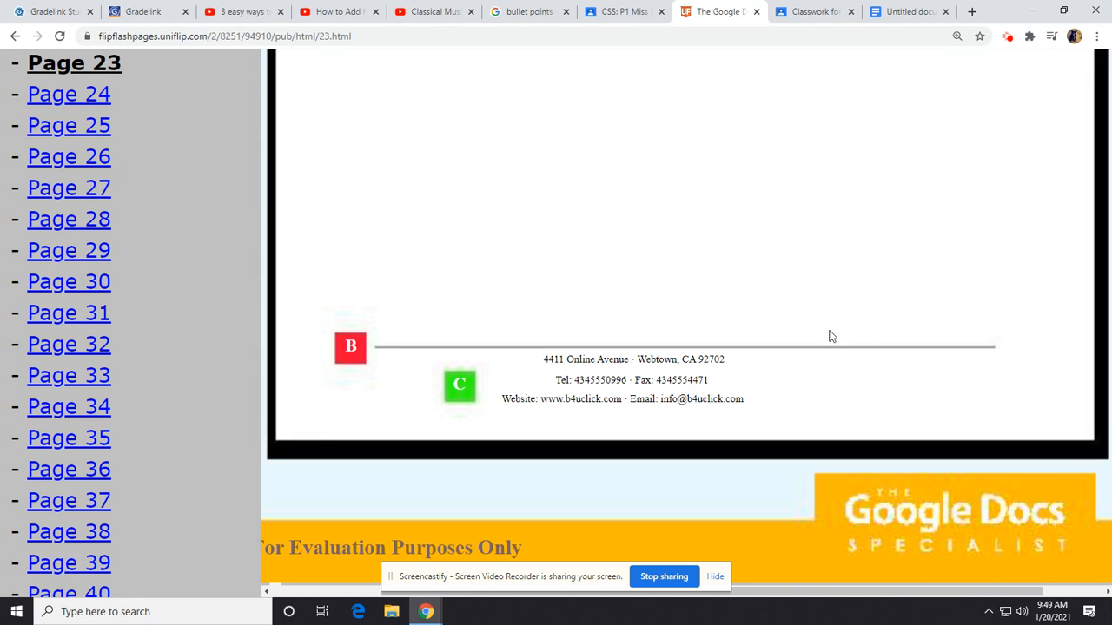
scroll(806, 372, up, 8)
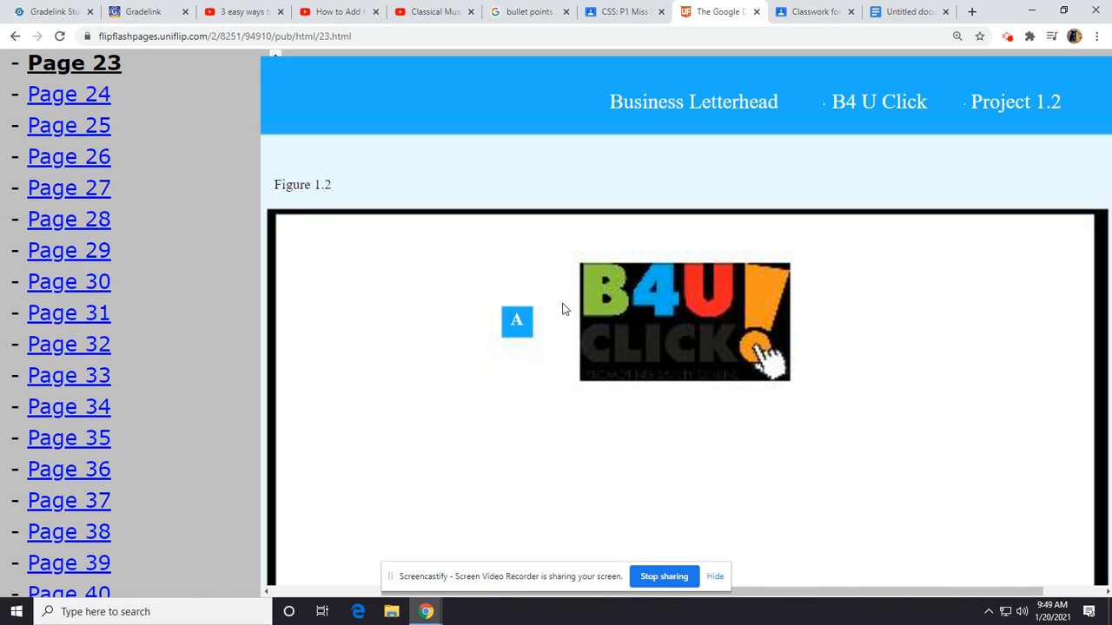
scroll(575, 318, down, 2)
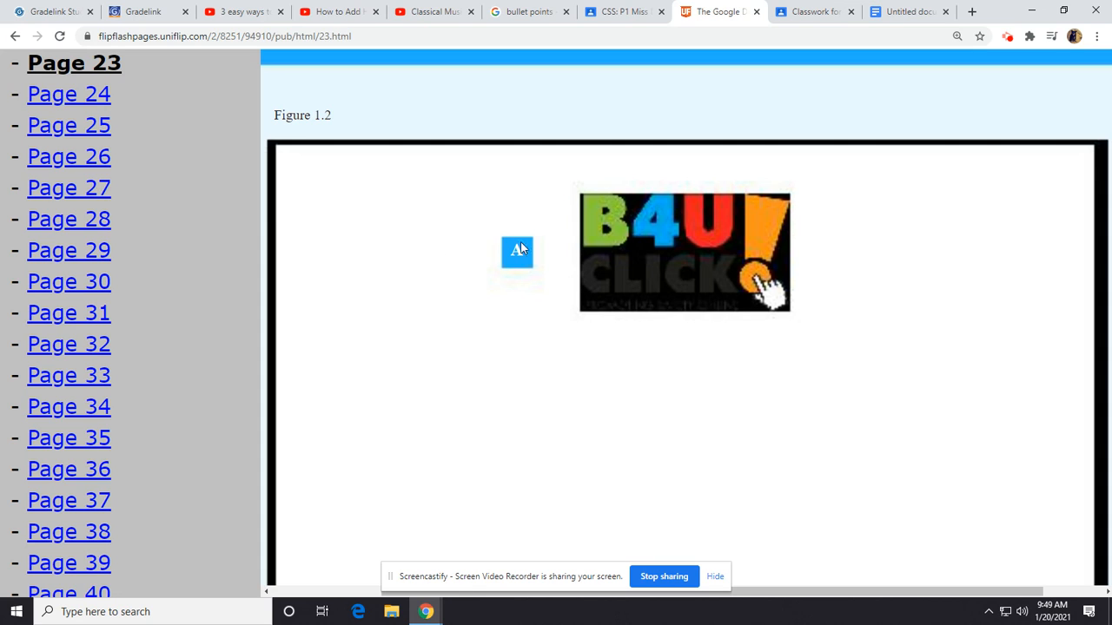
scroll(515, 418, down, 4)
scroll(541, 404, down, 5)
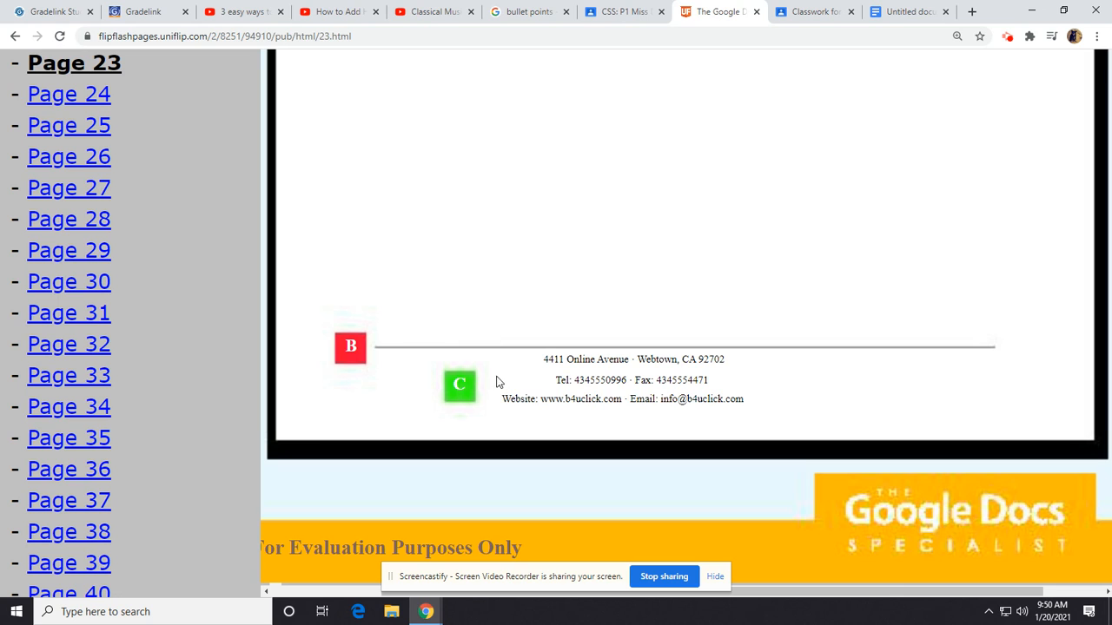
- Return to page 22 and read instructions 7 to 11, highlighting the wording about the horizontal line in the footer
scroll(476, 381, up, 3)
scroll(171, 222, up, 3)
click(103, 181)
scroll(415, 317, down, 3)
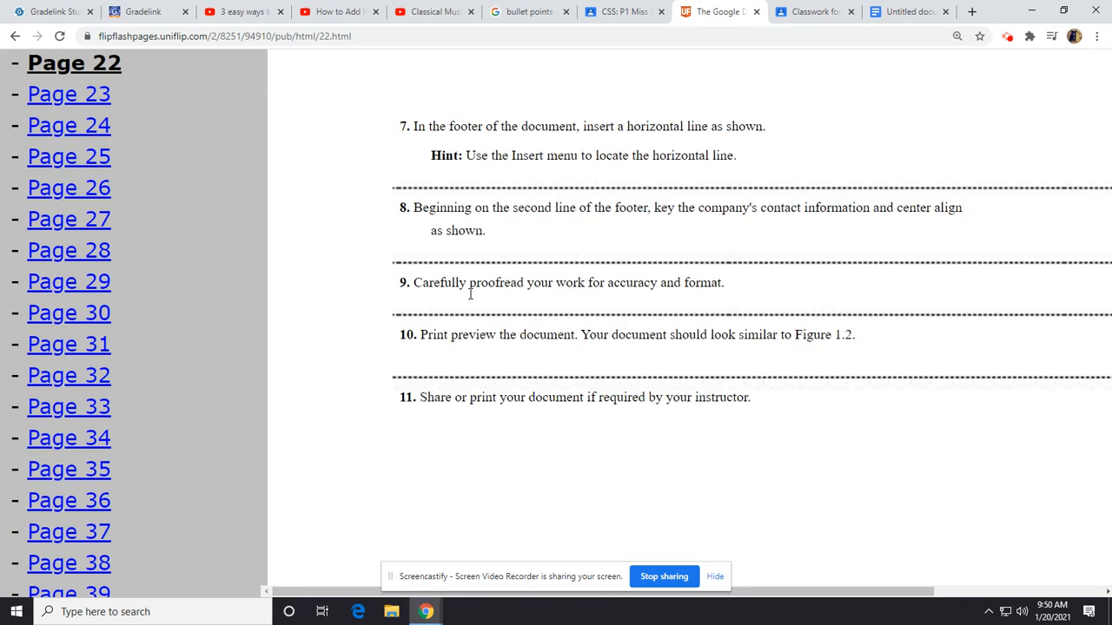
drag(840, 595, 995, 591)
scroll(976, 414, up, 2)
scroll(973, 435, up, 1)
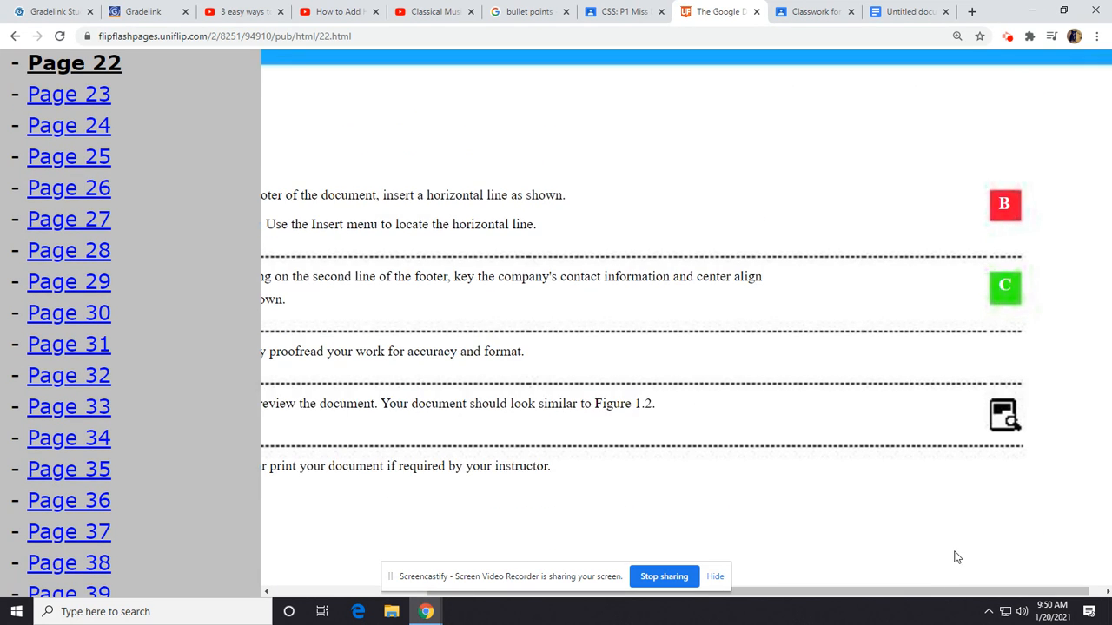
drag(942, 592, 859, 588)
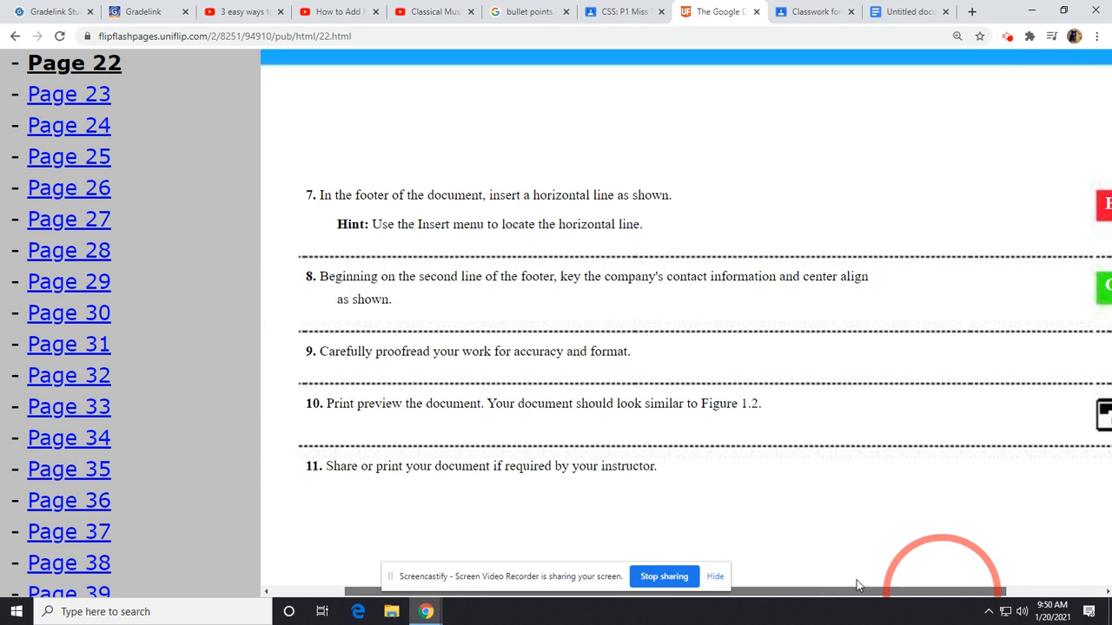
drag(876, 593, 912, 593)
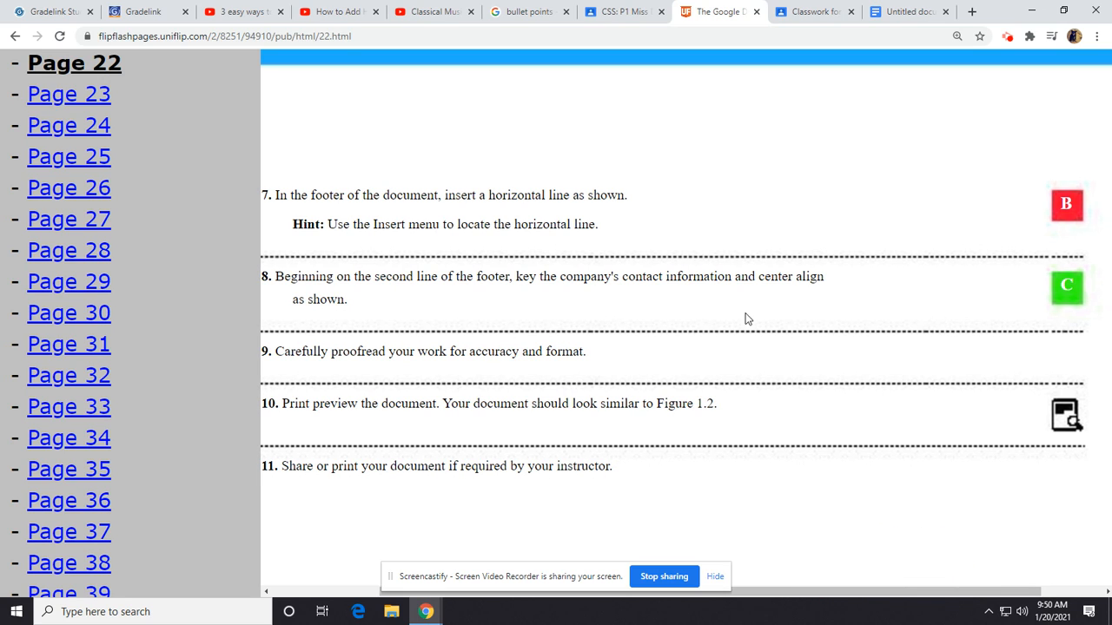
drag(497, 201, 594, 198)
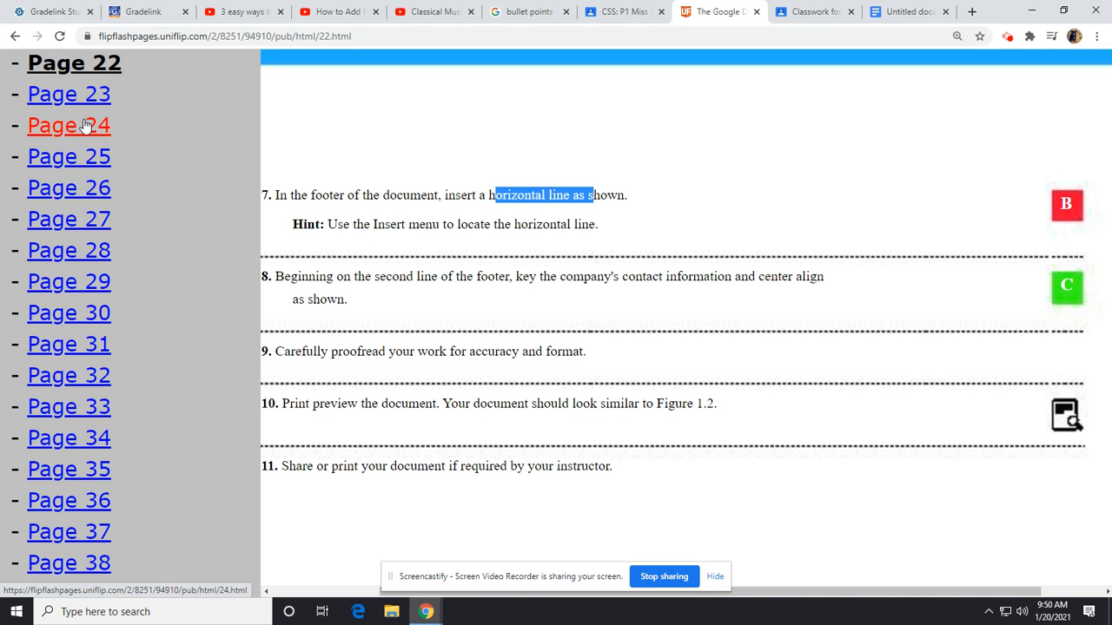
- Go back to page 23 and examine the footer layout of the sample letterhead in Figure 1.2
click(186, 134)
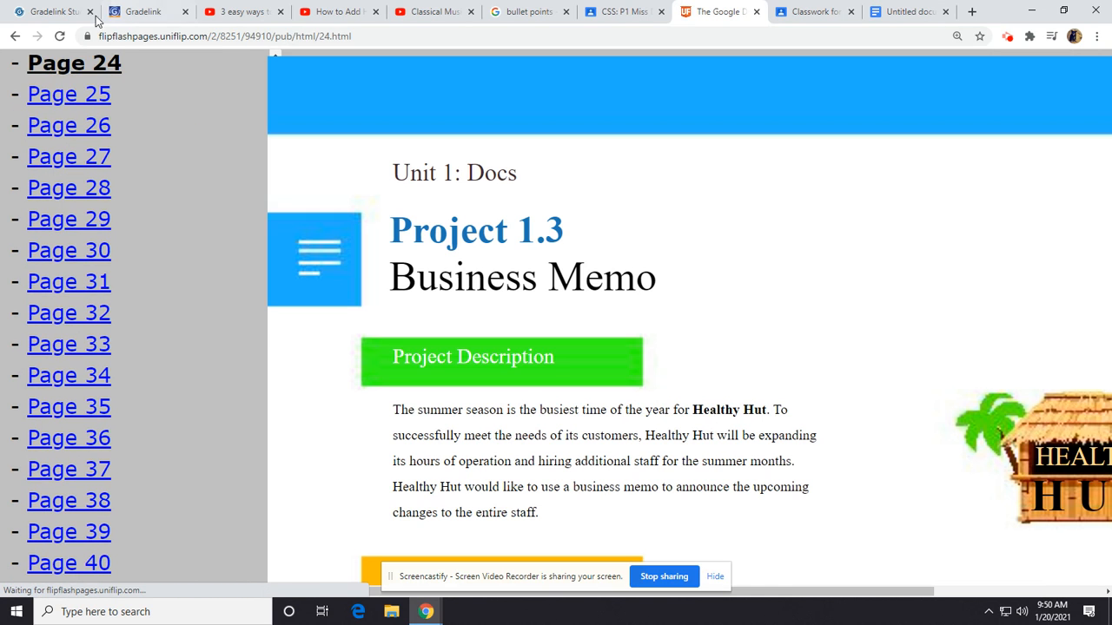
scroll(54, 104, up, 1)
click(60, 99)
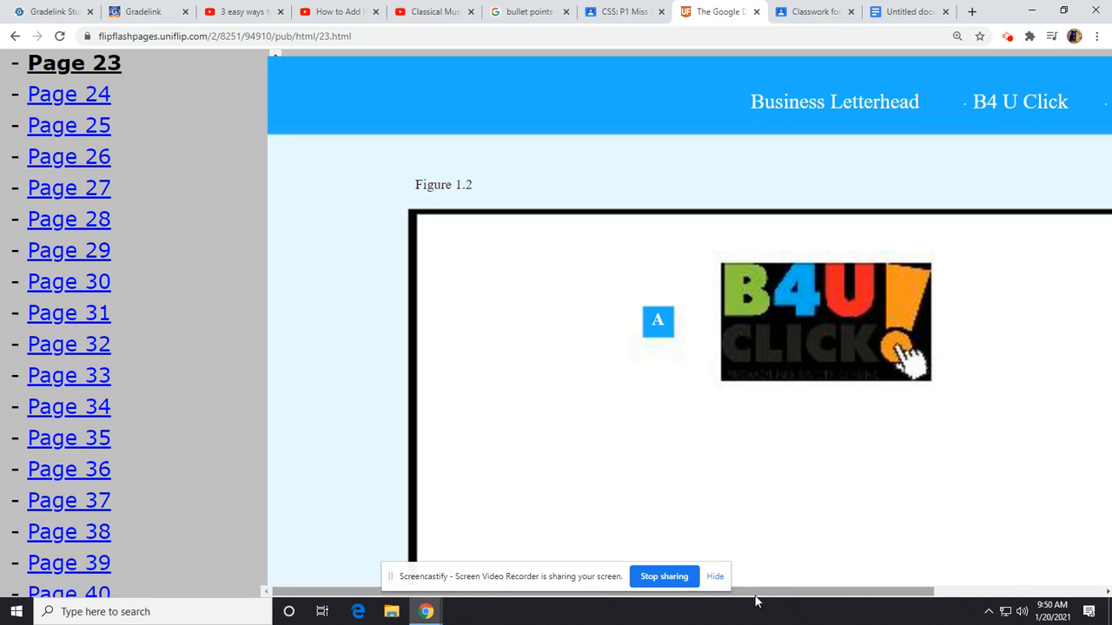
drag(770, 591, 851, 584)
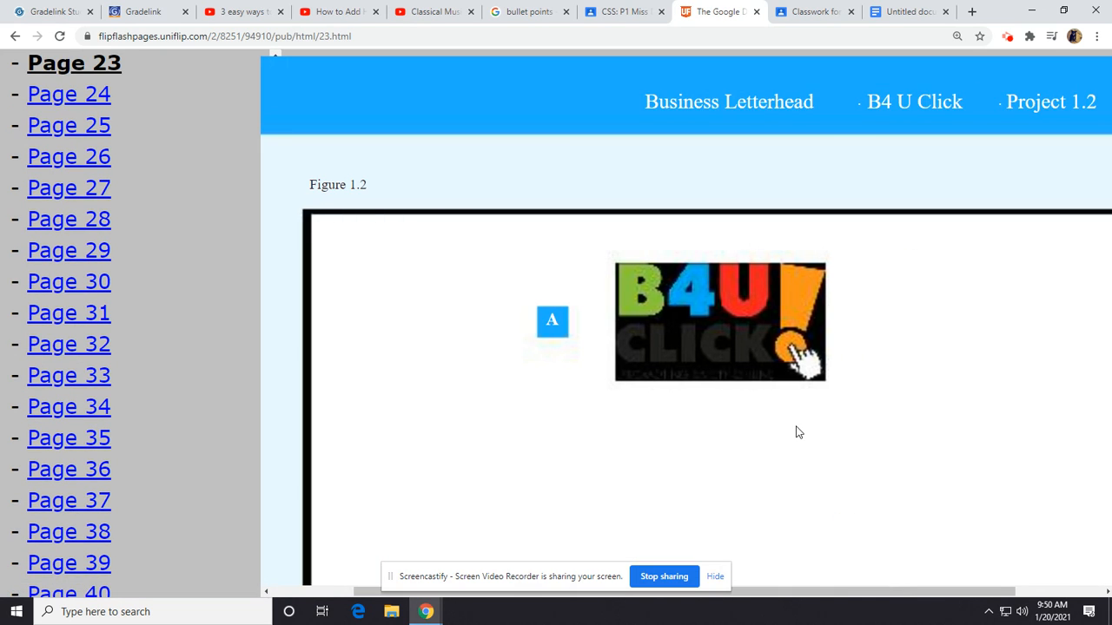
scroll(796, 426, down, 3)
scroll(795, 430, down, 5)
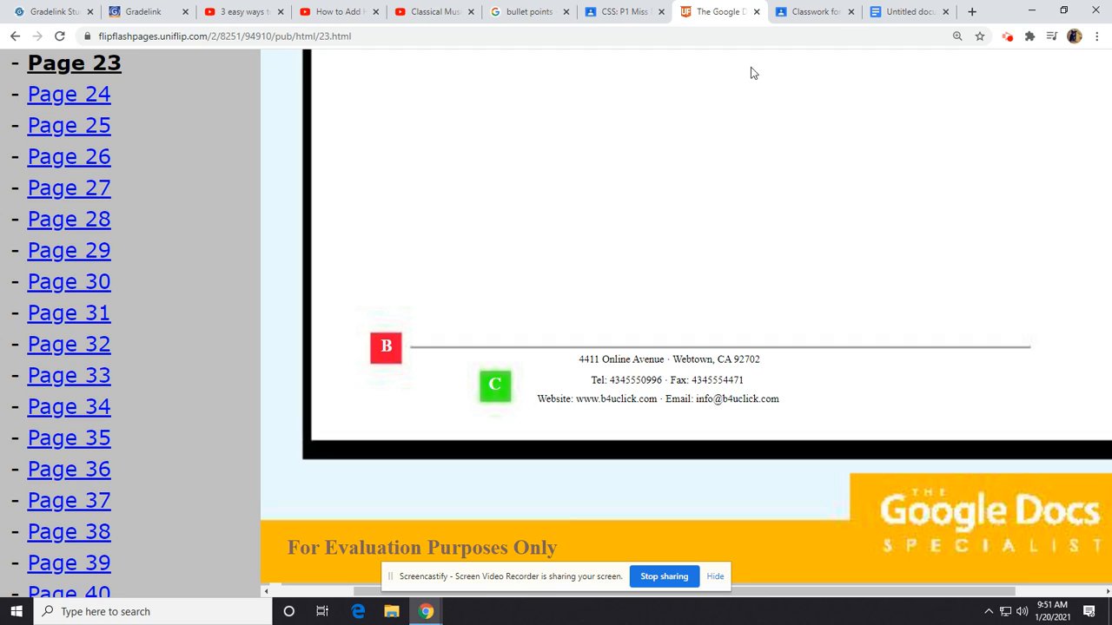
- Switch to the untitled document and begin a note in the body reading "Always unclick the “different"
click(904, 11)
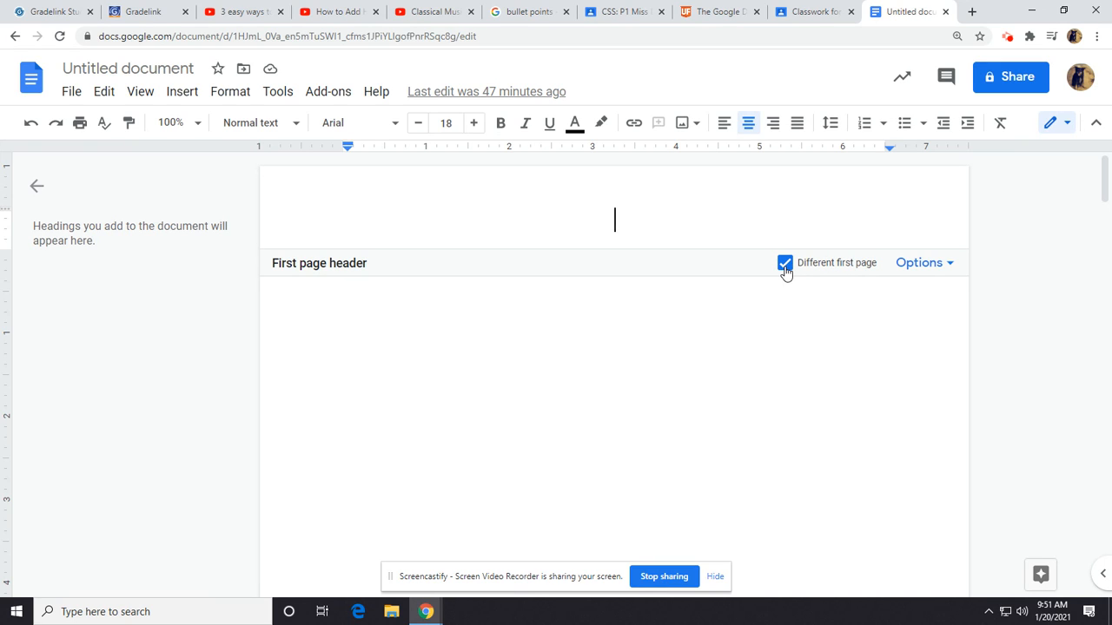
click(598, 322)
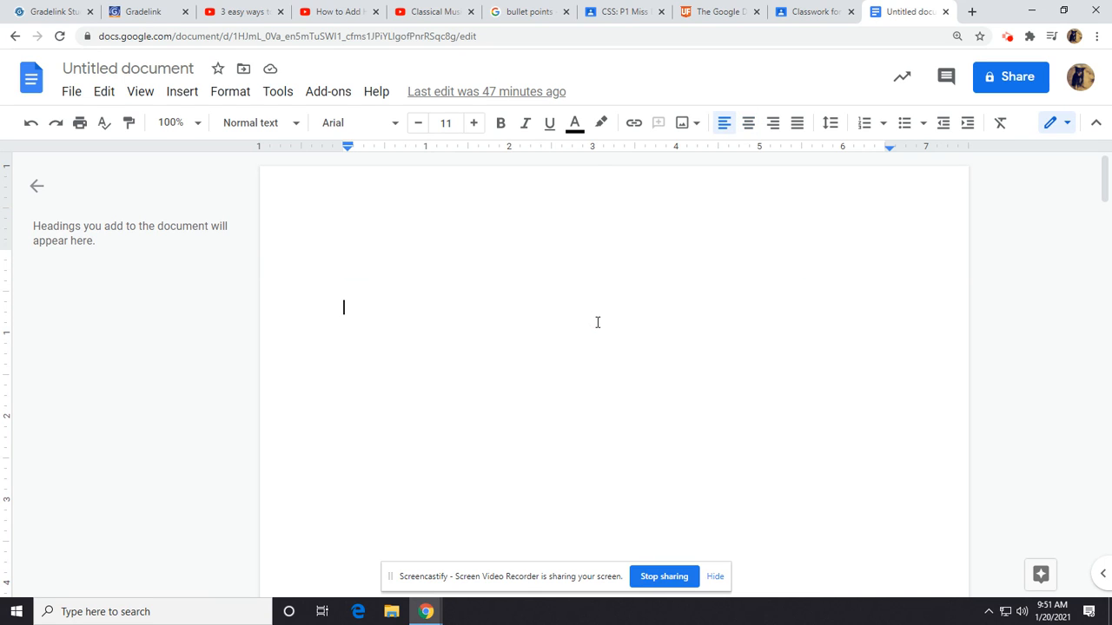
text(Always unlo)
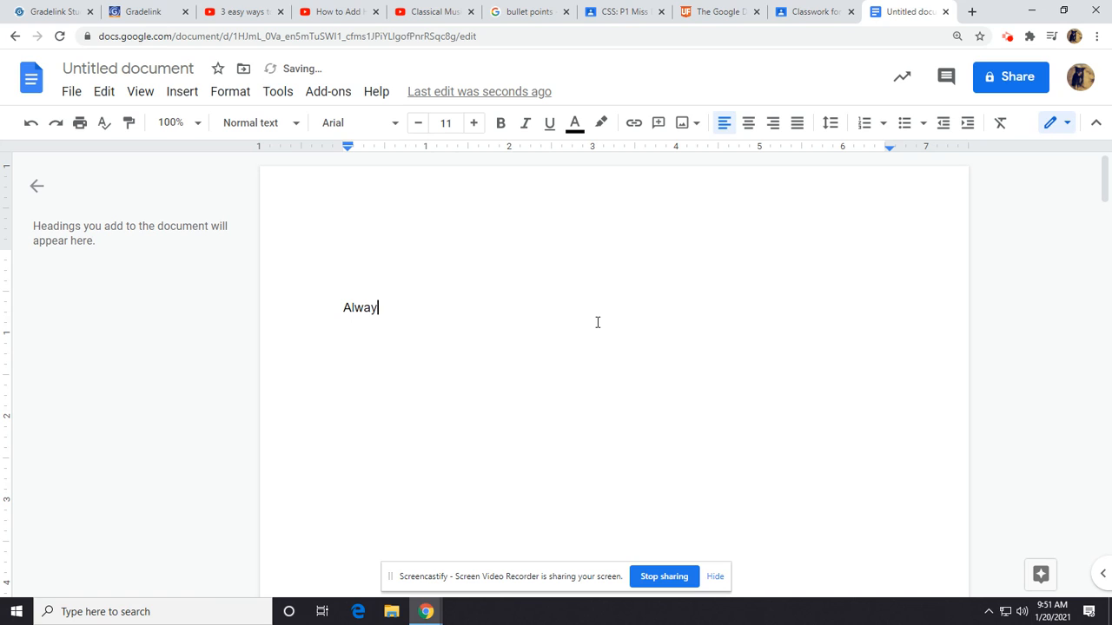
key(BackSpace)
key(BackSpace)
text(click the)
text( di)
key(BackSpace)
text("diffent)
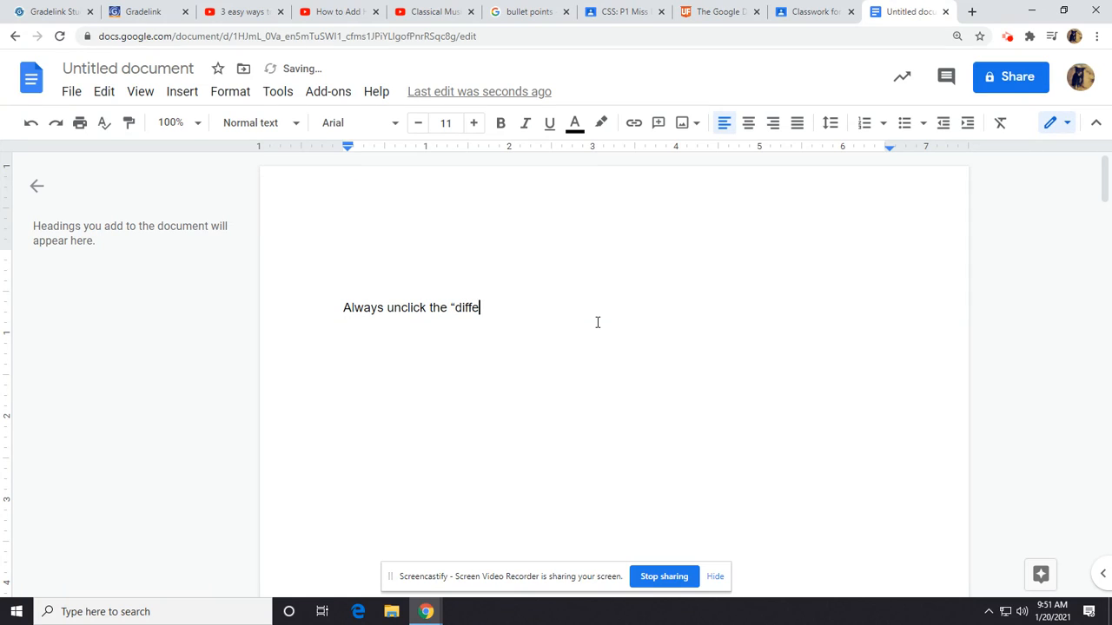
key(BackSpace)
key(BackSpace)
text(rent pag)
- Check the wording of the header option and complete the note as "Always unclick the “different first page button”!"
double_click(665, 181)
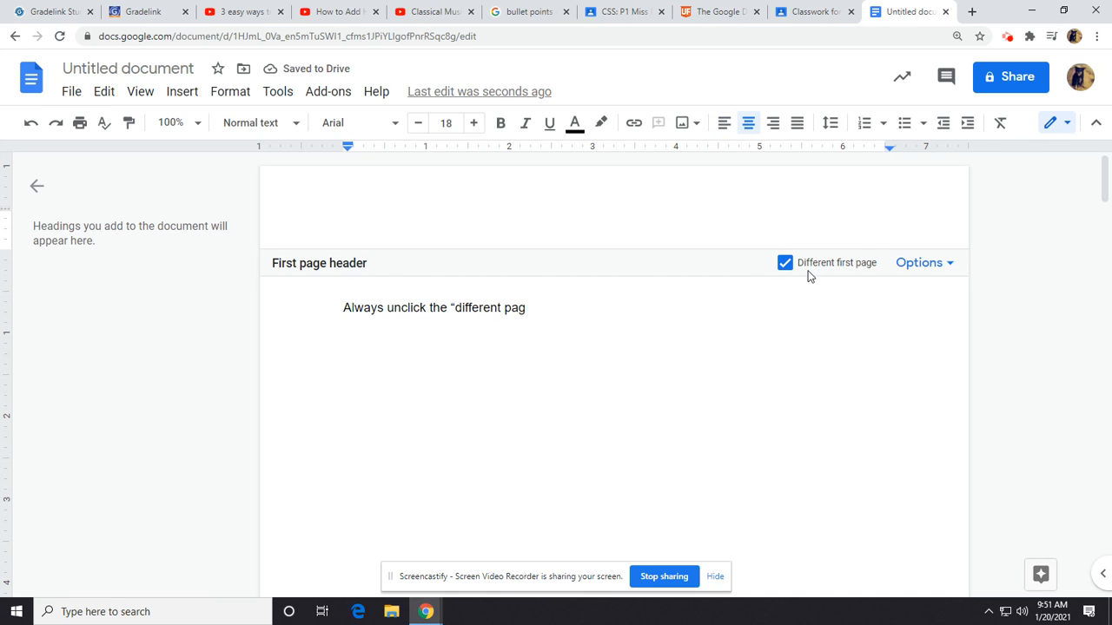
click(701, 316)
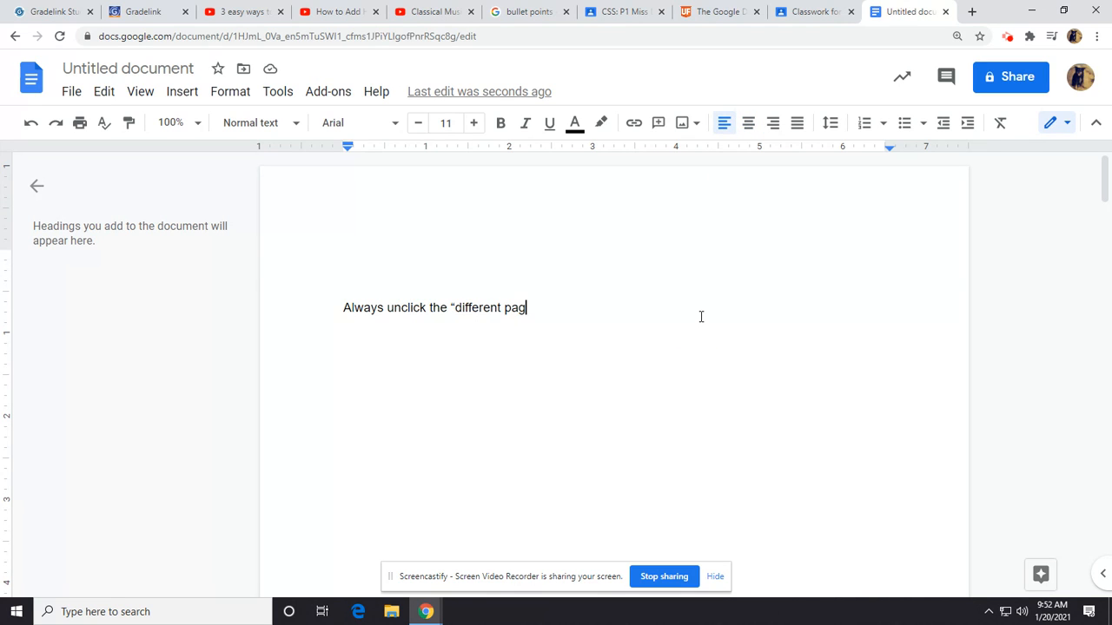
key(BackSpace)
key(BackSpace)
key(BackSpace)
text(first page button")
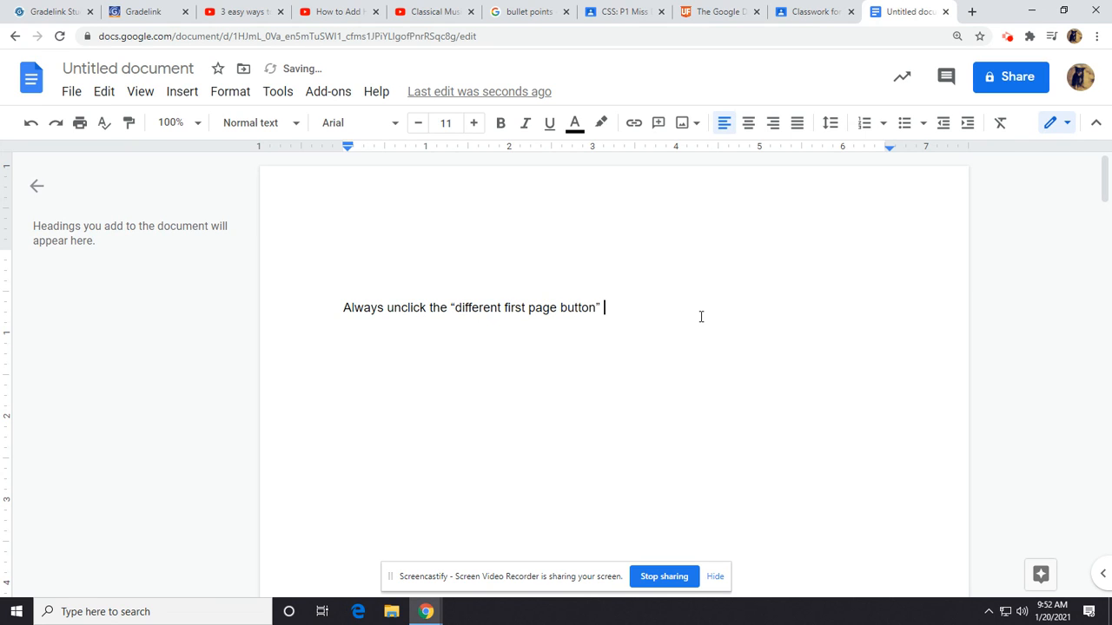
key(BackSpace)
text(!)
- Turn off the Different first page option for the header and change "unclick" to "click" in the note
double_click(744, 230)
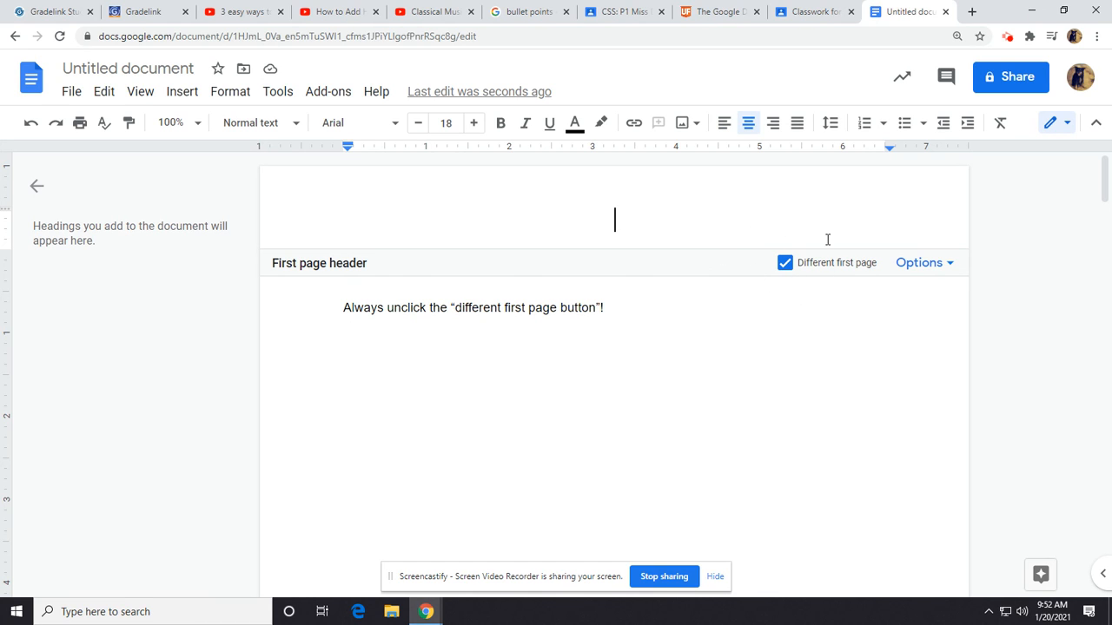
click(785, 264)
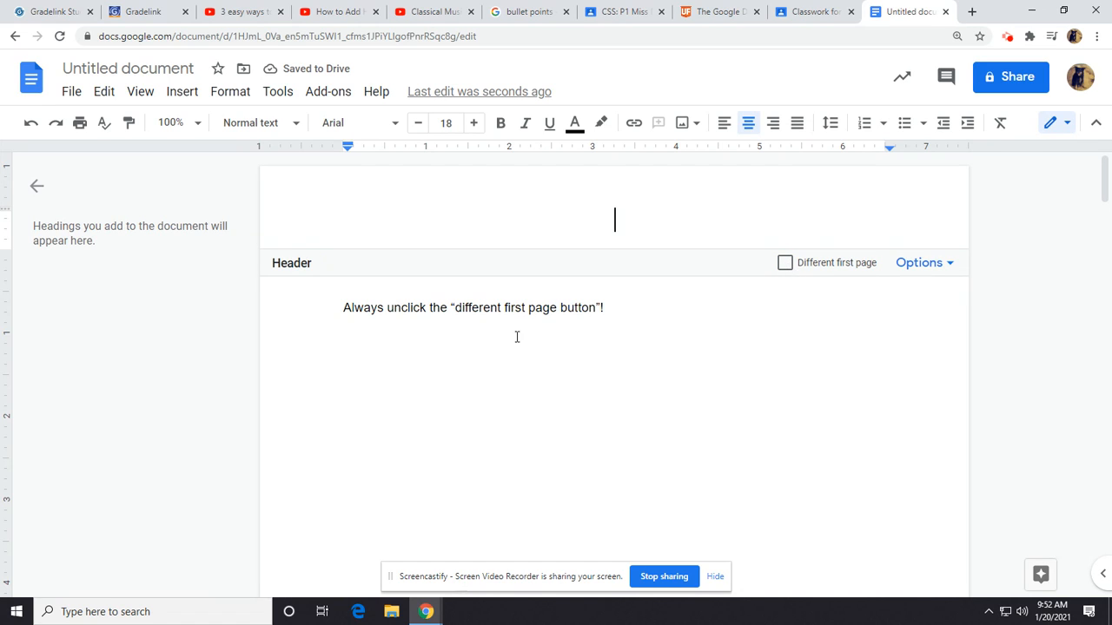
click(403, 307)
key(BackSpace)
key(BackSpace)
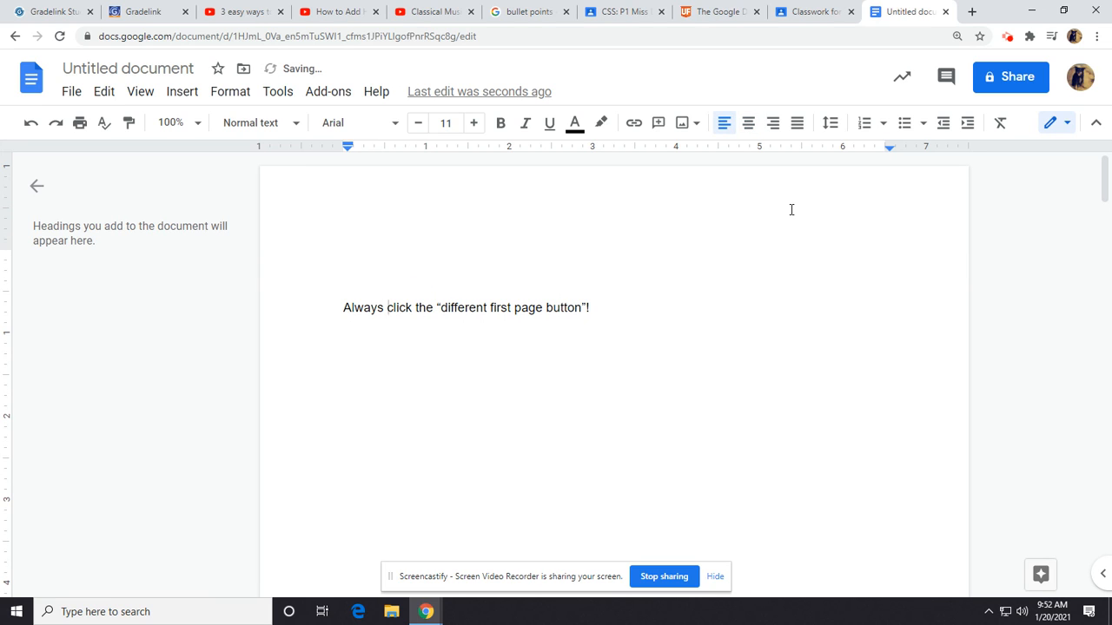
- Enter "Footers and Headers" as the header text
double_click(791, 210)
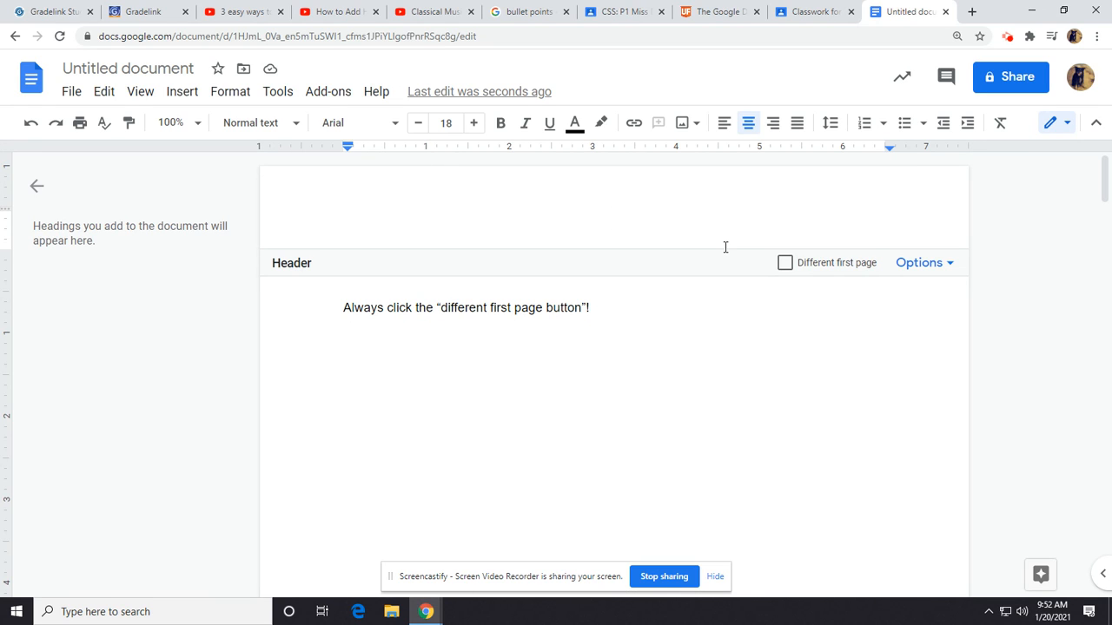
text(Footers and Headers)
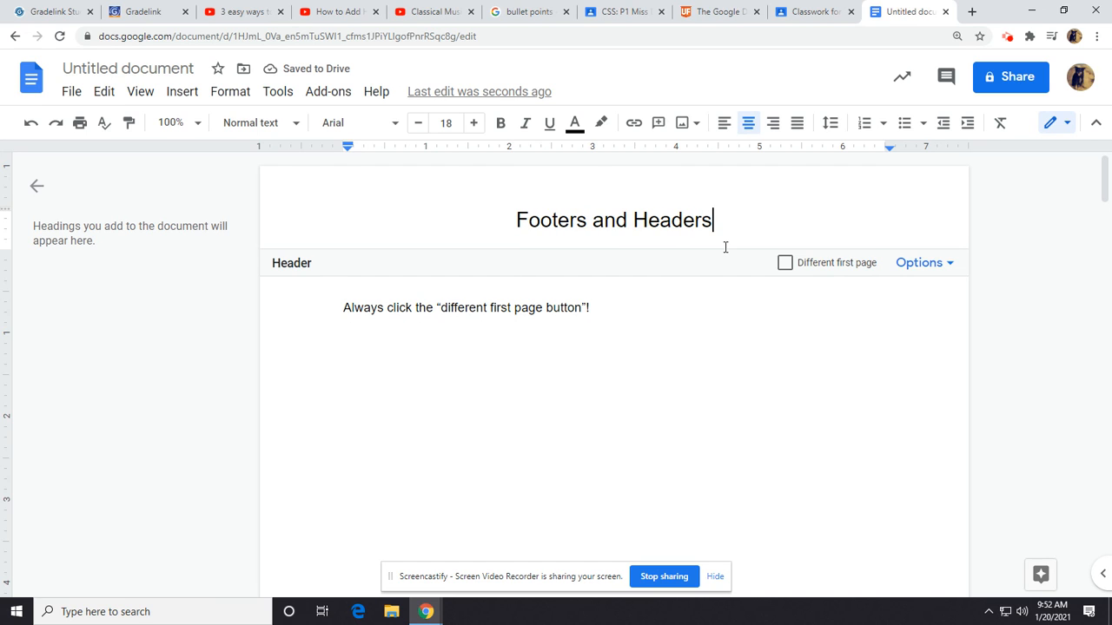
- Add a run of blank lines below the note and view the header on the second page
scroll(765, 230, down, 1)
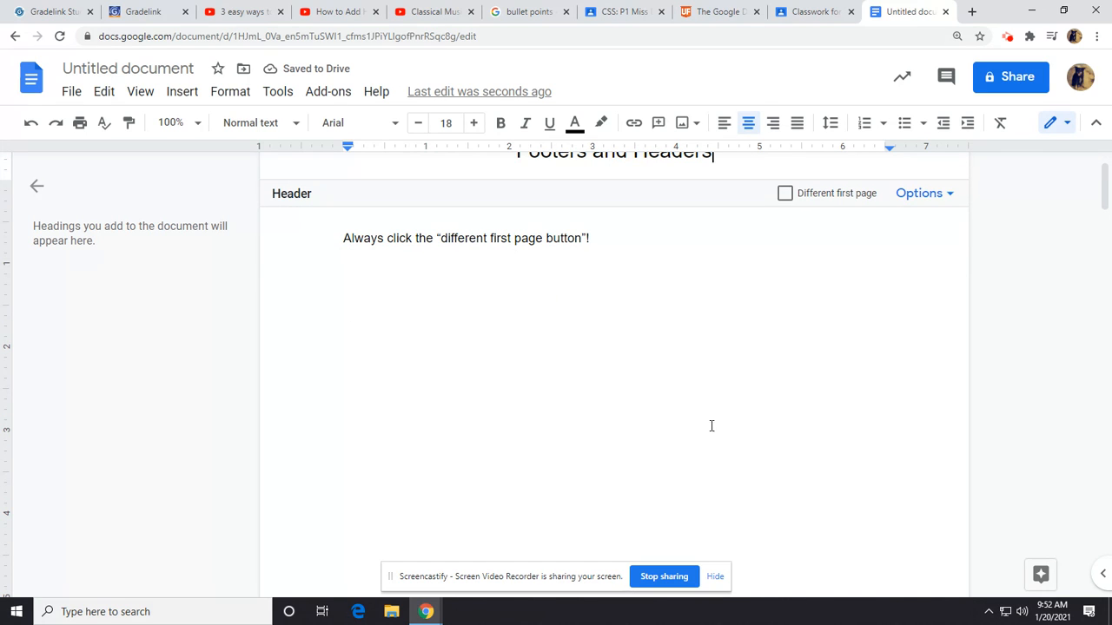
click(663, 443)
key(Return)
key(Return)
key(Return)
key(Return)
key(Return)
key(Return)
key(Return)
key(Return)
key(Return)
key(Return)
key(Return)
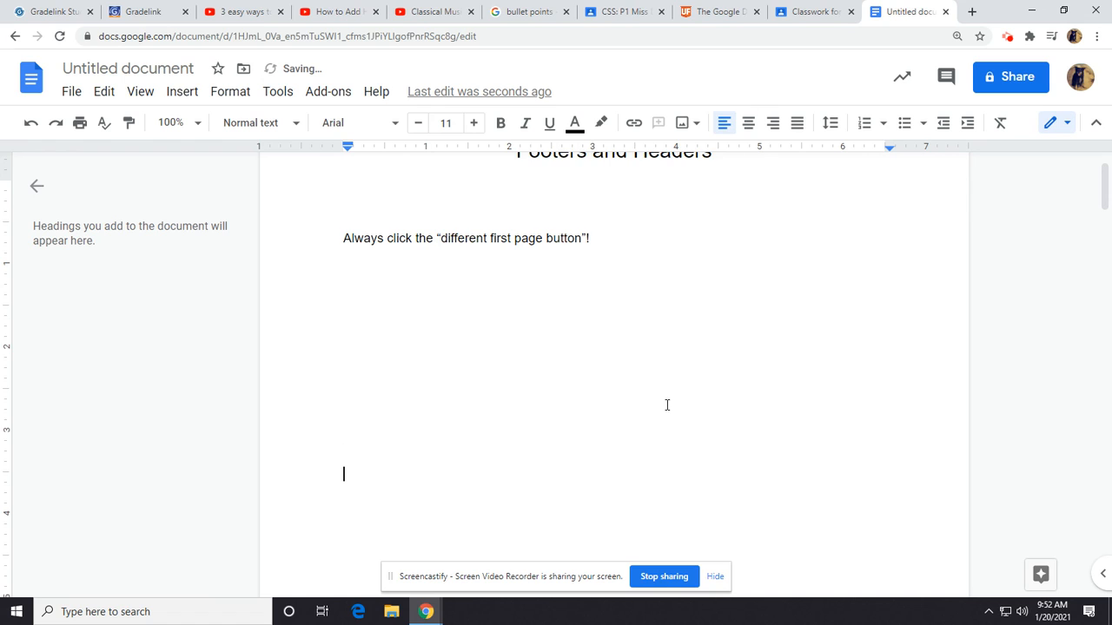
scroll(678, 400, down, 5)
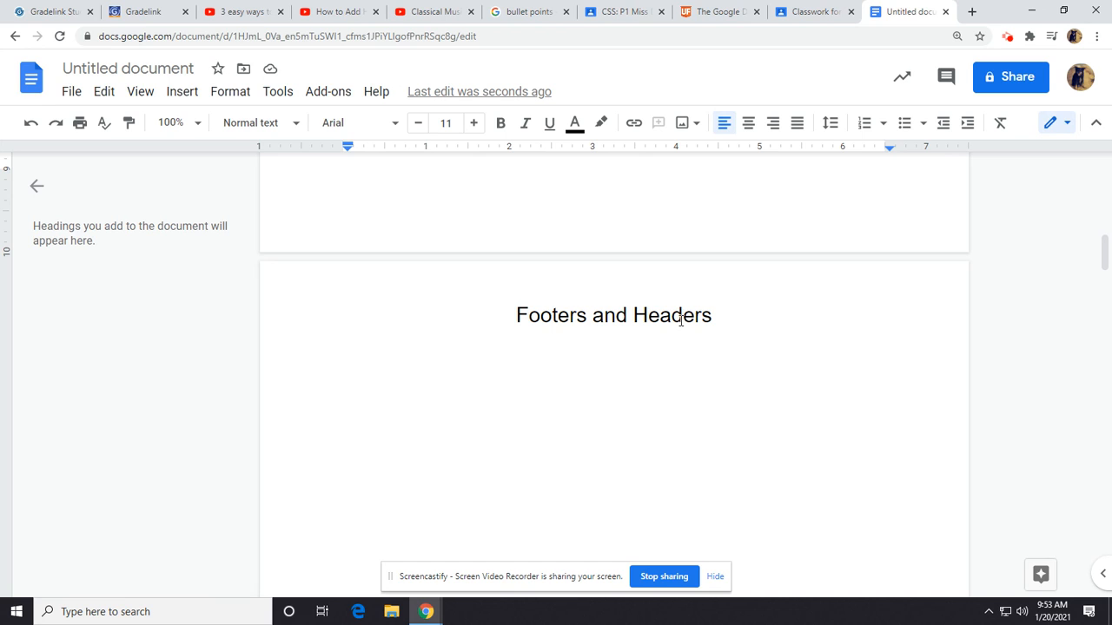
- Delete the "Footers and Headers" header text and turn on the Different first page option
click(726, 315)
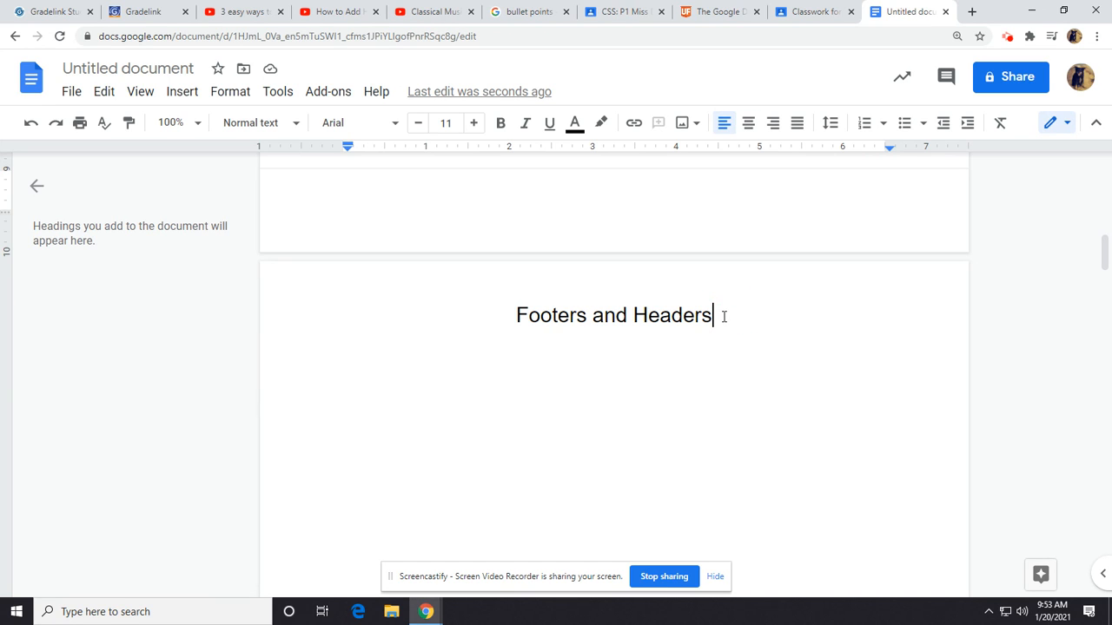
drag(726, 315, 409, 316)
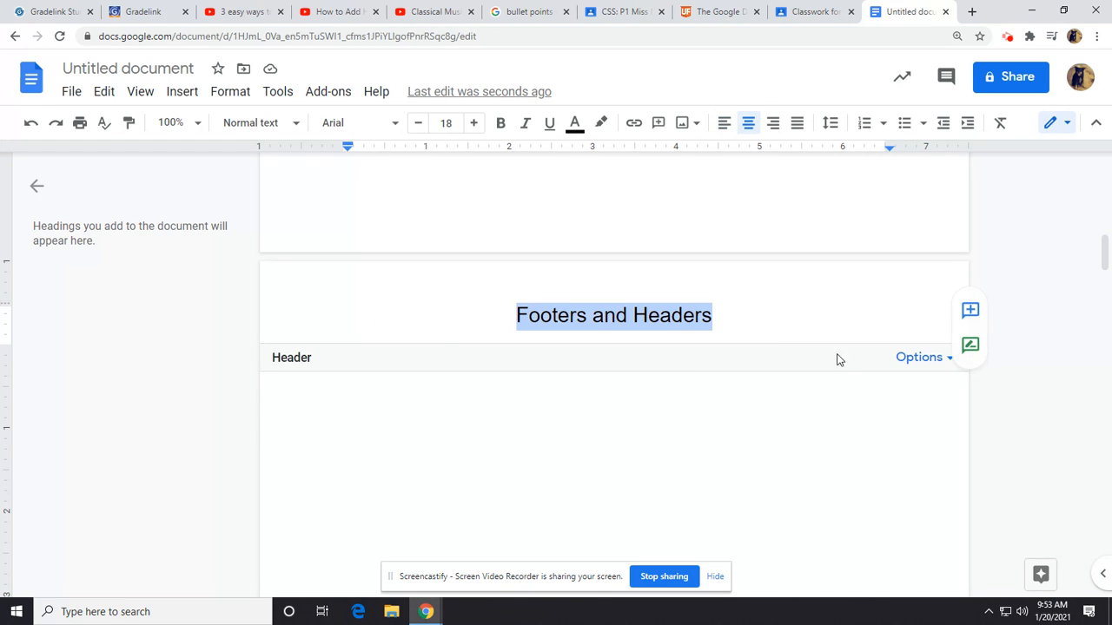
key(BackSpace)
scroll(765, 447, up, 10)
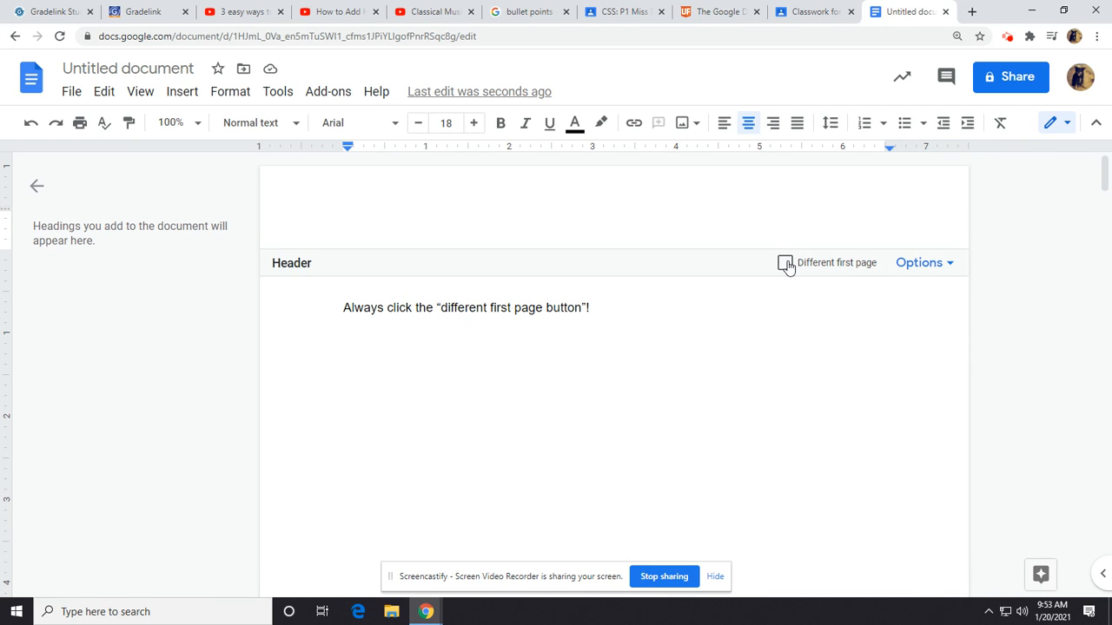
click(786, 263)
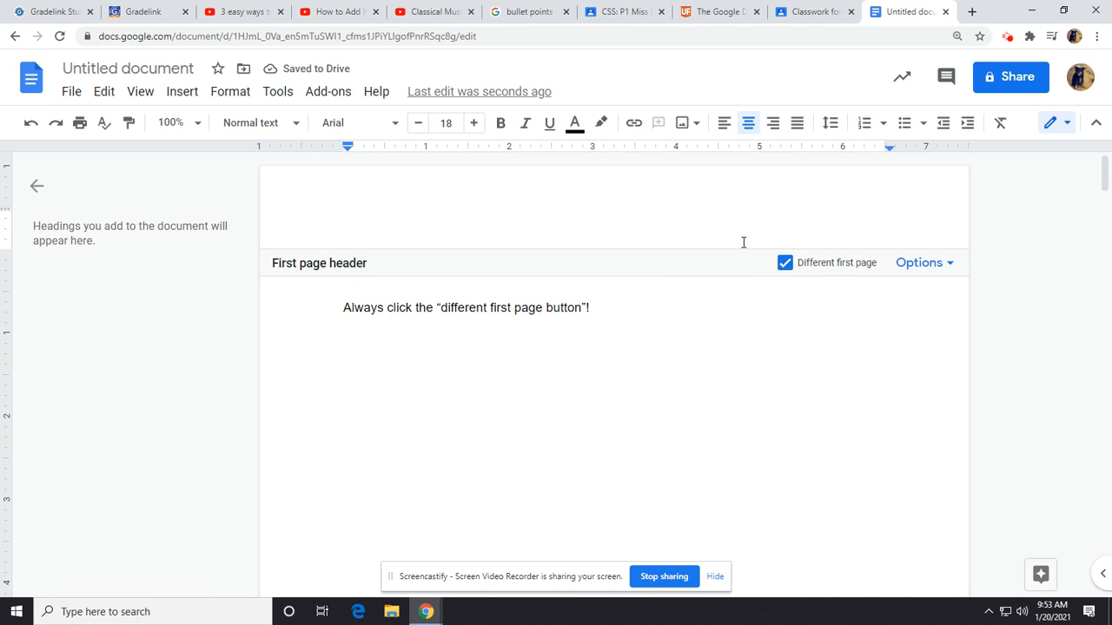
- Enter "Headers and Footers" as the first page header
text(Header)
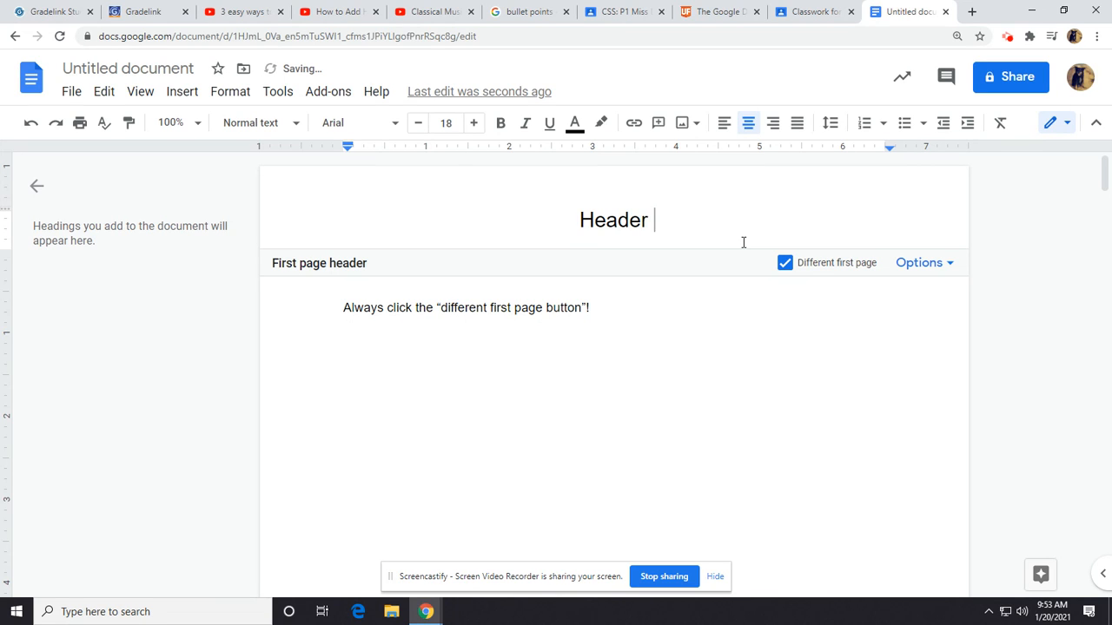
key(BackSpace)
text(s and Footers)
- Check the header on the second page and look over the options available for the first page header
scroll(734, 338, down, 10)
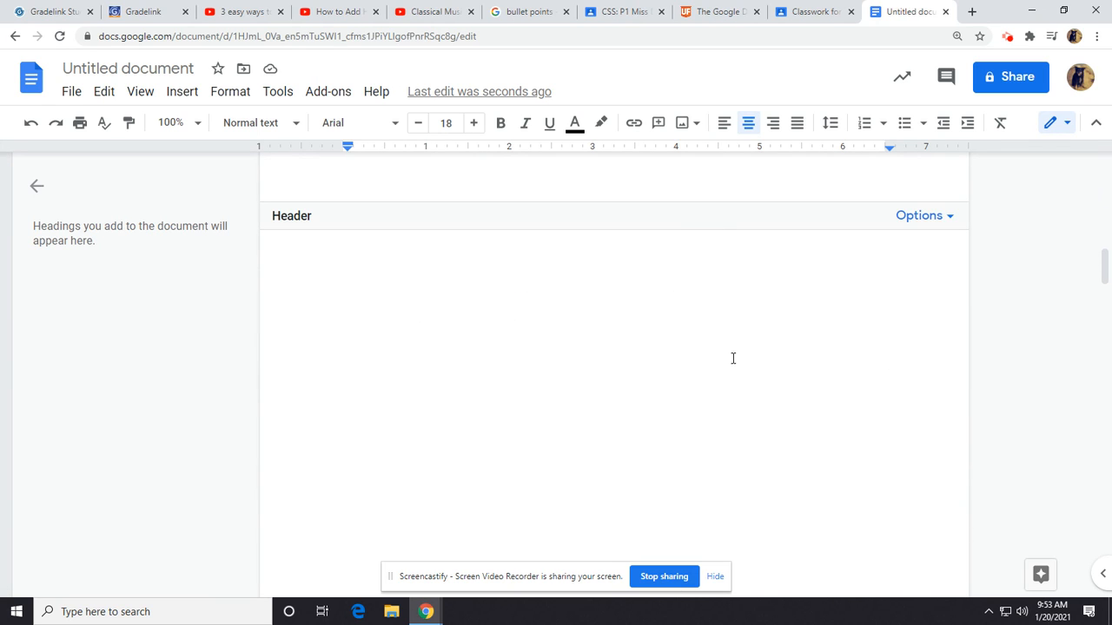
scroll(732, 360, up, 5)
scroll(733, 361, up, 5)
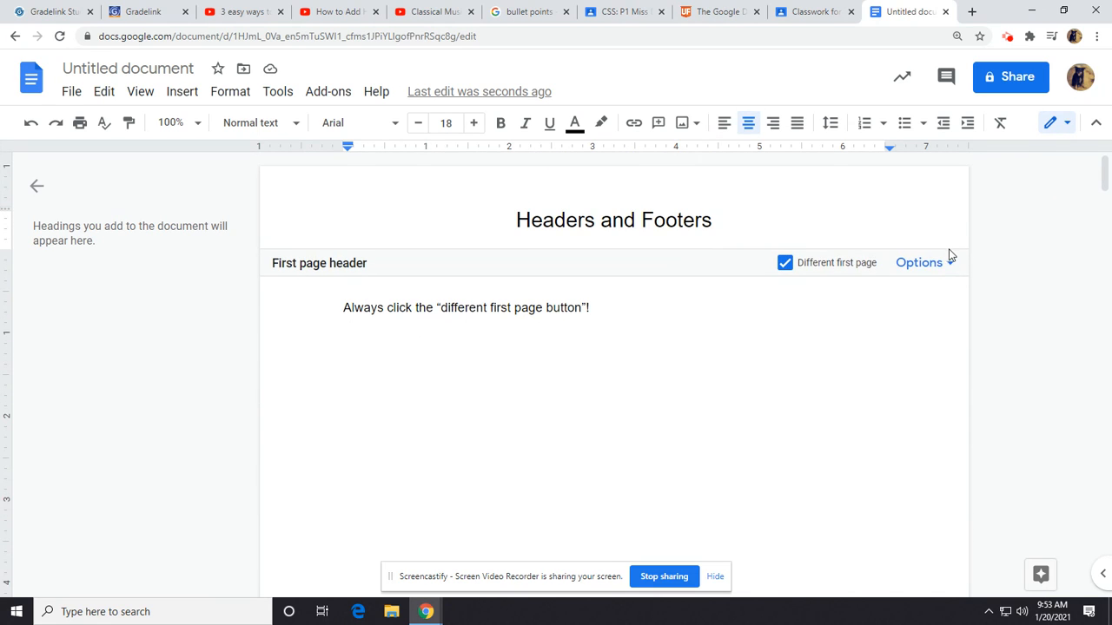
click(947, 263)
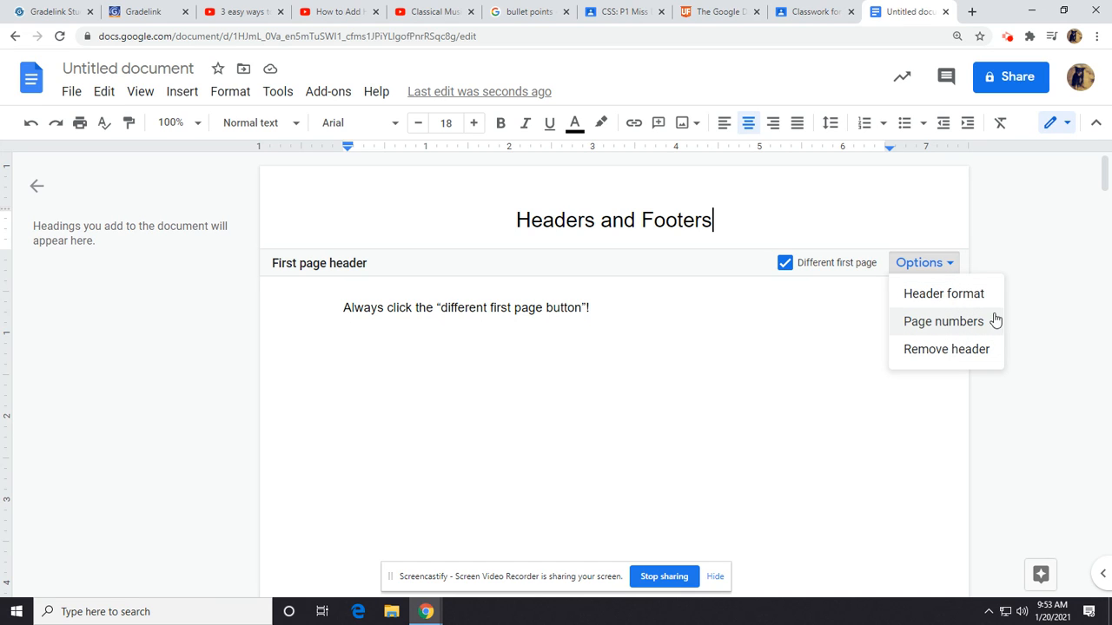
click(743, 209)
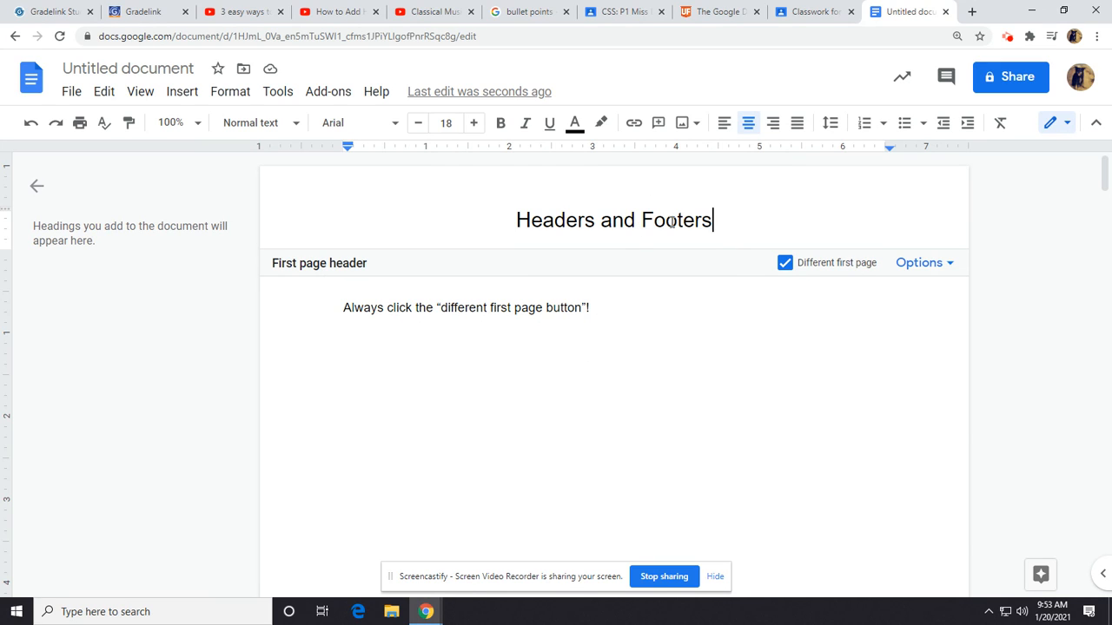
- Add the line "Double click on header or footer - manual edit" below the first note
click(636, 308)
key(Return)
text(Double click -on header a)
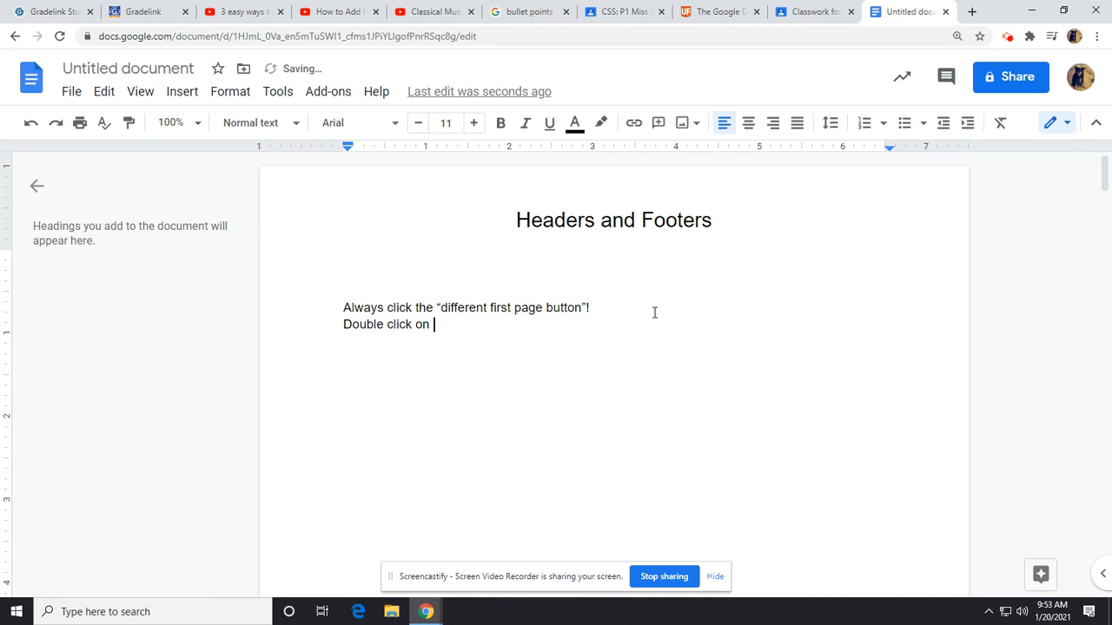
text(or goo)
key(BackSpace)
key(BackSpace)
key(BackSpace)
text(footer )
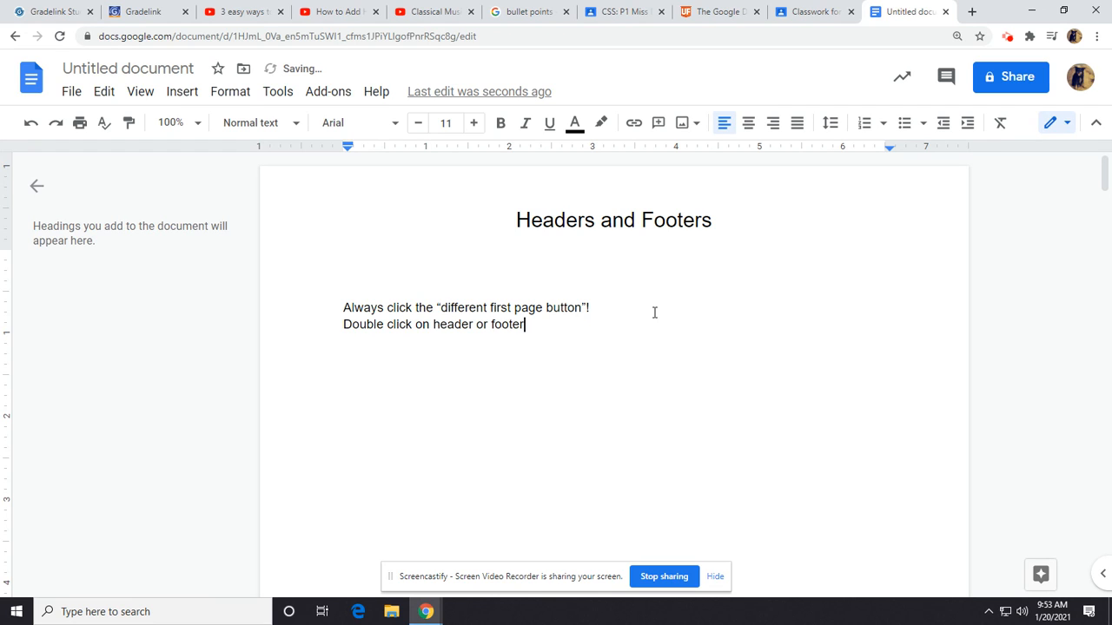
text(- manual edit)
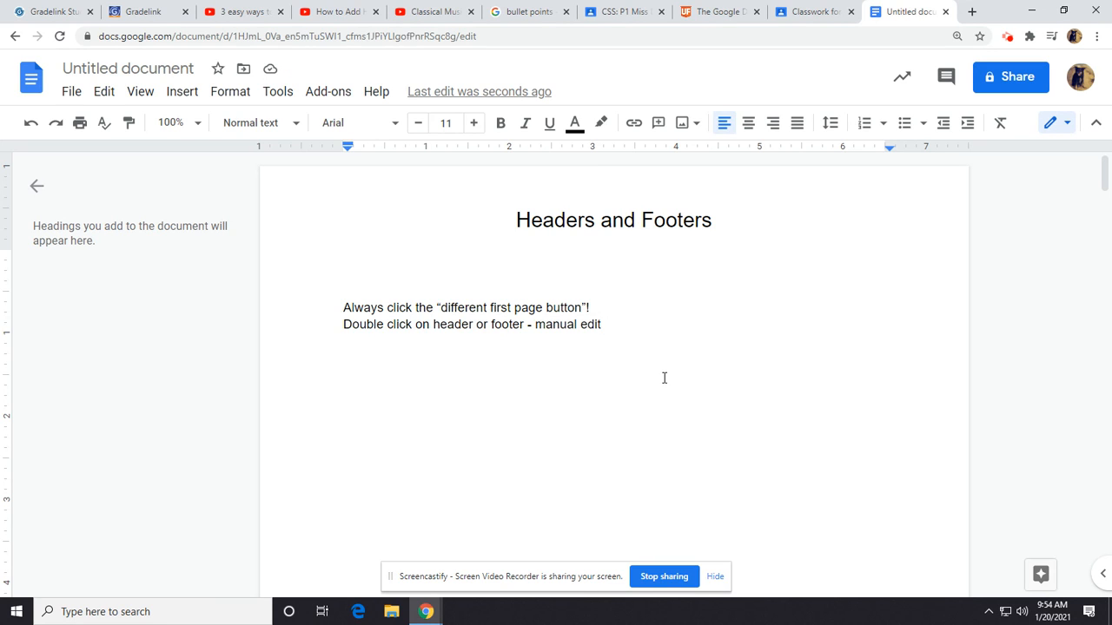
- Increase the font size of the two note lines to 19
drag(662, 330, 62, 255)
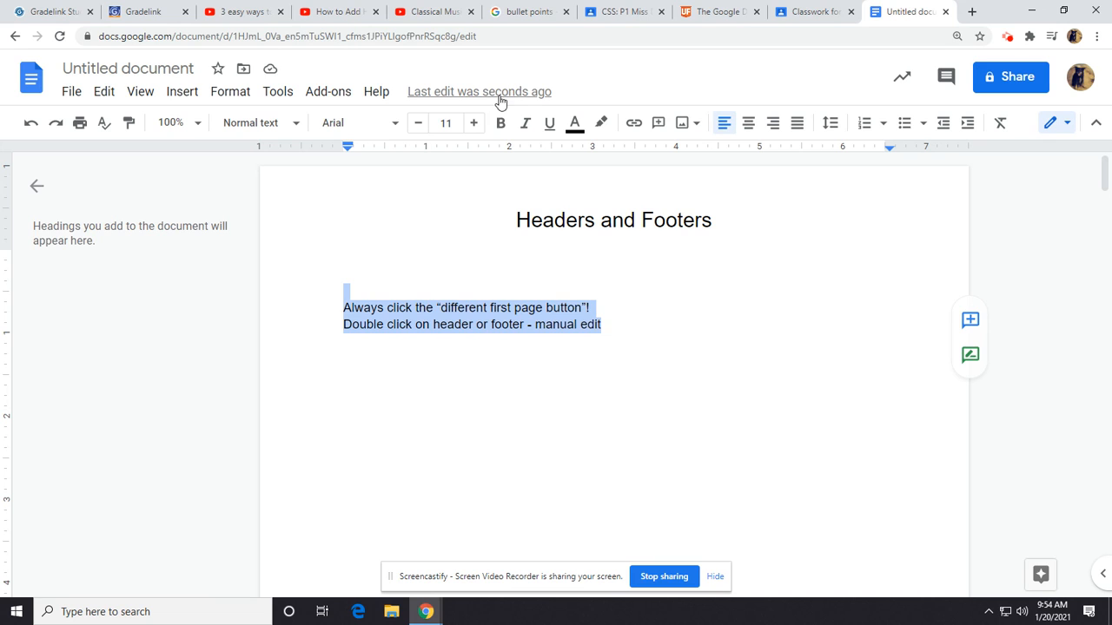
click(474, 123)
click(473, 122)
click(474, 123)
click(473, 122)
click(474, 122)
click(474, 122)
click(474, 123)
click(473, 123)
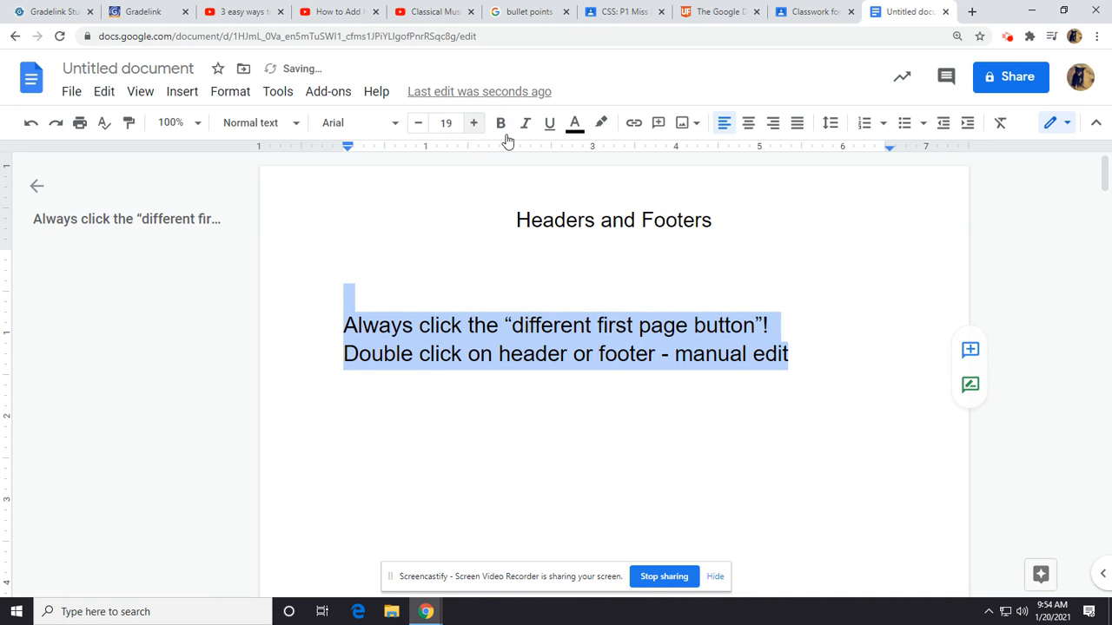
click(744, 333)
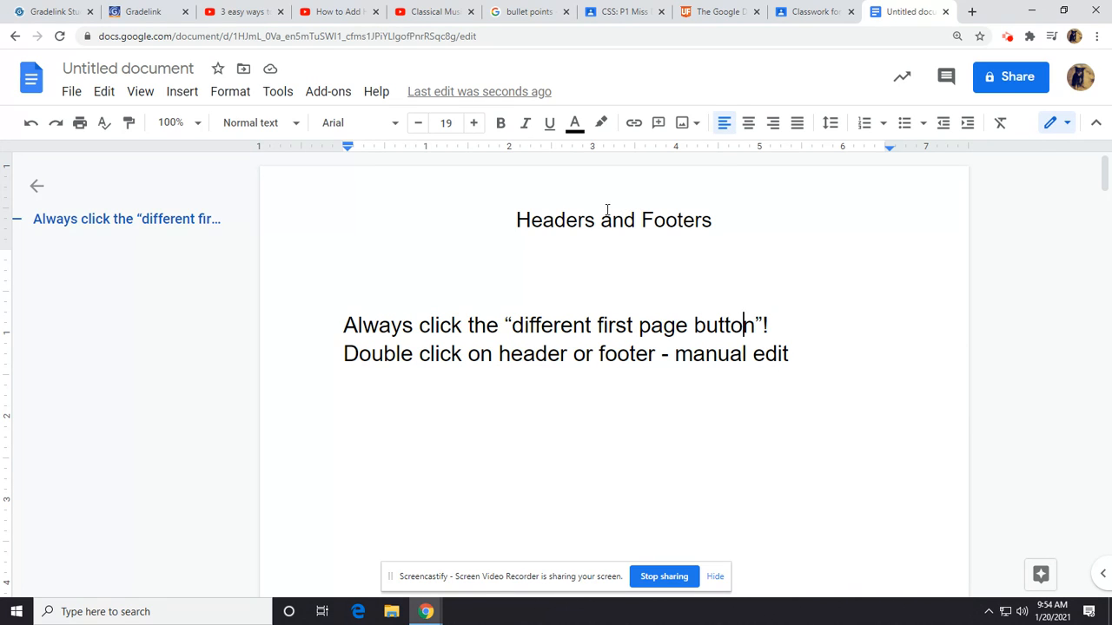
- Activate the first page header and look up the formatting commands for headers and footers
double_click(605, 214)
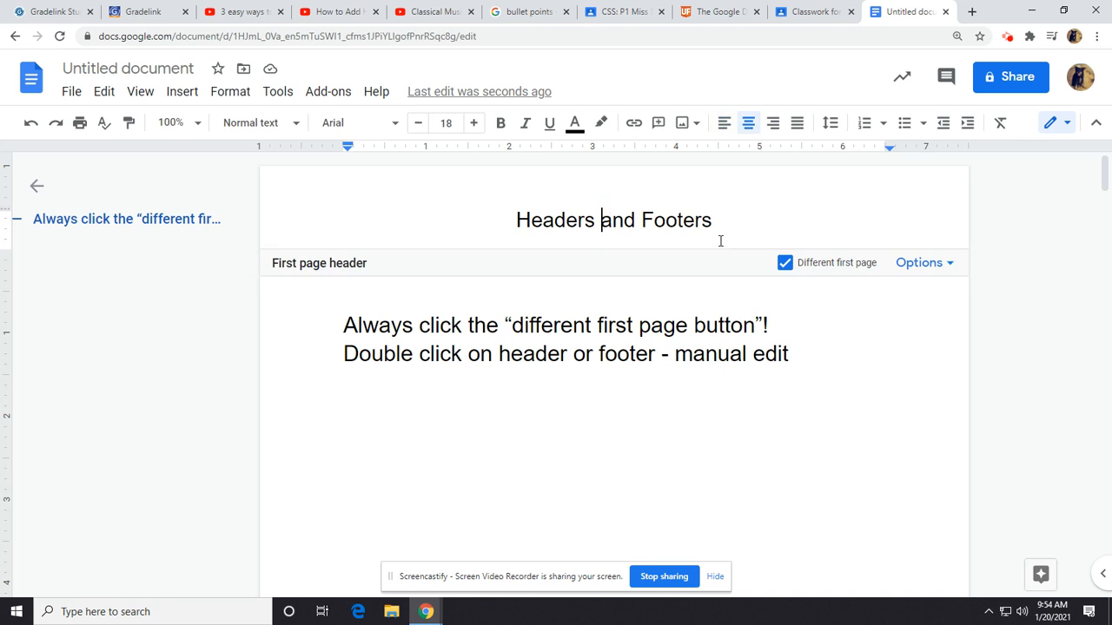
click(246, 93)
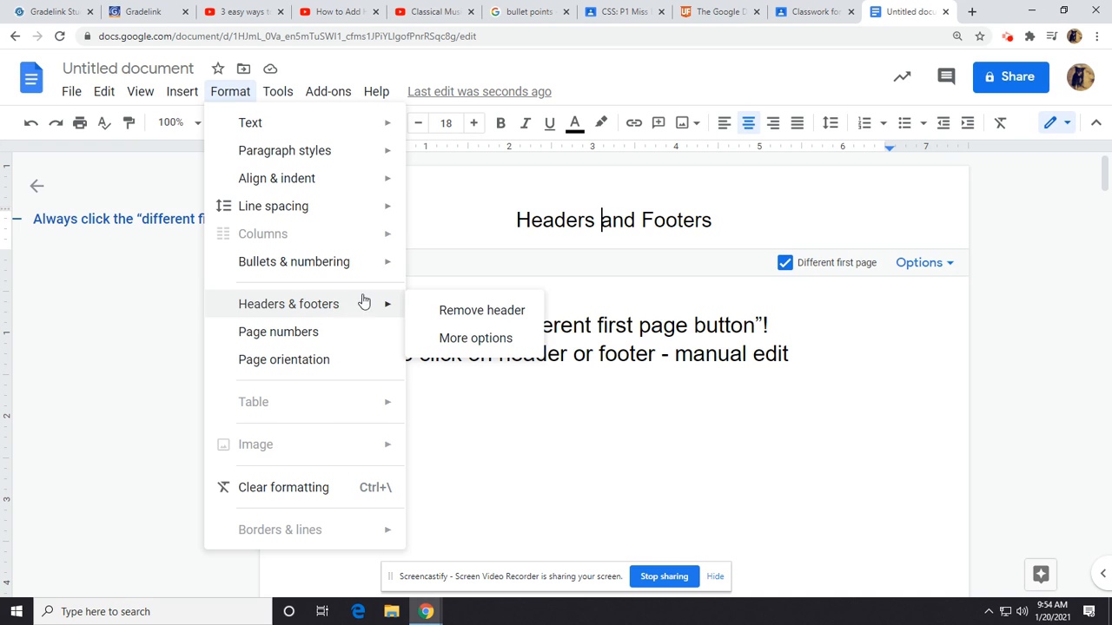
click(809, 356)
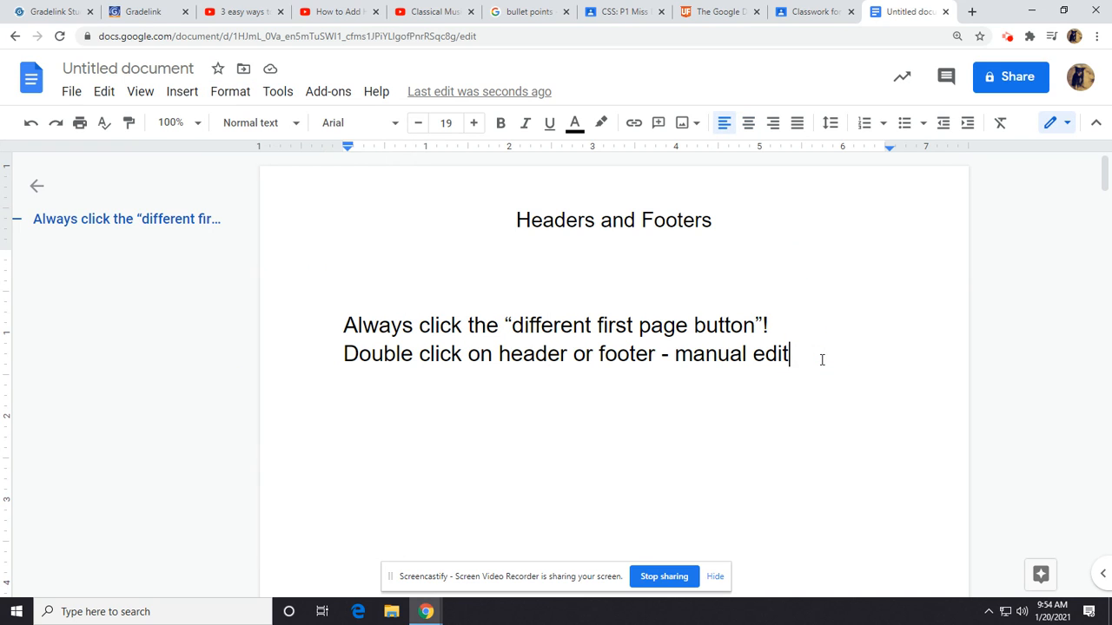
- Add a third note line reading "Format → Headers and Footers", checking the exact command name
key(Return)
text(Format)
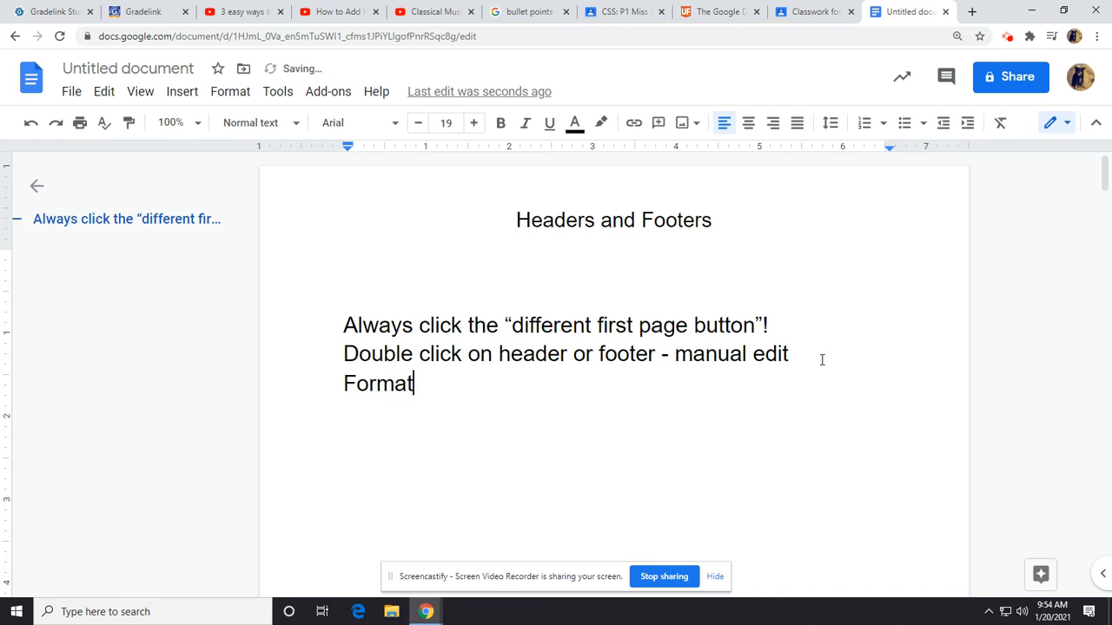
text( --> )
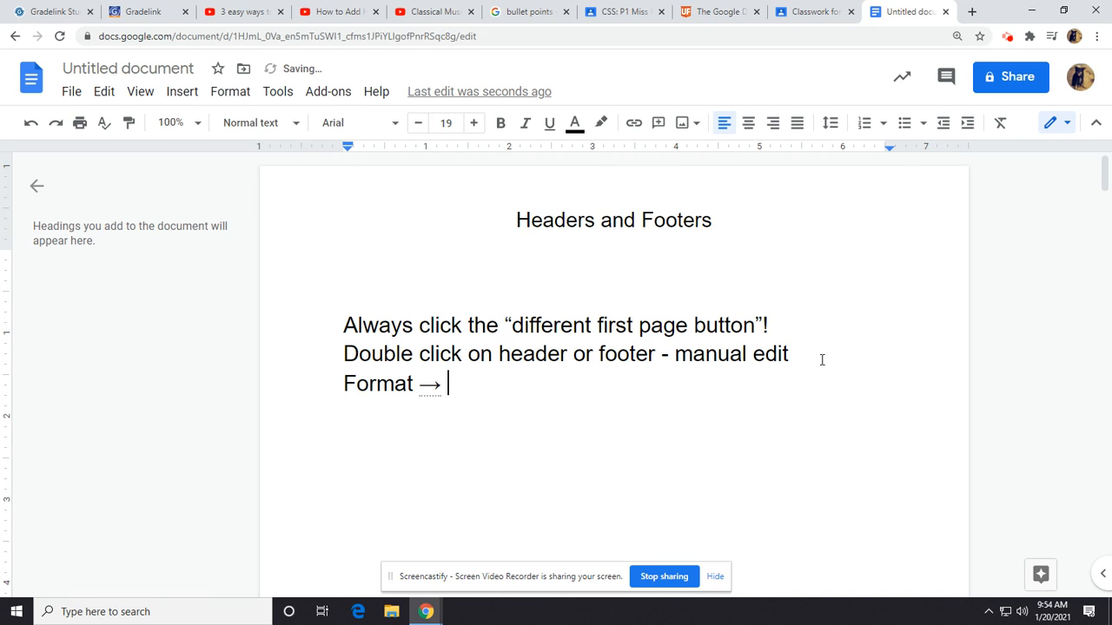
text(F)
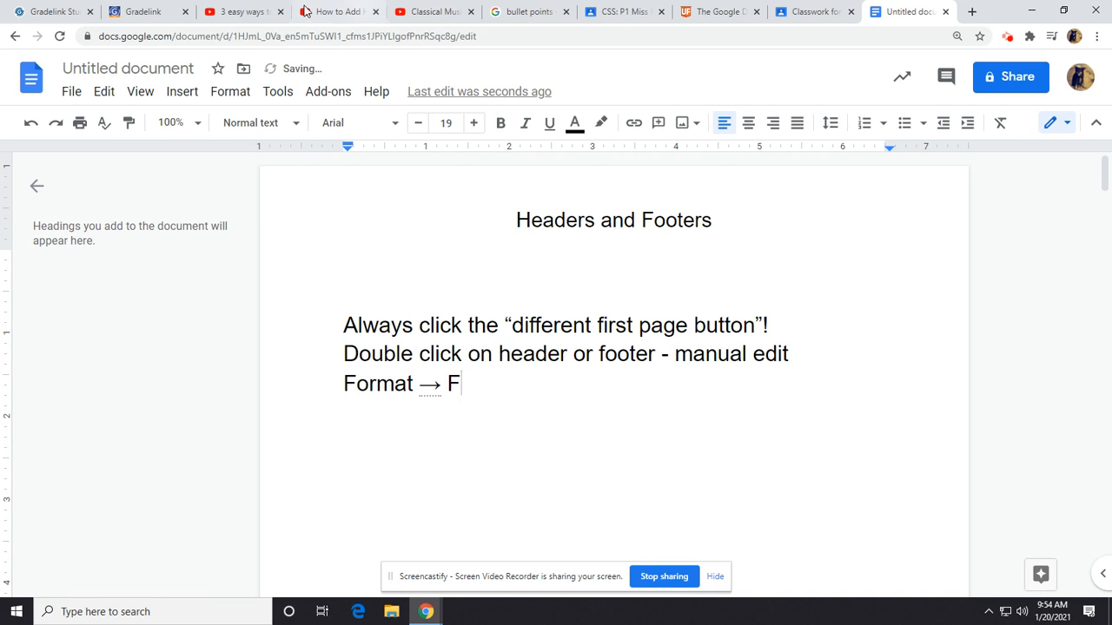
click(231, 91)
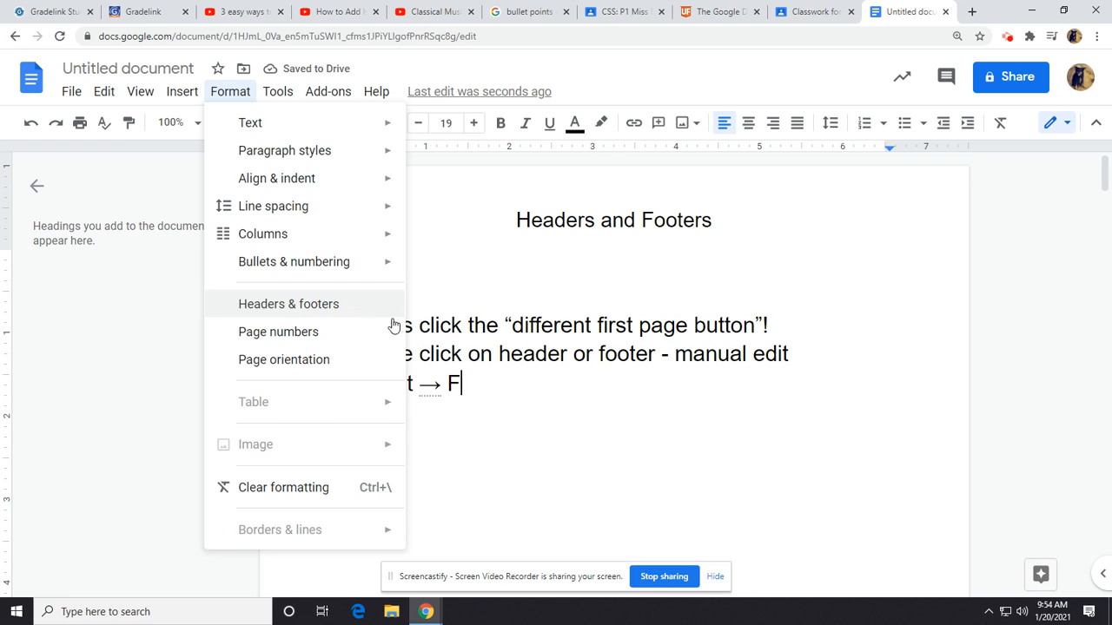
click(507, 383)
key(BackSpace)
text(Headers and fo)
key(BackSpace)
key(BackSpace)
text(Footers)
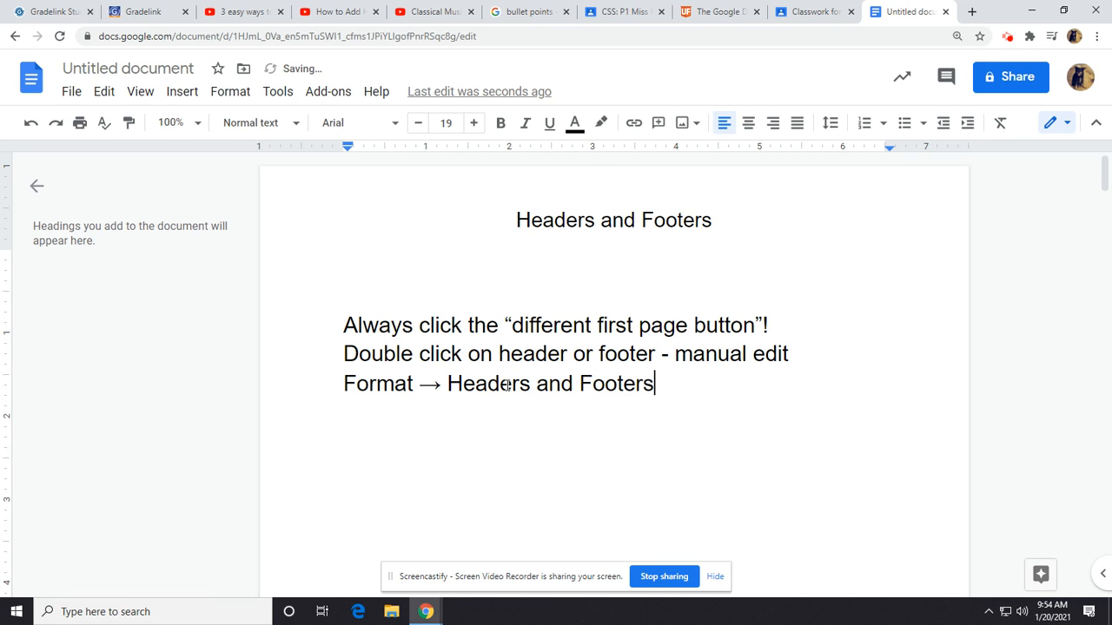
- Look up the commands for inserting a header or footer
click(231, 92)
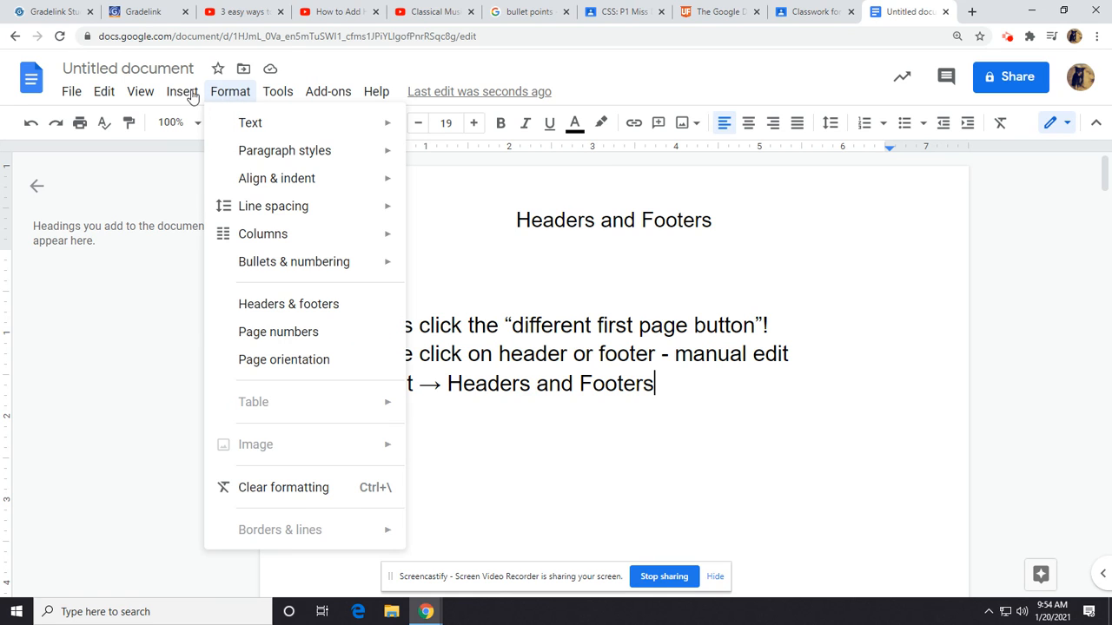
mouse_move(184, 94)
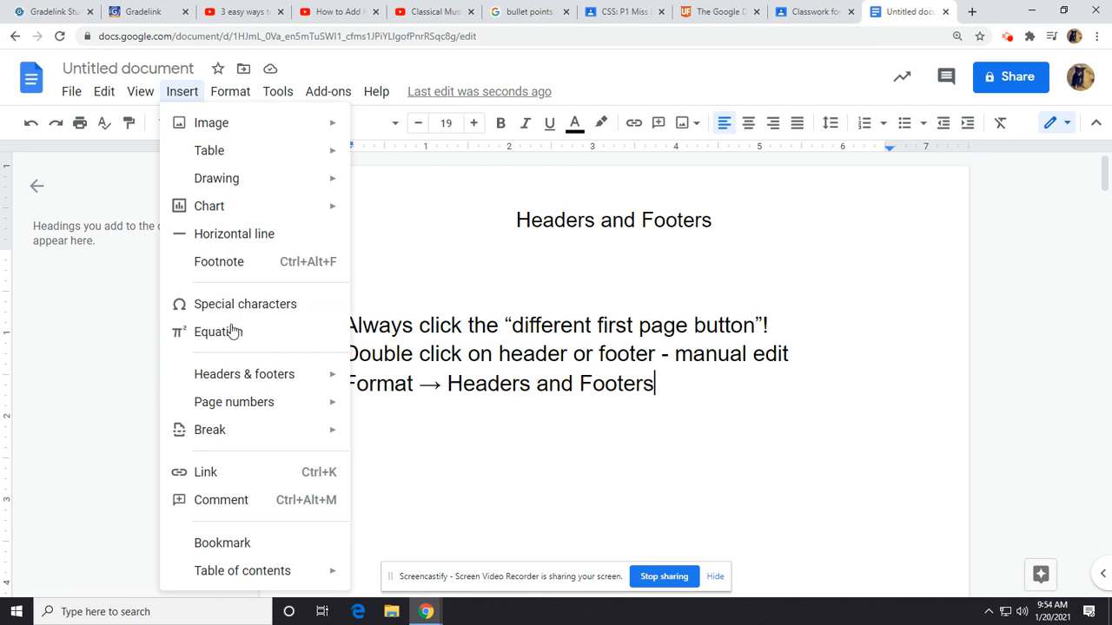
mouse_move(229, 379)
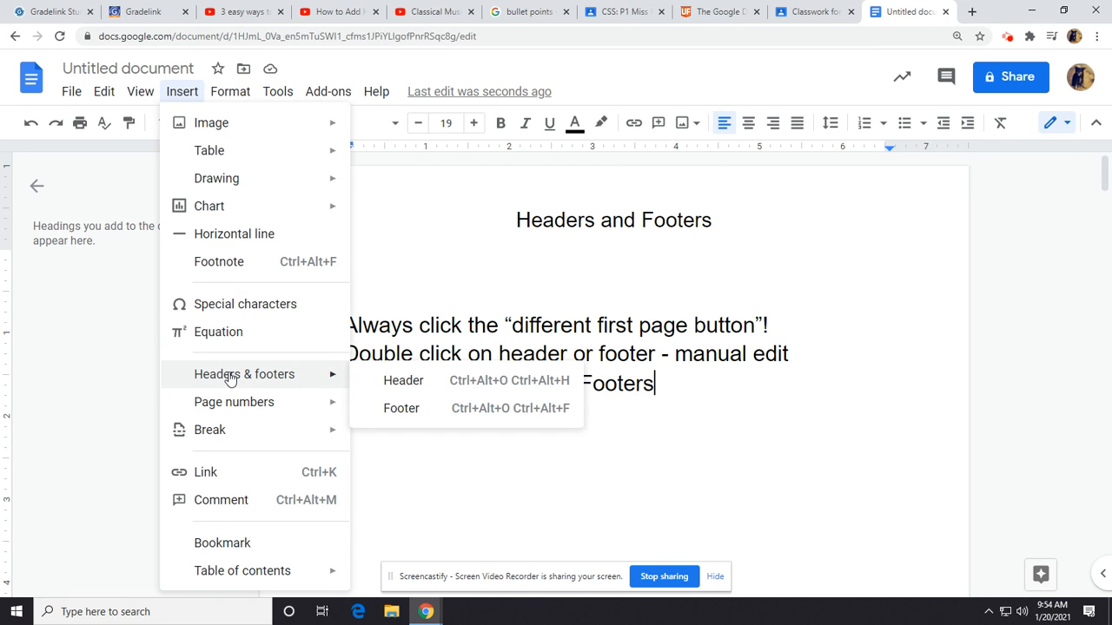
click(182, 93)
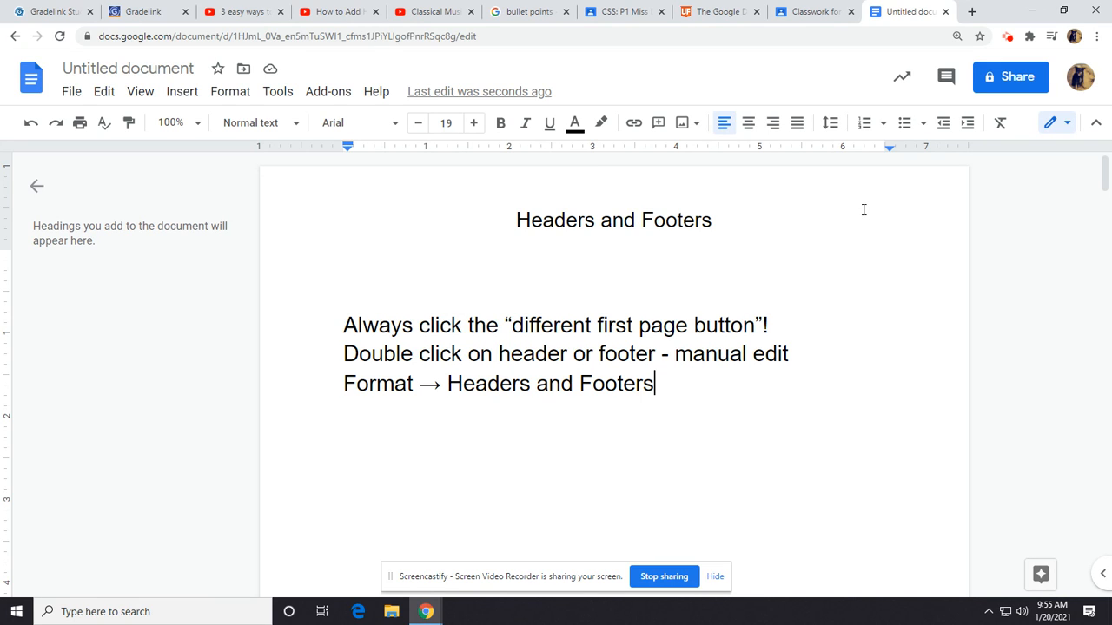
- Apply a standard round bullet to the notes, starting at "Always click the “different first page button”!"
click(921, 125)
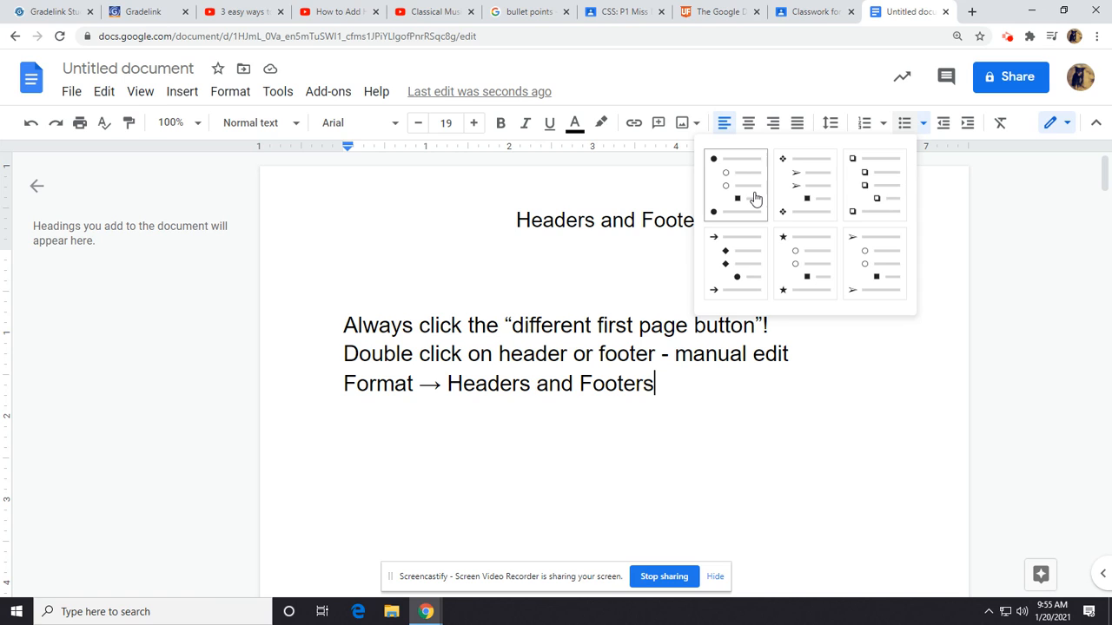
click(320, 336)
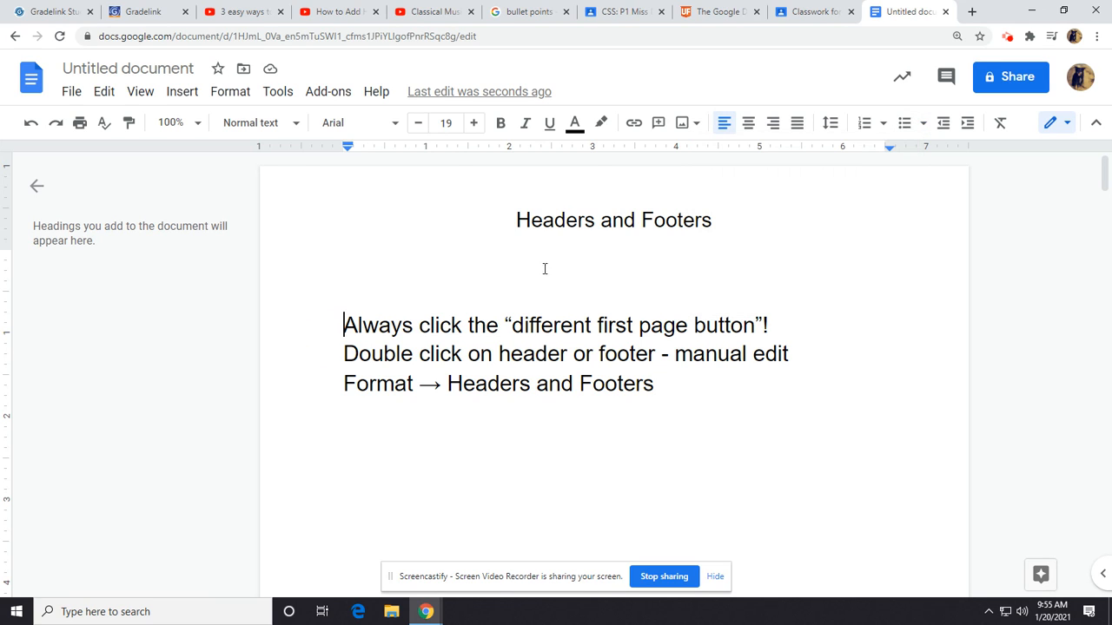
click(878, 124)
click(905, 123)
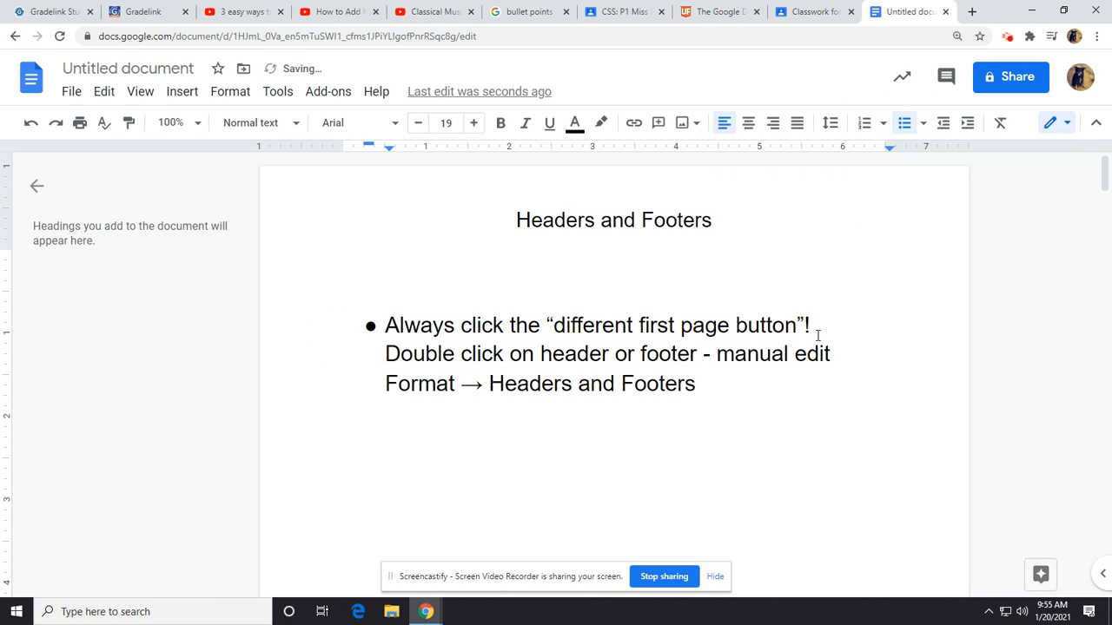
- Break the notes so that each of the three lines is its own bullet point
click(853, 324)
key(Return)
key(Down)
key(BackSpace)
key(Down)
key(BackSpace)
key(BackSpace)
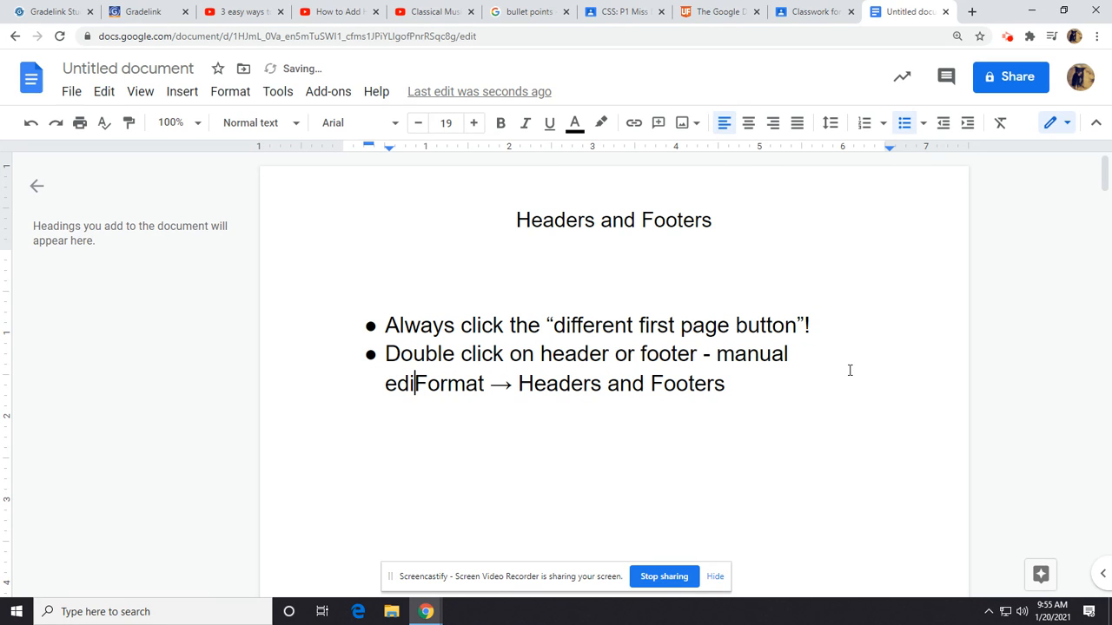
text(t)
key(Return)
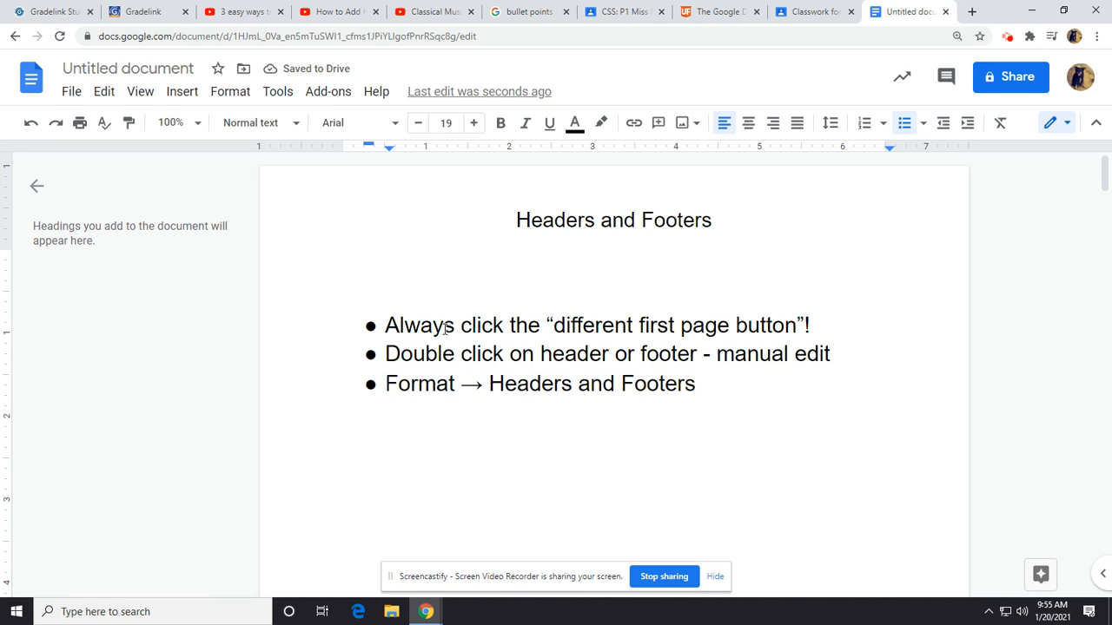
- Add the unbulleted line "Manual Bullets" below the list, leaving a blank line between them, and select it
click(718, 390)
key(Return)
key(Return)
key(Return)
text(Man)
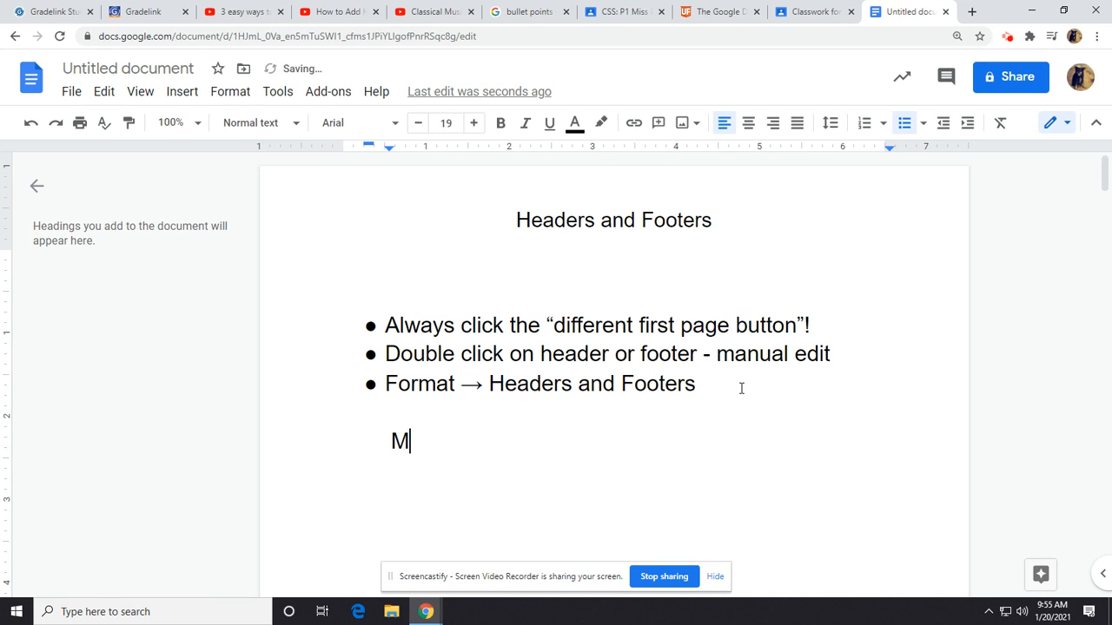
key(BackSpace)
text(nual B)
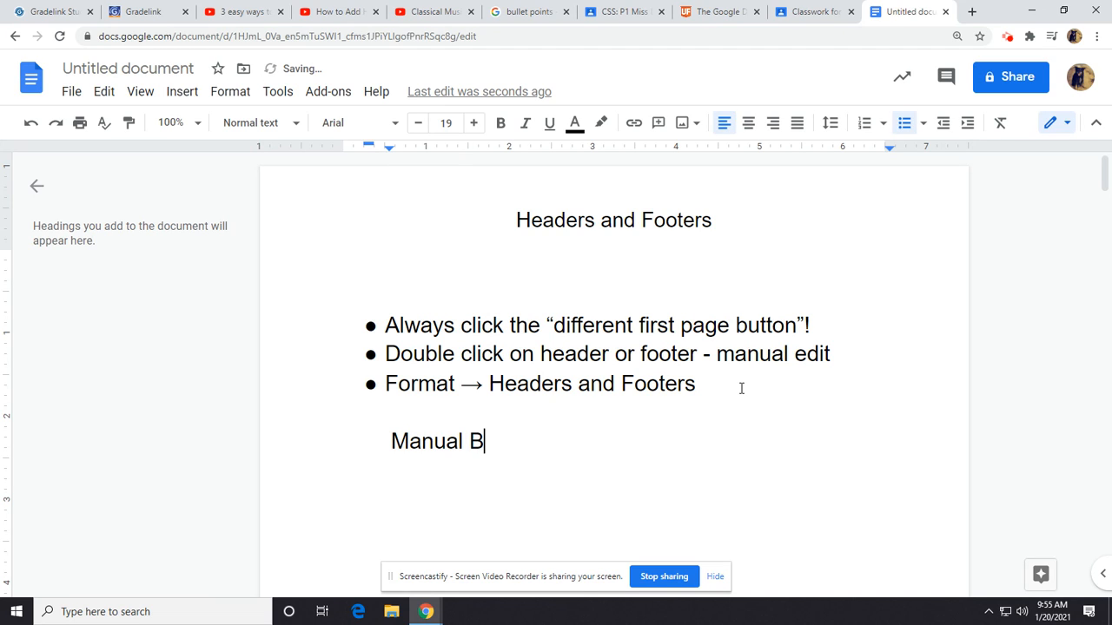
text(ullers)
key(BackSpace)
key(BackSpace)
text(ts)
drag(577, 442, 338, 439)
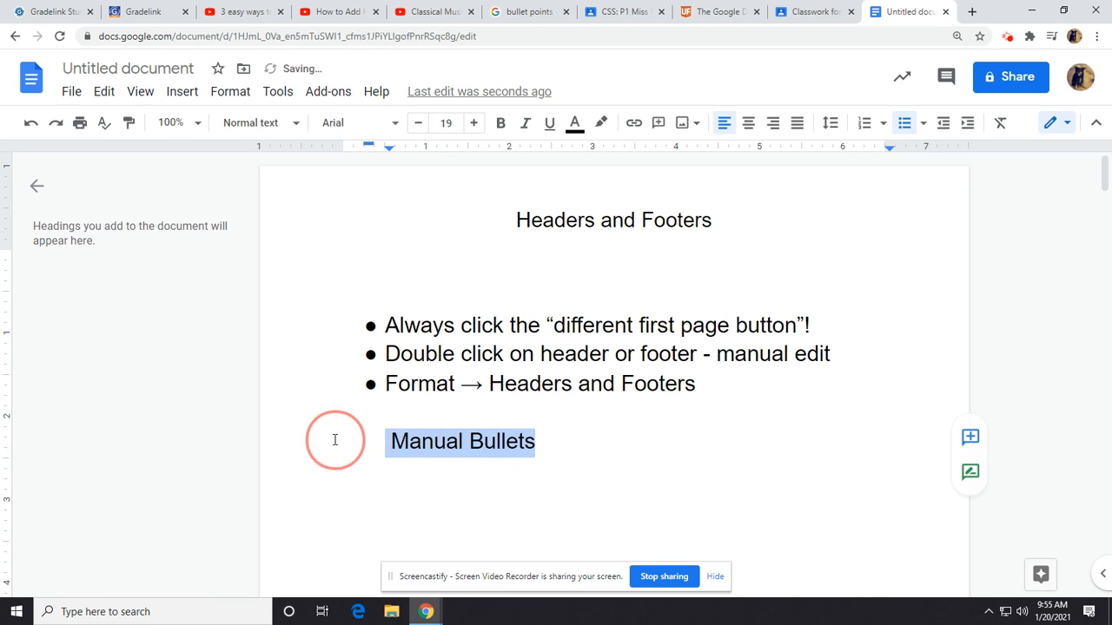
- Center-align the "Manual Bullets" line and the three bulleted notes above it
click(750, 128)
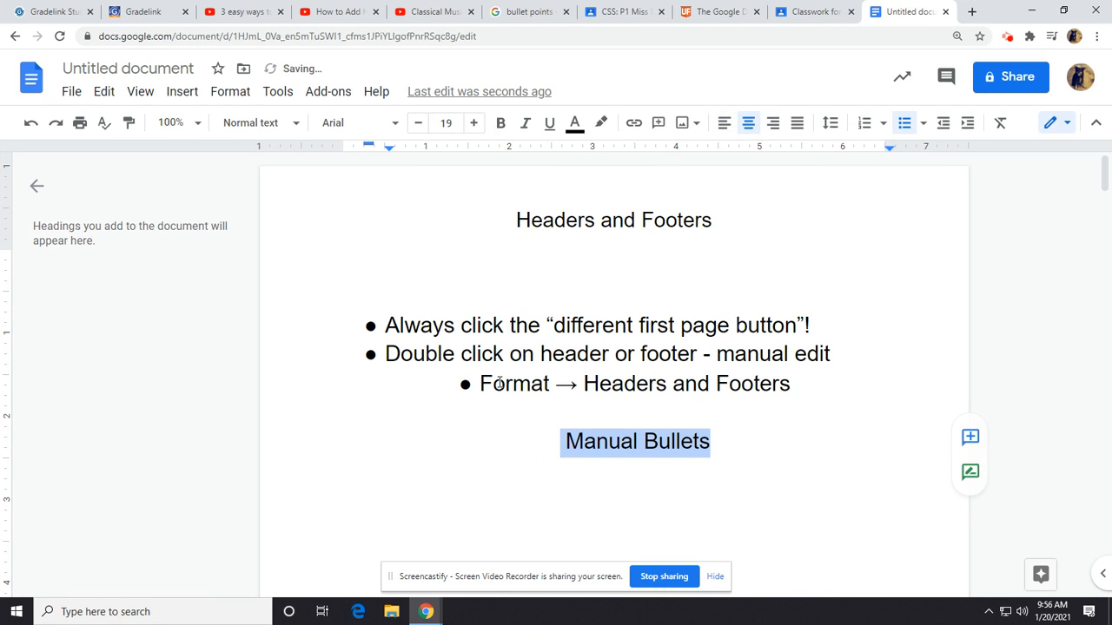
drag(799, 383, 248, 265)
click(750, 125)
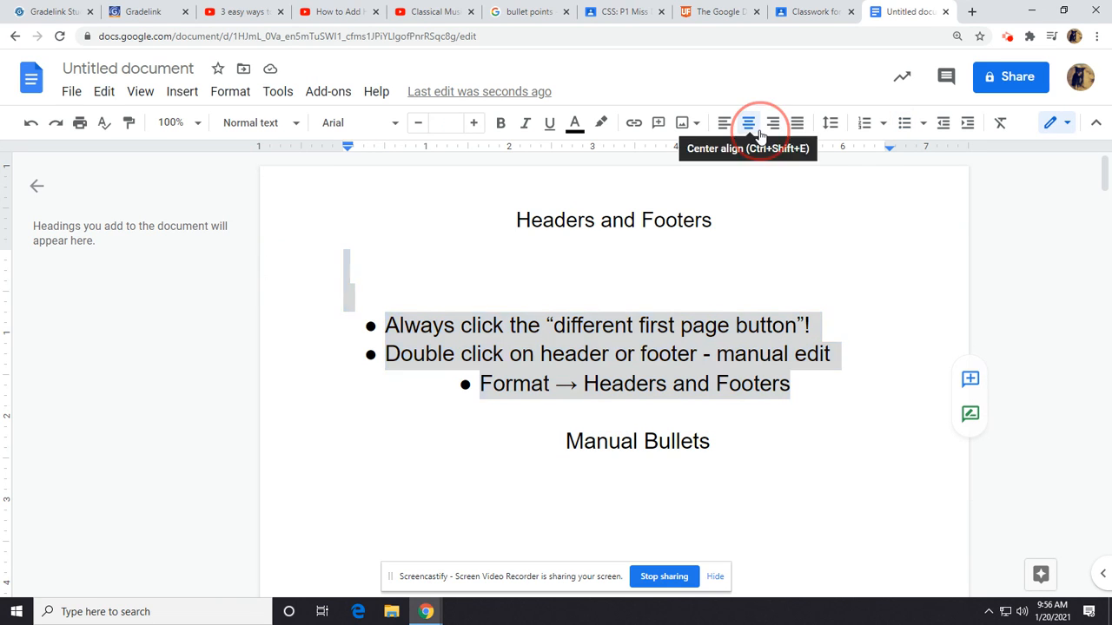
click(706, 327)
- Start a new bullet point below "Manual Bullets", leaving a blank line between them
click(717, 436)
key(Return)
key(Return)
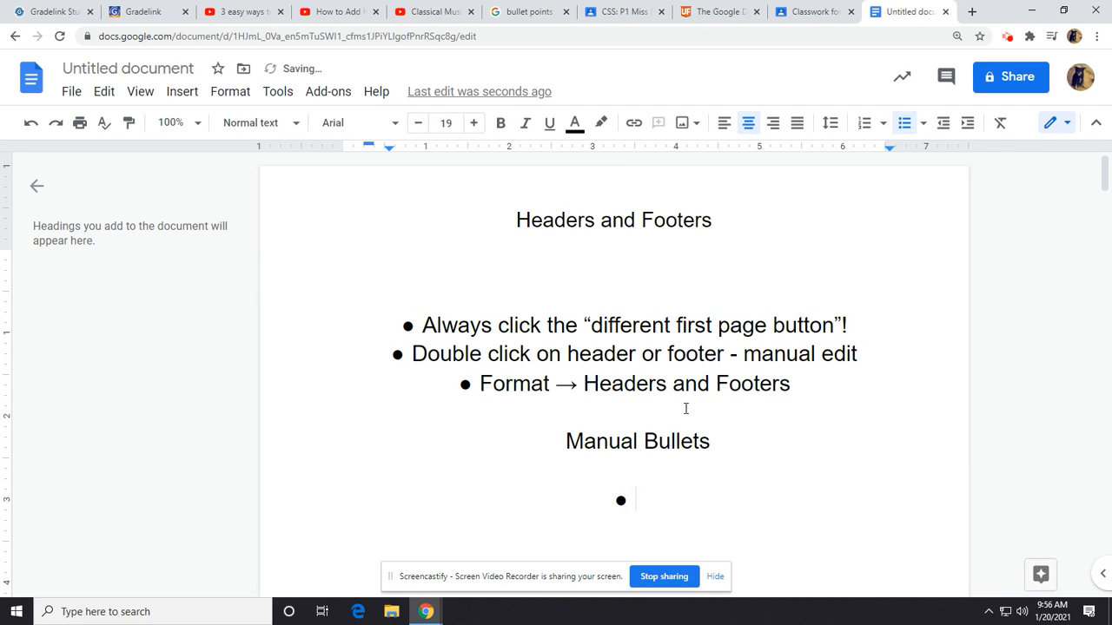
- Insert the BULLET special character (U+2022) into the new bullet point, finding it with the keyword "bullet"
click(181, 93)
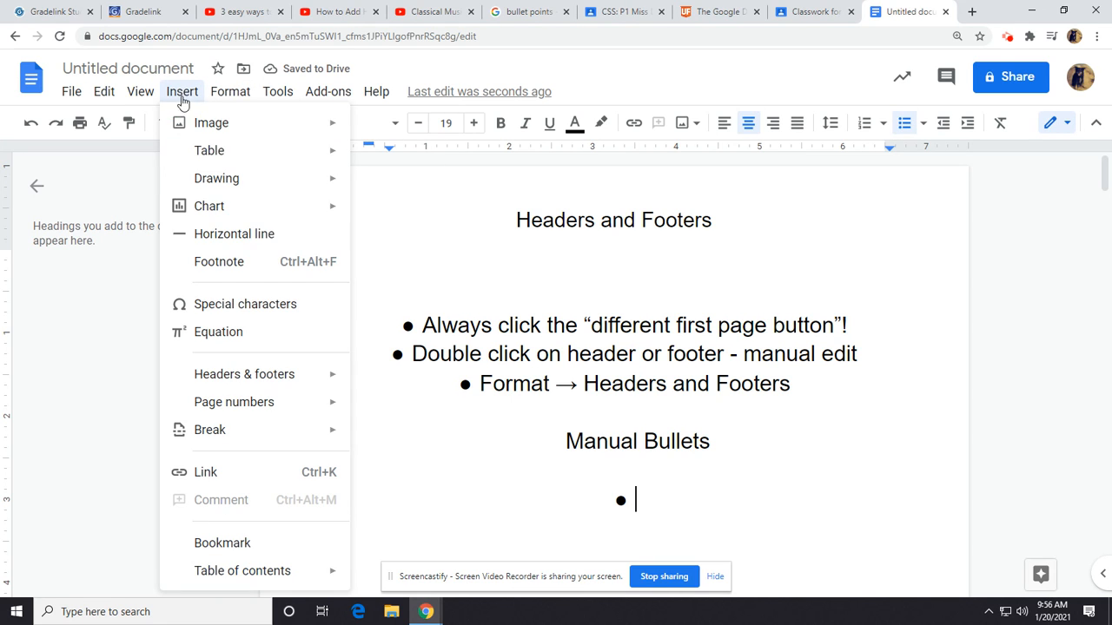
click(272, 311)
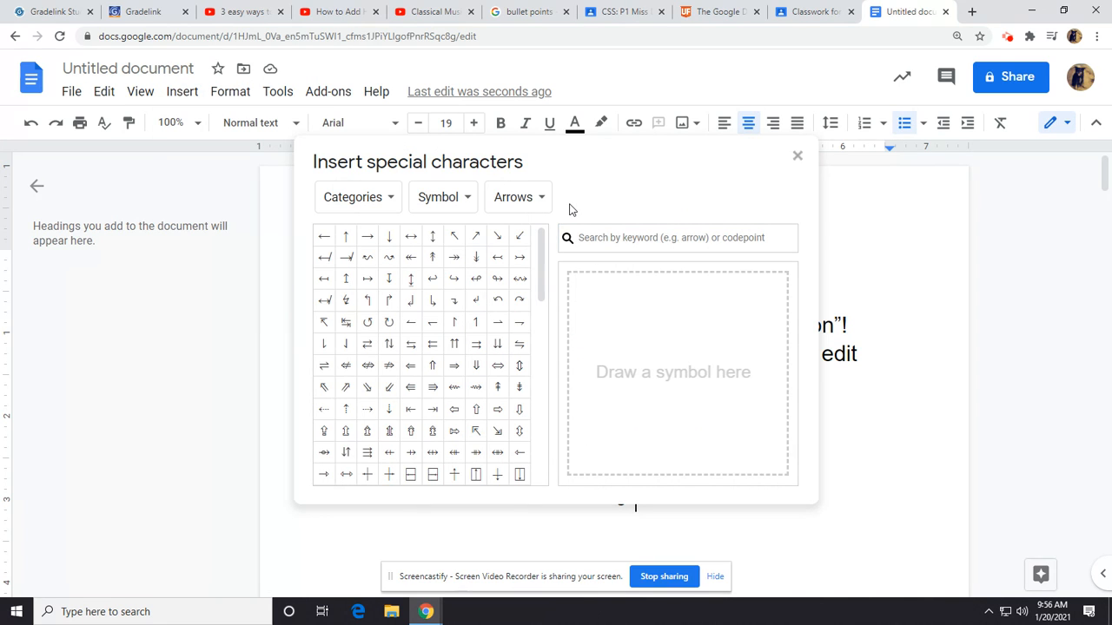
click(601, 235)
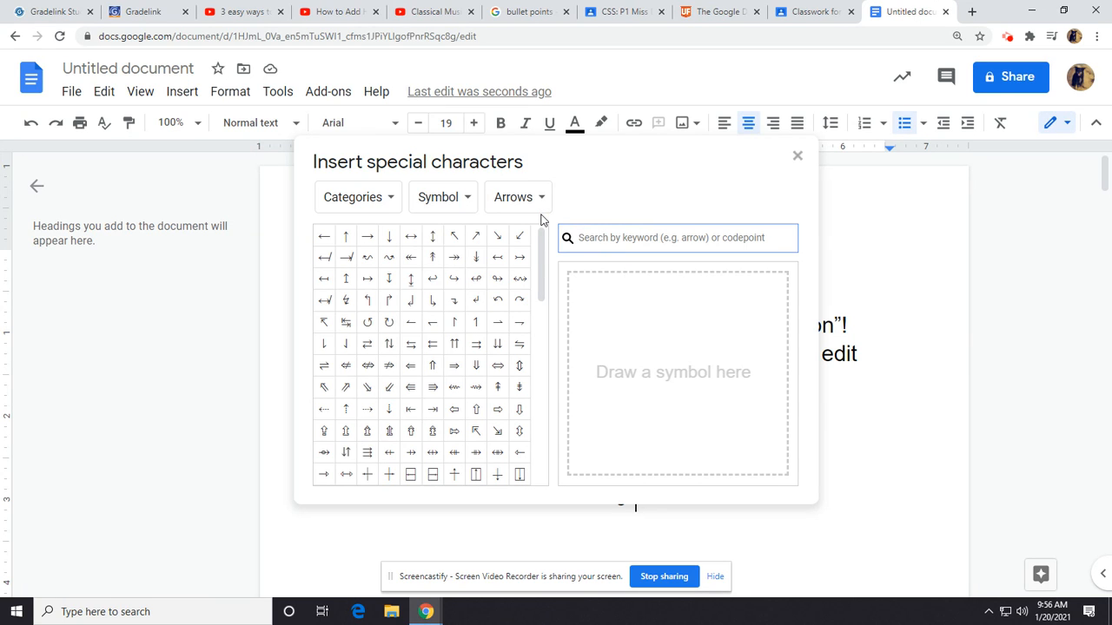
text(bu)
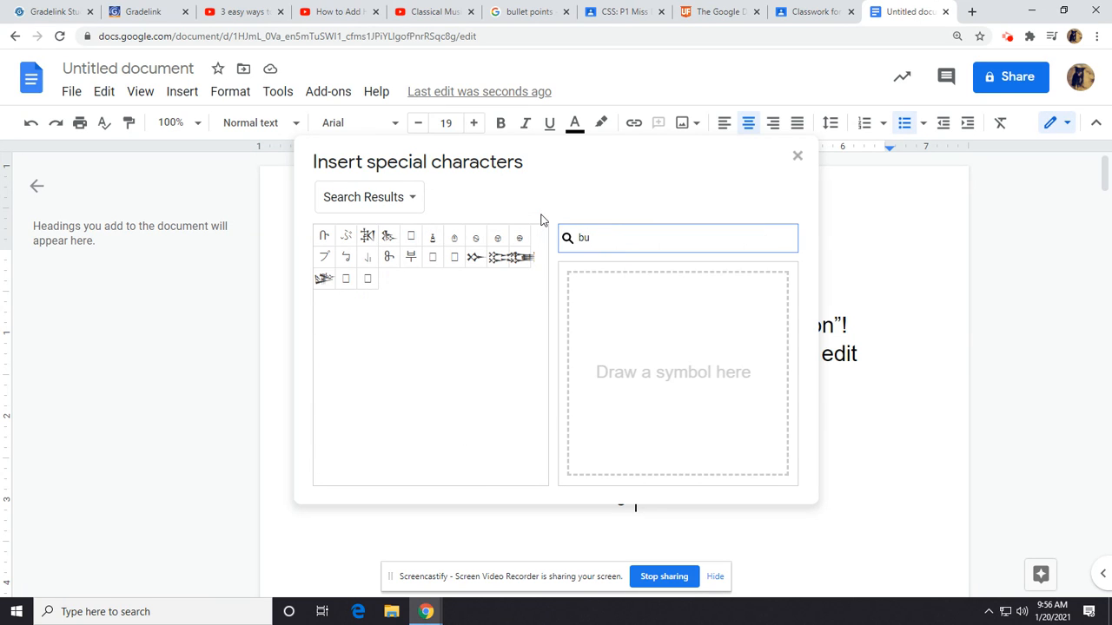
text(llets)
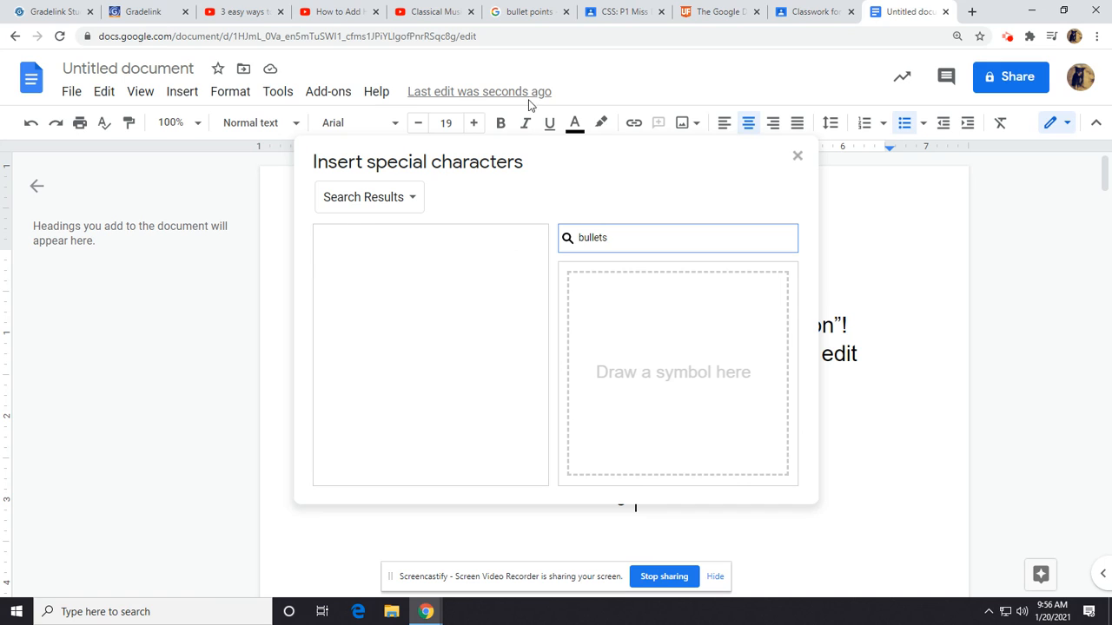
key(BackSpace)
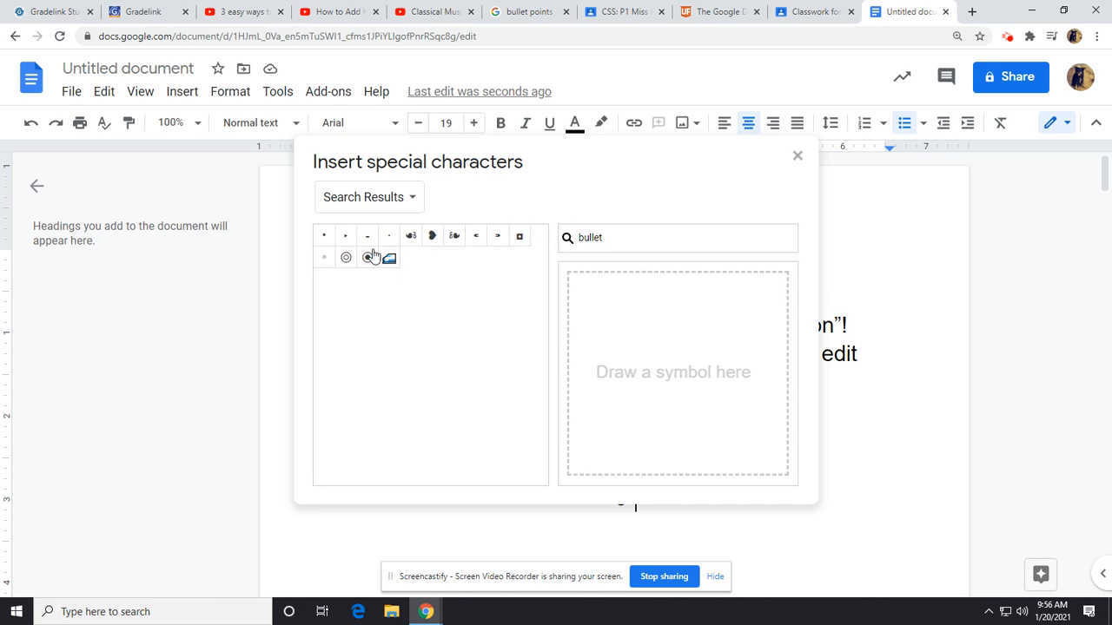
mouse_move(328, 245)
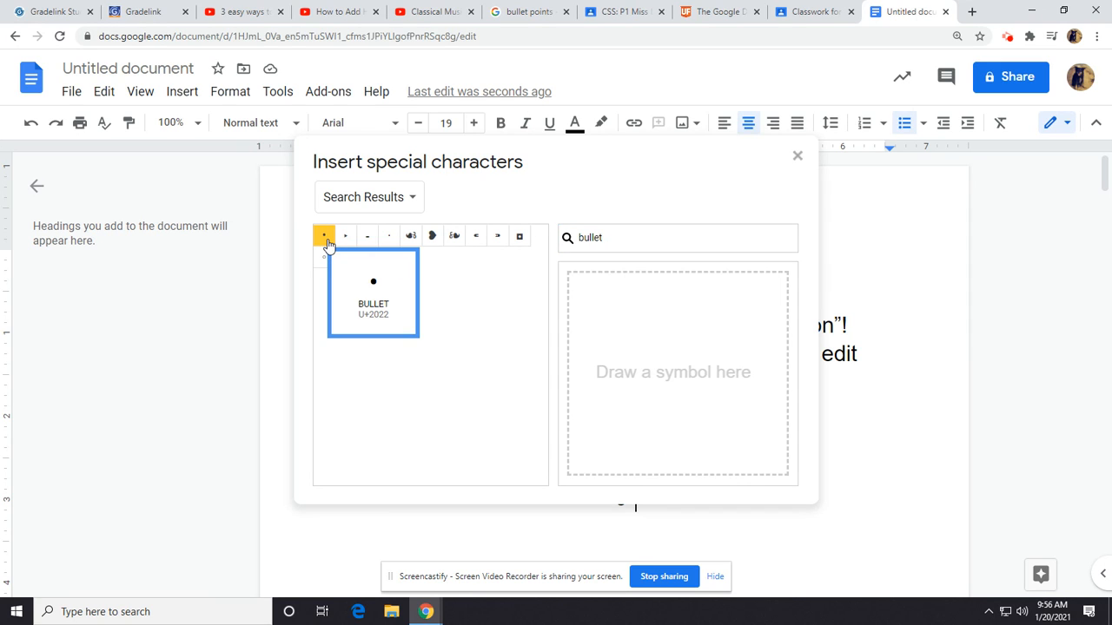
click(328, 245)
click(820, 536)
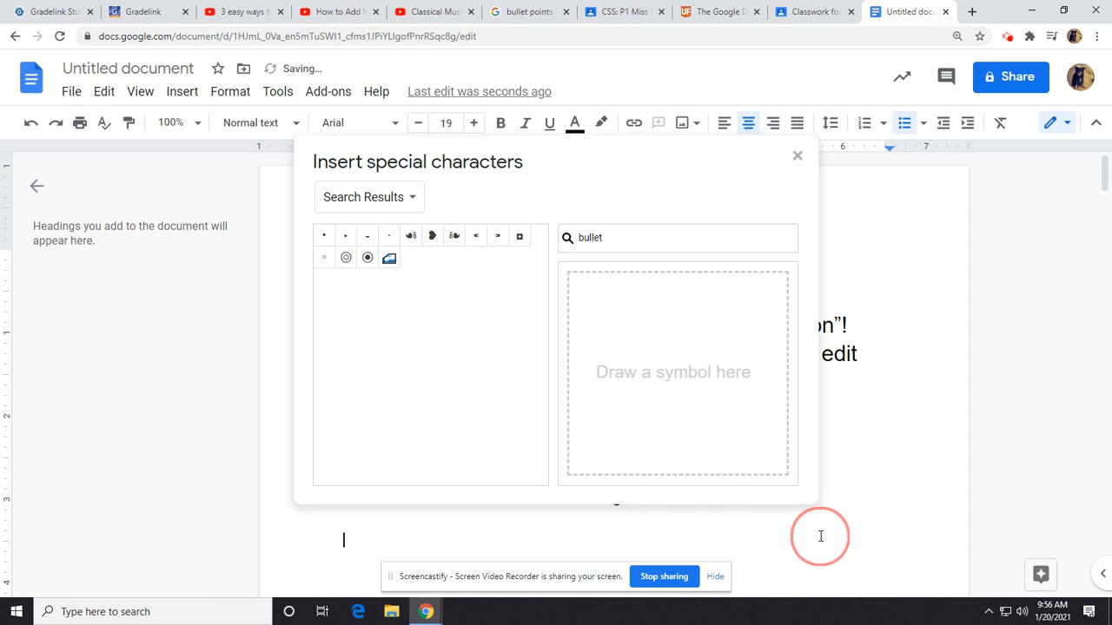
click(797, 156)
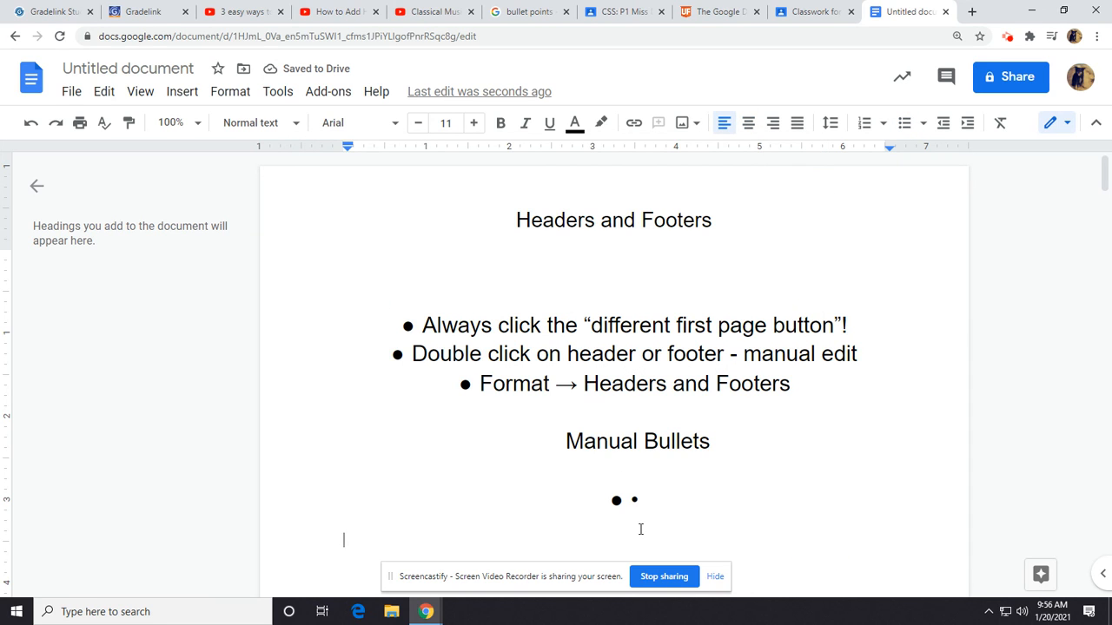
- Write "Insert → Special Characters → Type in bullets" in front of the inserted bullet character
click(670, 502)
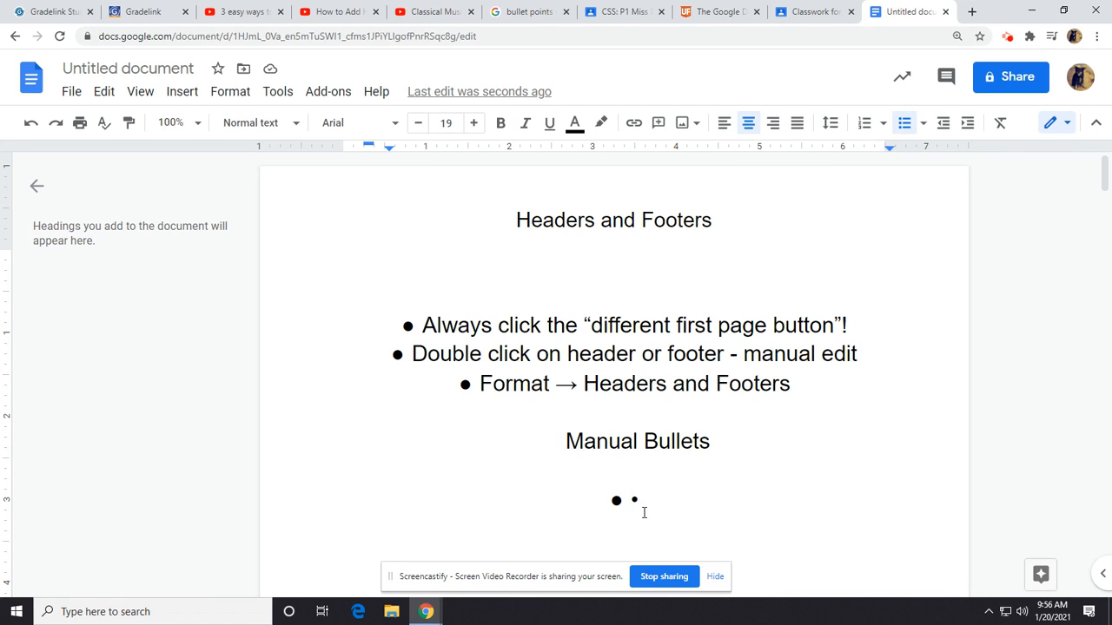
text(In)
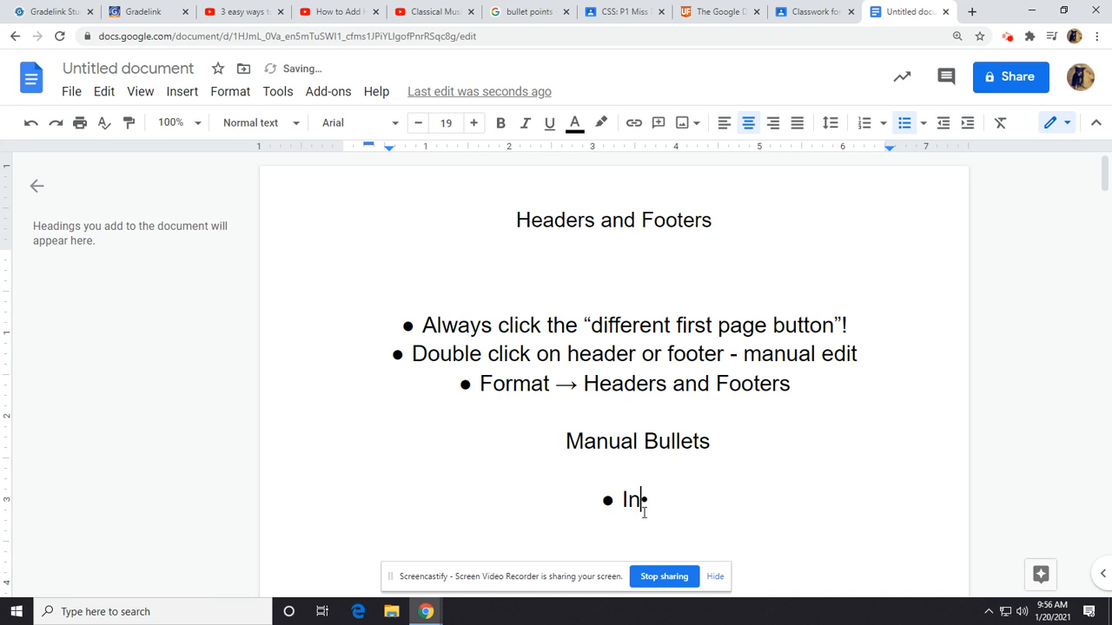
text(sert )
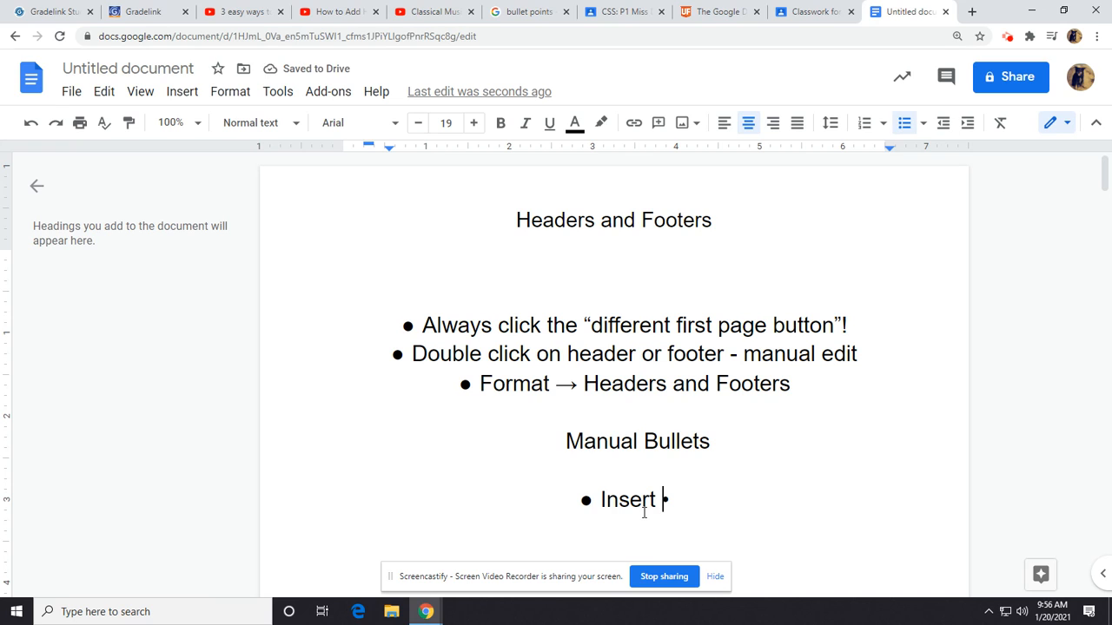
text(--)
text(> )
text(Special C)
text(haracters)
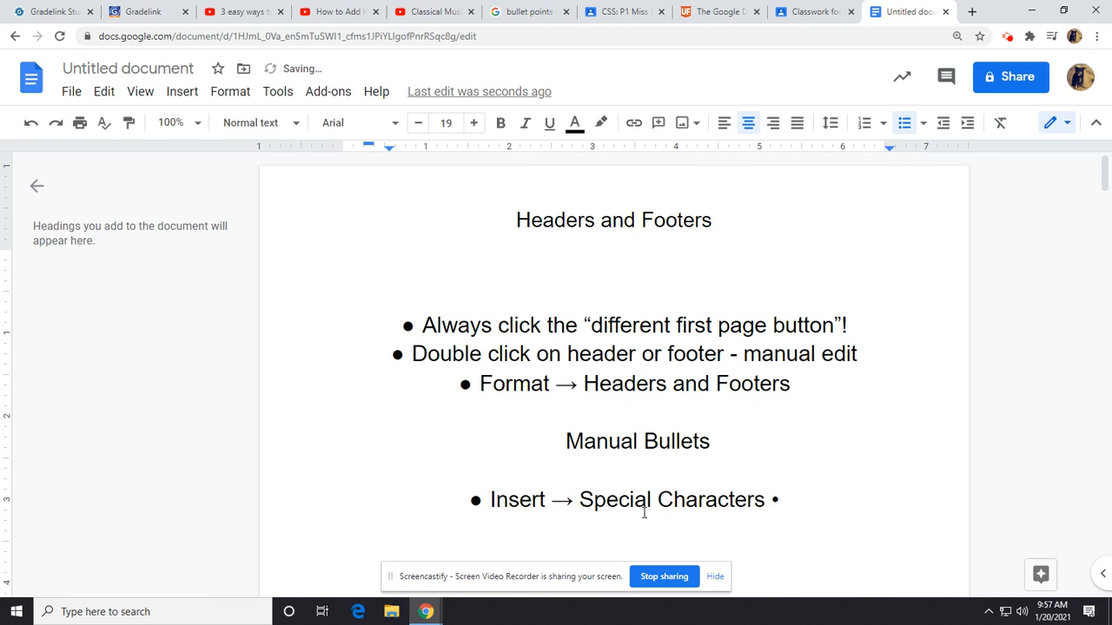
text( --)
text(> )
text(Type in b)
text(ullets)
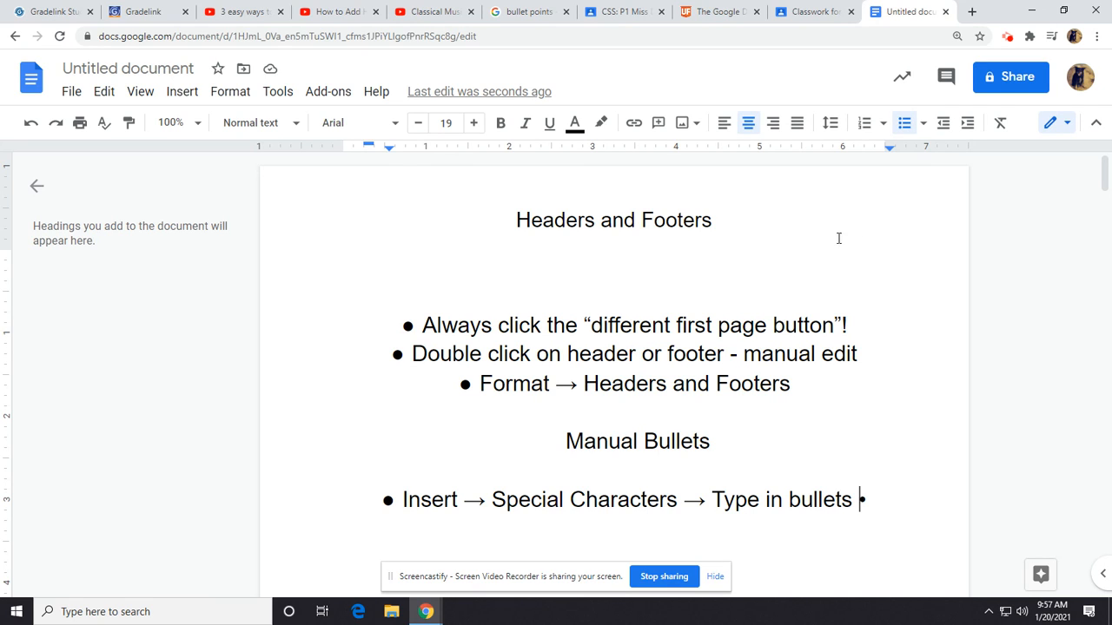
- Underline the title "Headers and Footers" in the first page header
click(725, 227)
click(431, 232)
drag(516, 224, 437, 198)
click(719, 222)
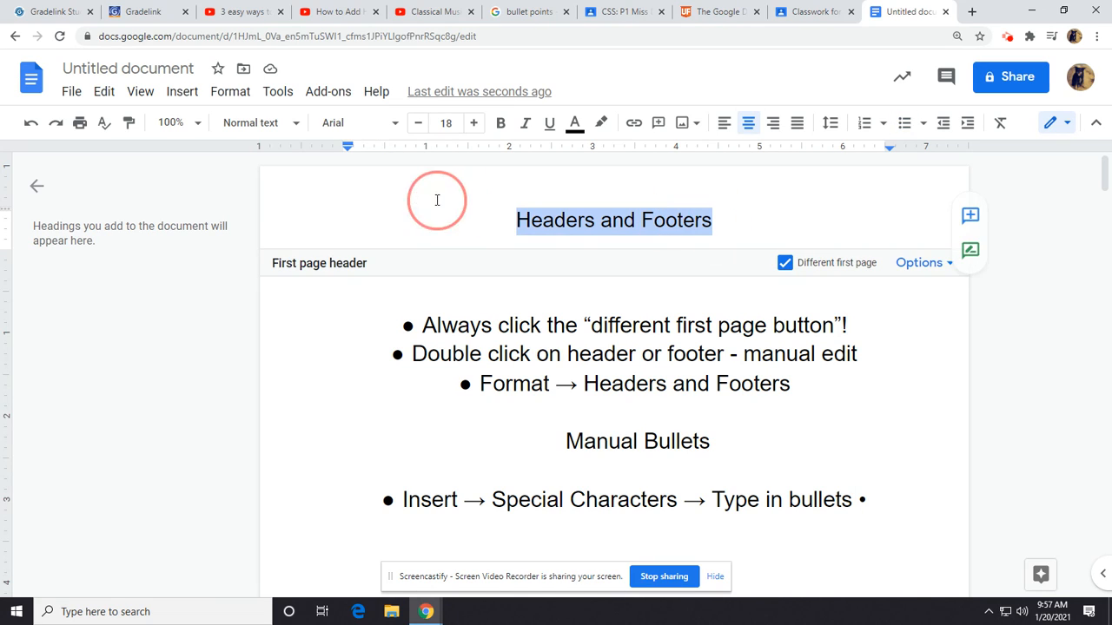
click(549, 123)
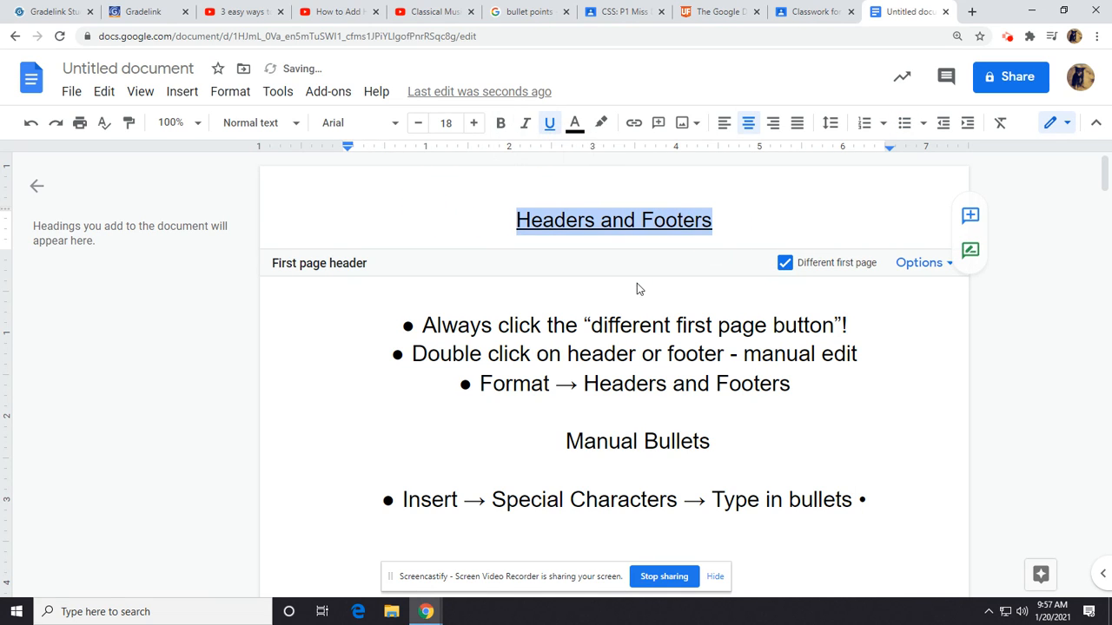
- Underline the "Manual Bullets" heading and remove one of the blank lines above the first bulleted note
drag(710, 442, 565, 444)
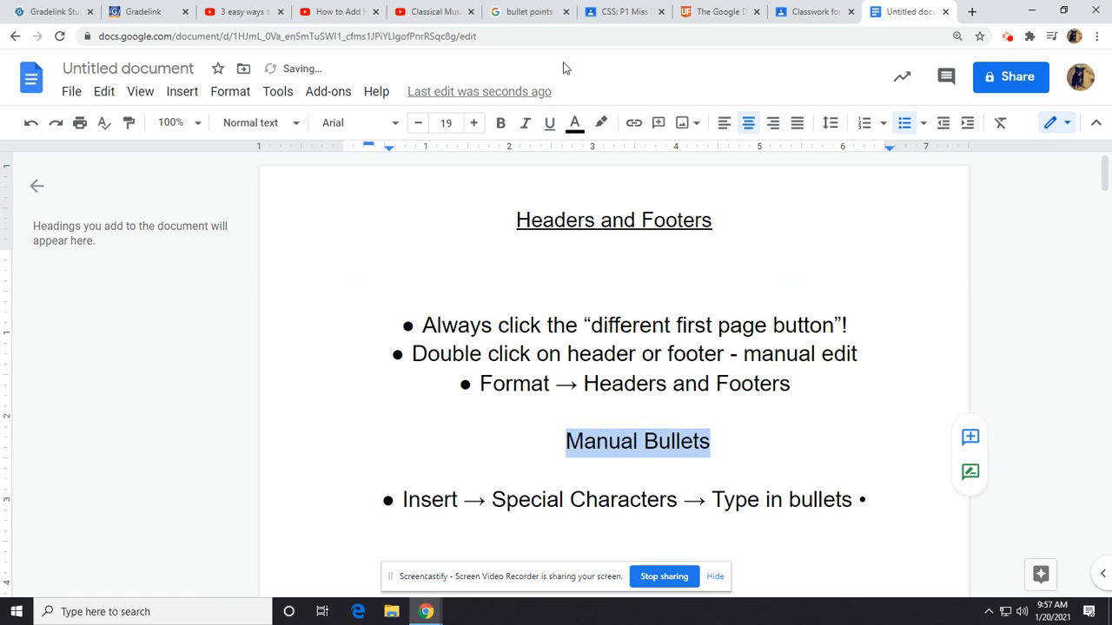
click(551, 123)
click(575, 301)
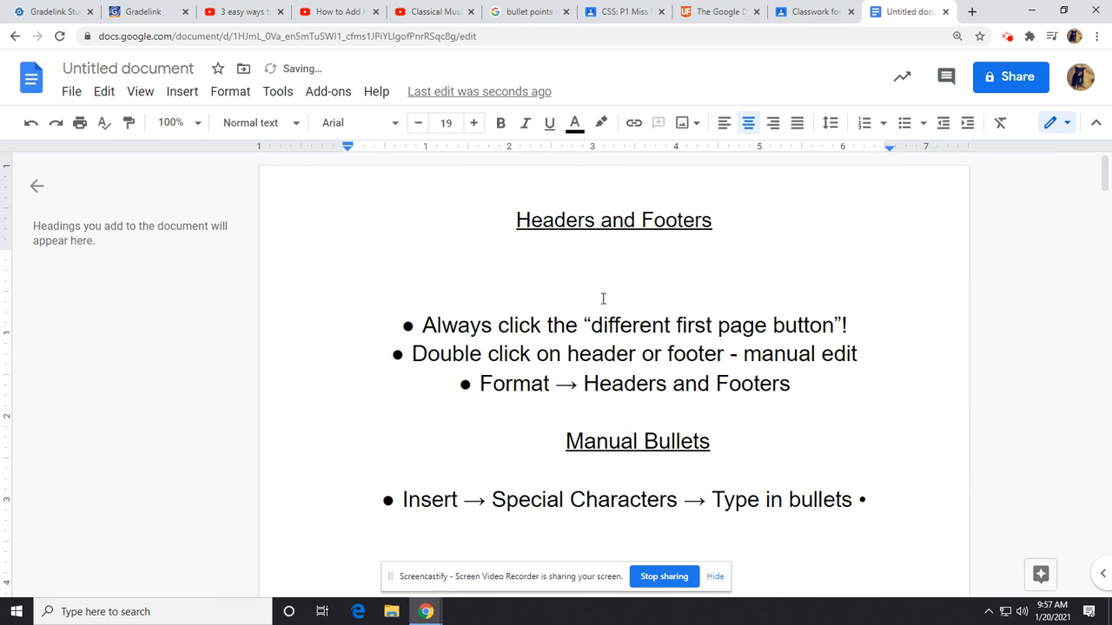
key(ctrl+backslash)
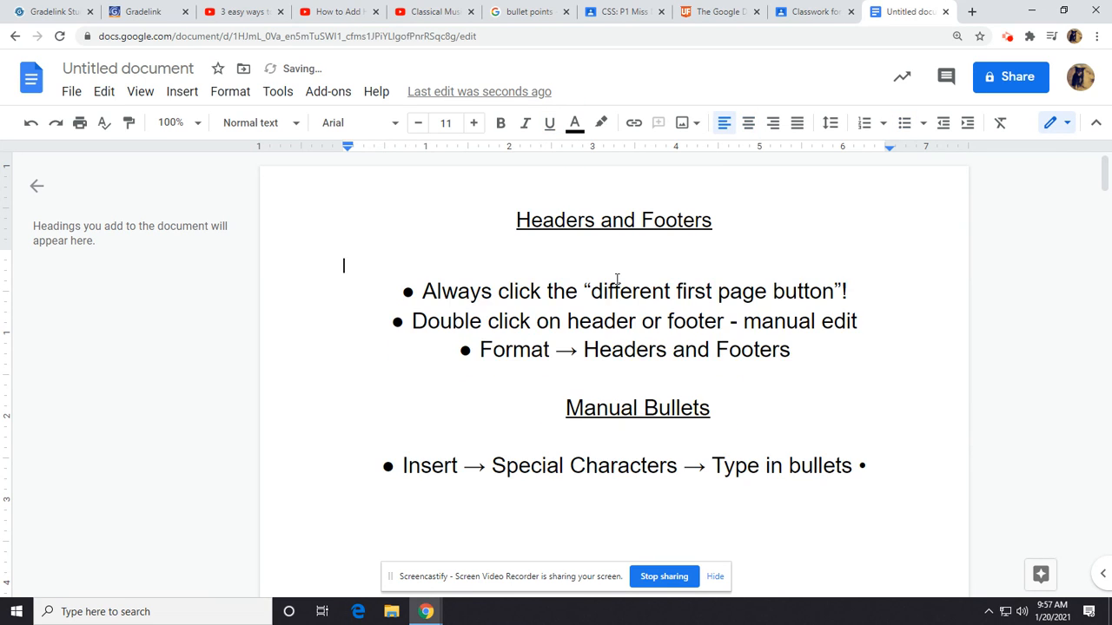
- Add an unbulleted "Margins" heading below the special characters note, leaving a blank line between them, and underline it
click(917, 477)
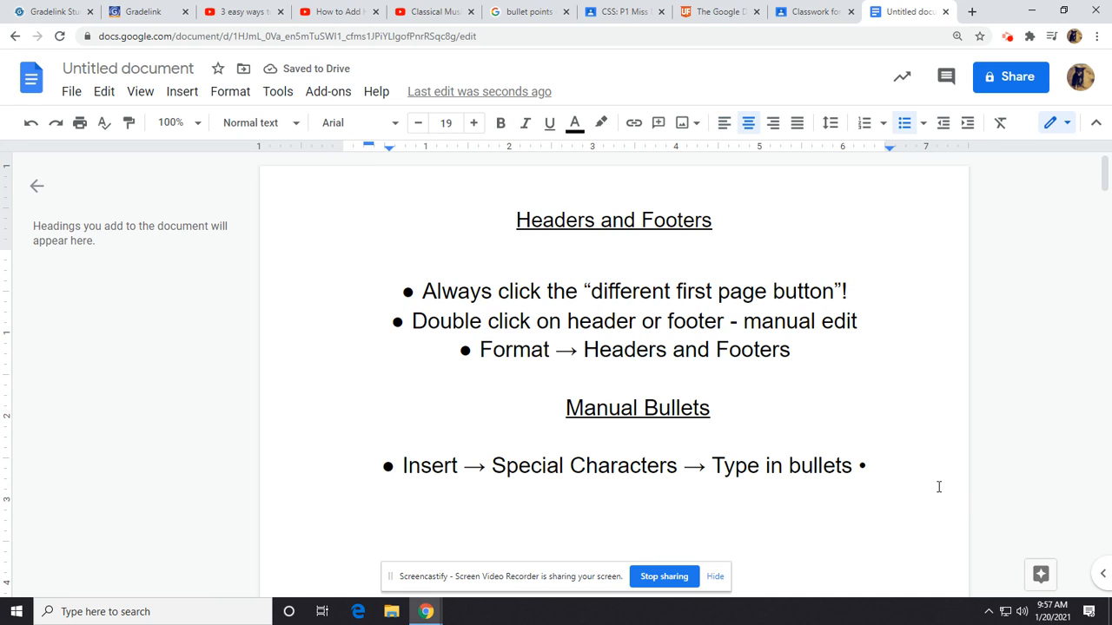
key(Return)
key(Return)
text(Margin)
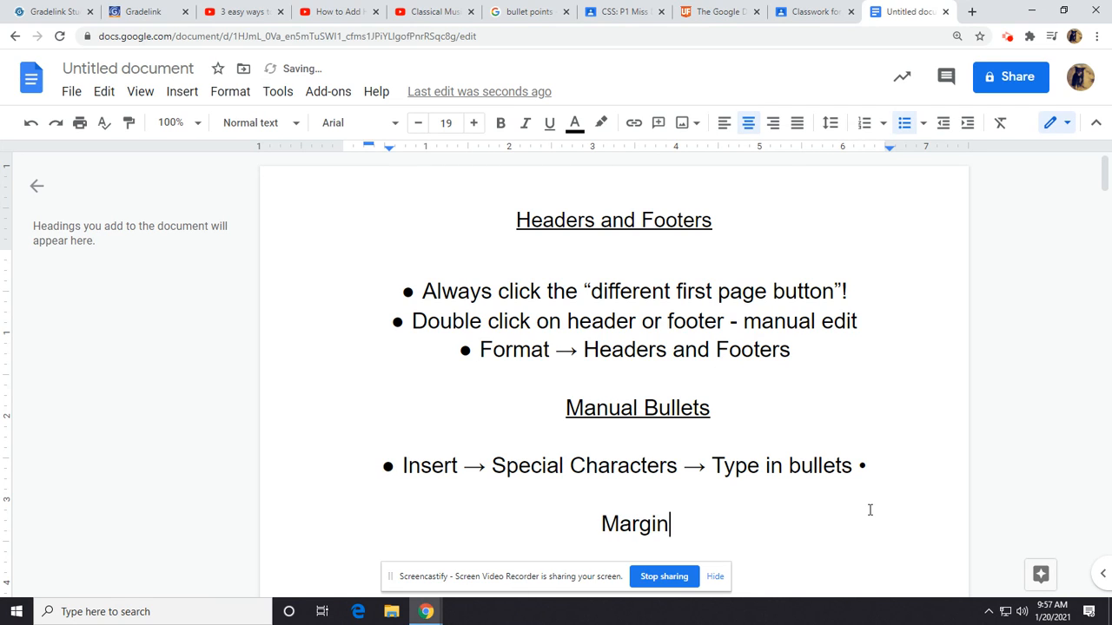
text(s)
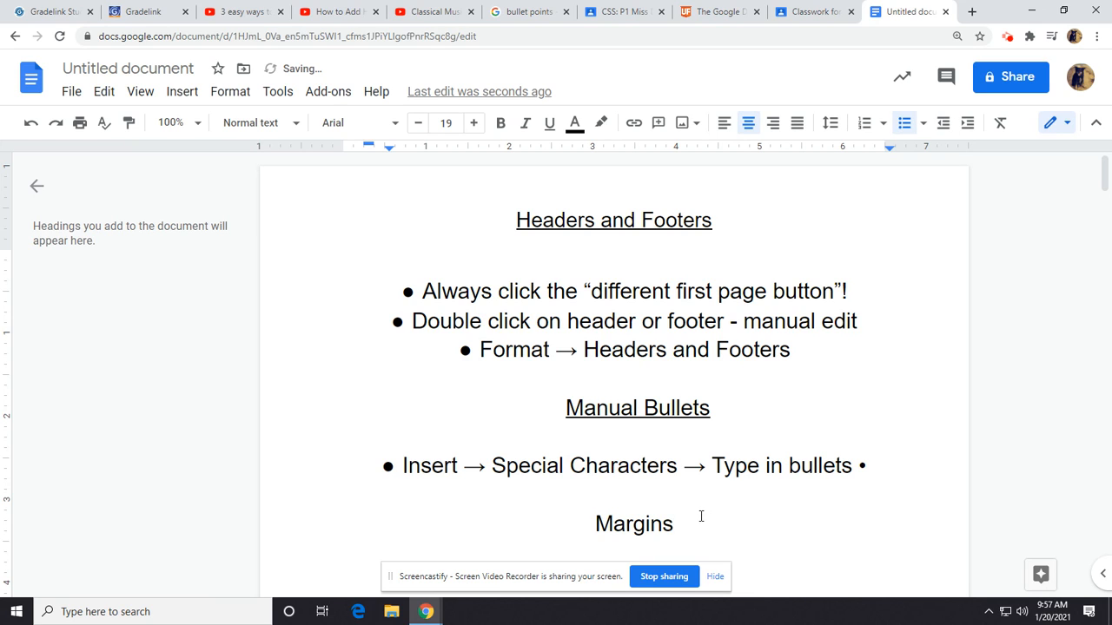
drag(700, 516, 492, 524)
click(549, 122)
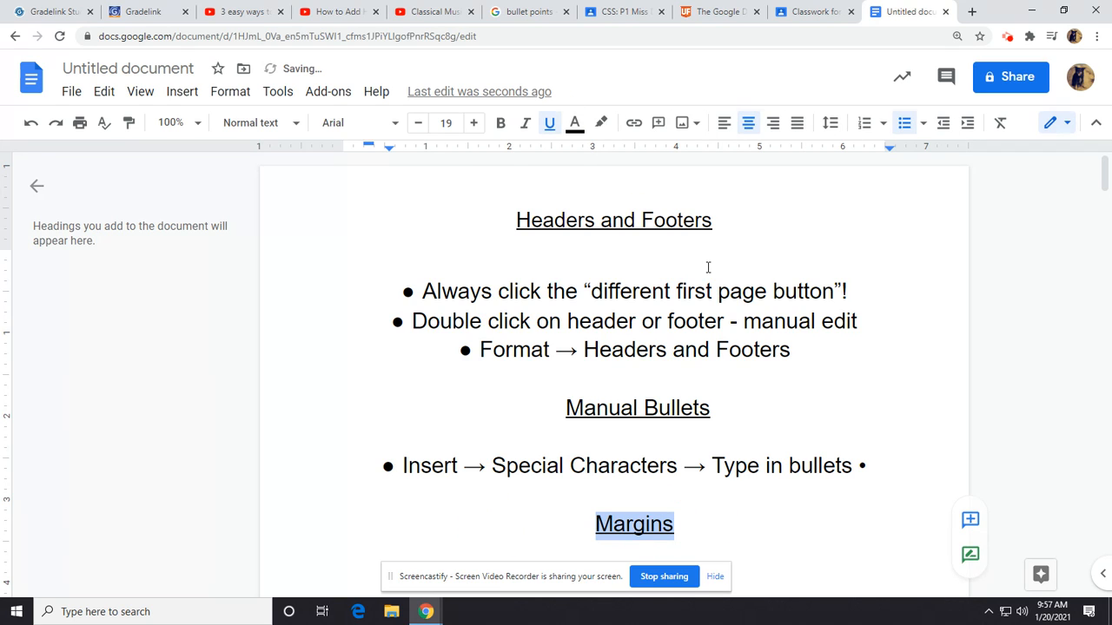
- Add the line "Parts of your ruler margin" directly under the "Margins" heading
key(Right)
key(Return)
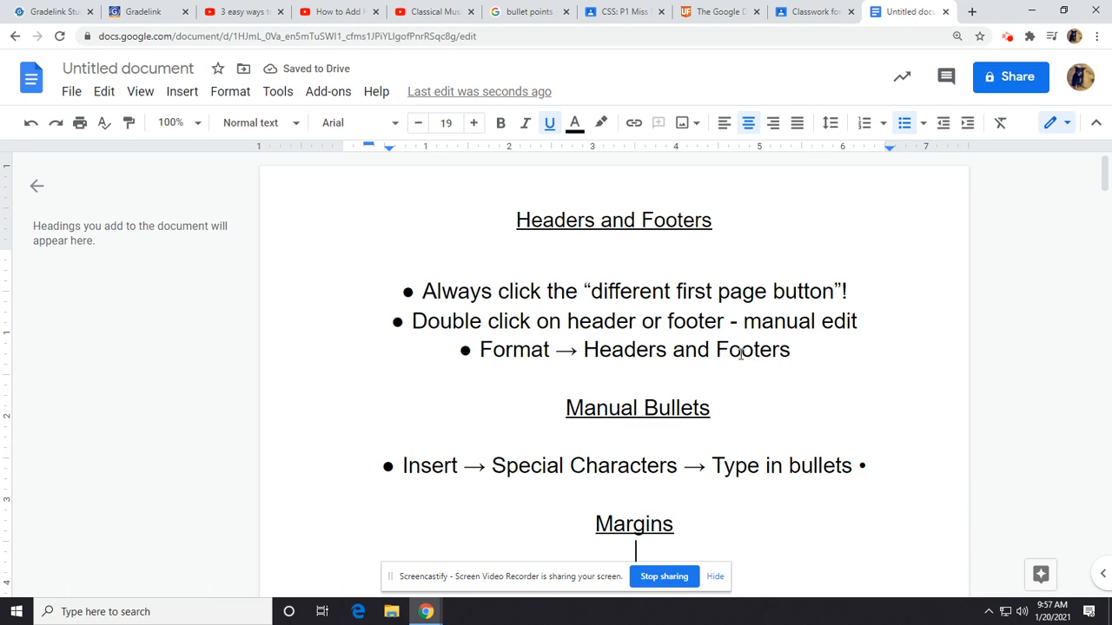
text(Part)
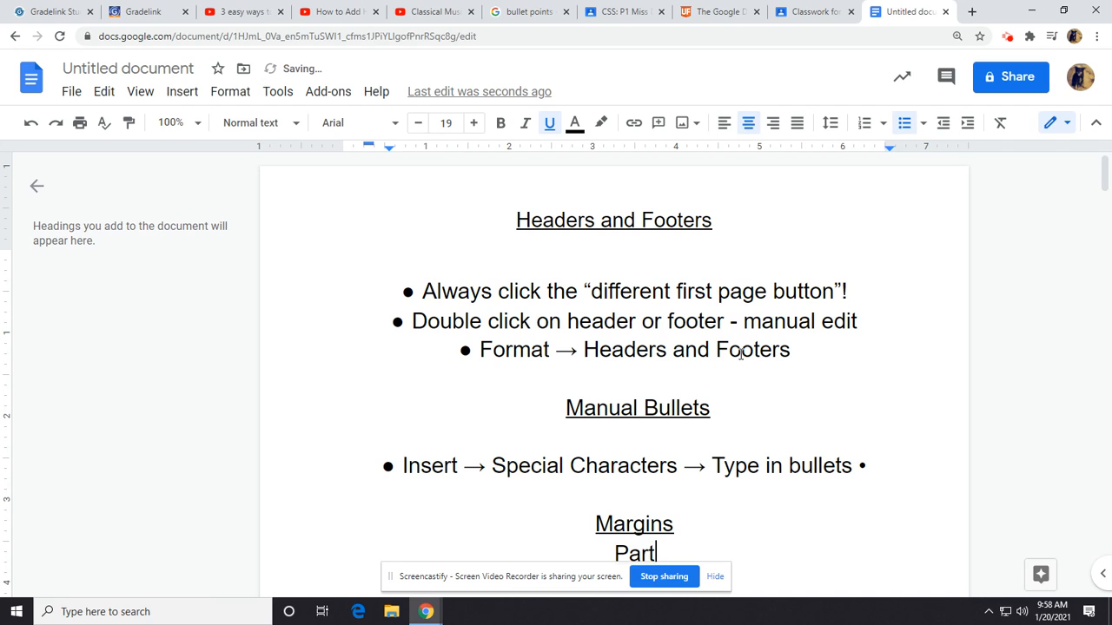
text(s of)
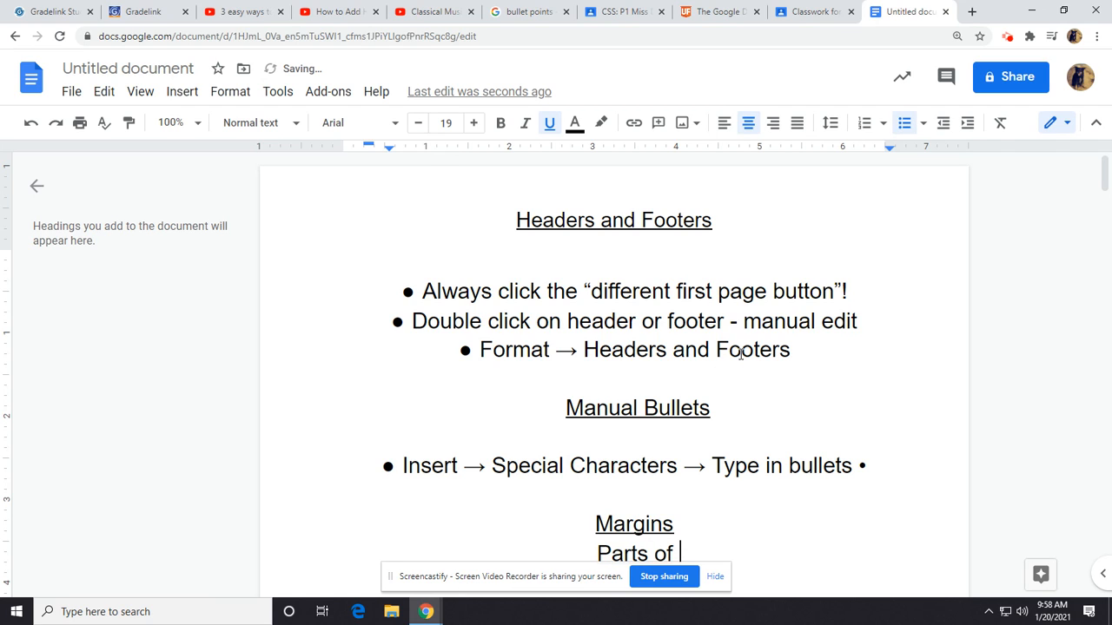
text( your ruler margin)
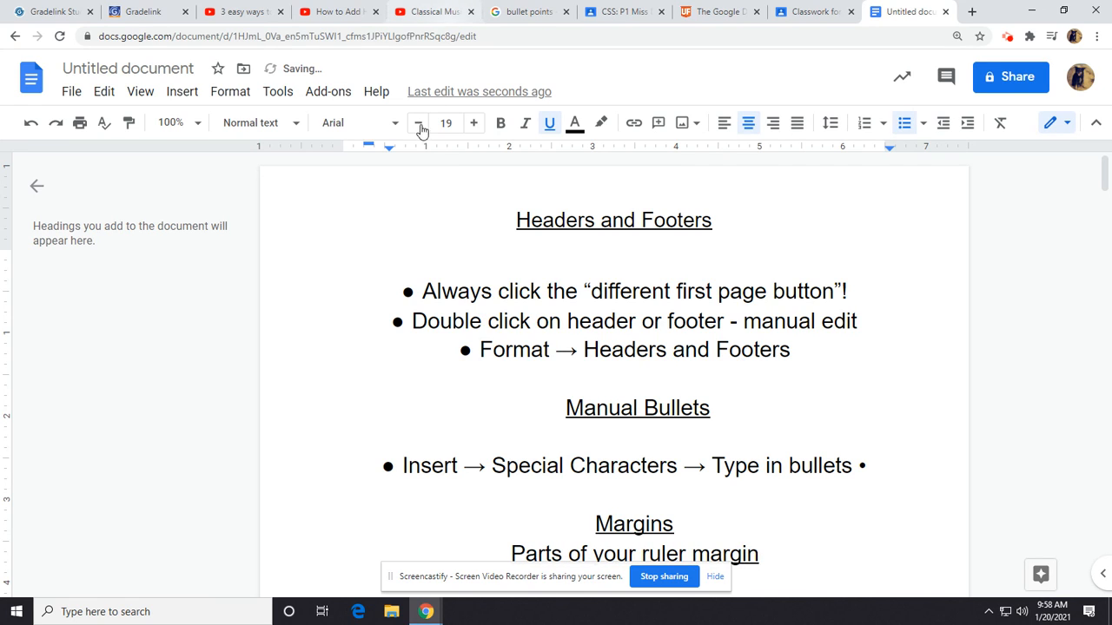
- Adjust the ruler indents of the "Manual Bullets" list so the left indent lines up with the first line indent
drag(390, 152, 390, 152)
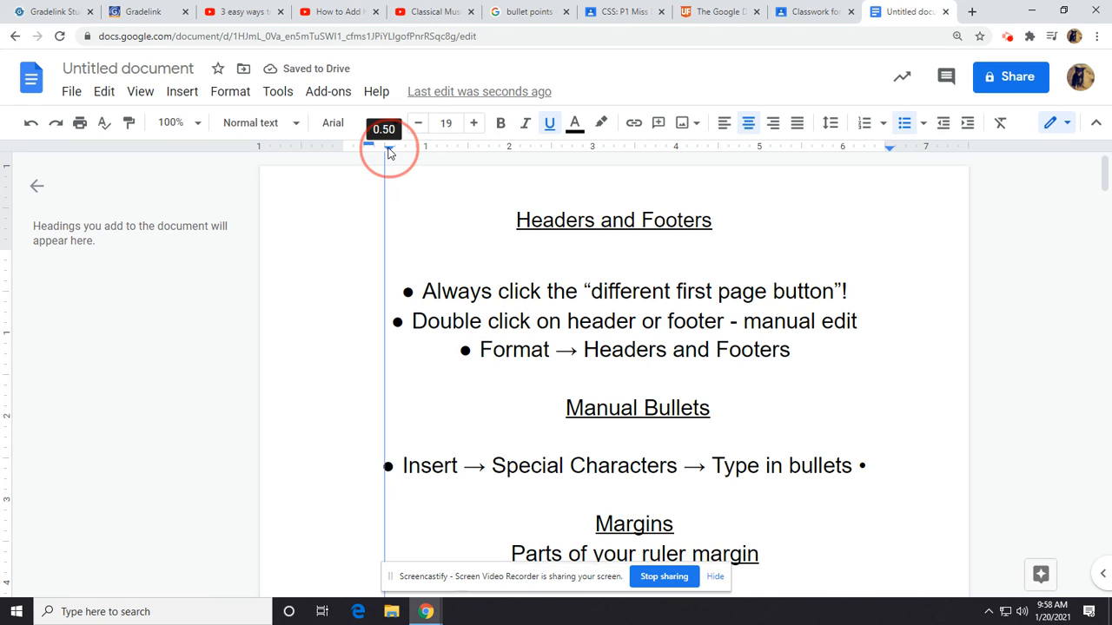
drag(390, 152, 351, 152)
click(359, 146)
click(353, 148)
drag(354, 146, 373, 145)
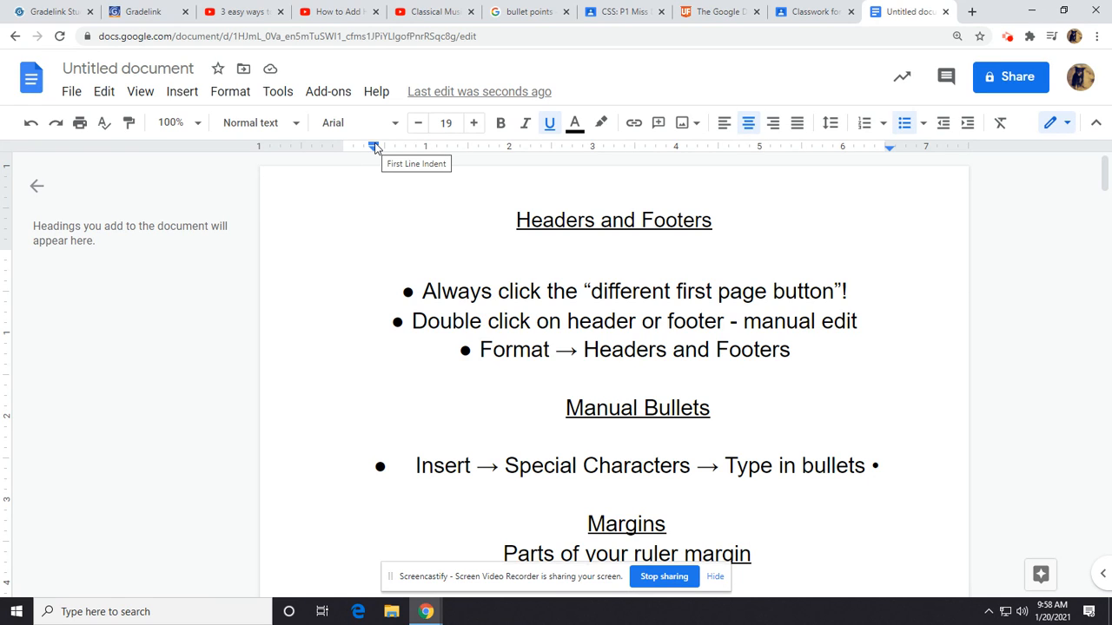
- Move the first line indent to about 1.5 inches and highlight the special characters note through its second line
drag(374, 147, 410, 147)
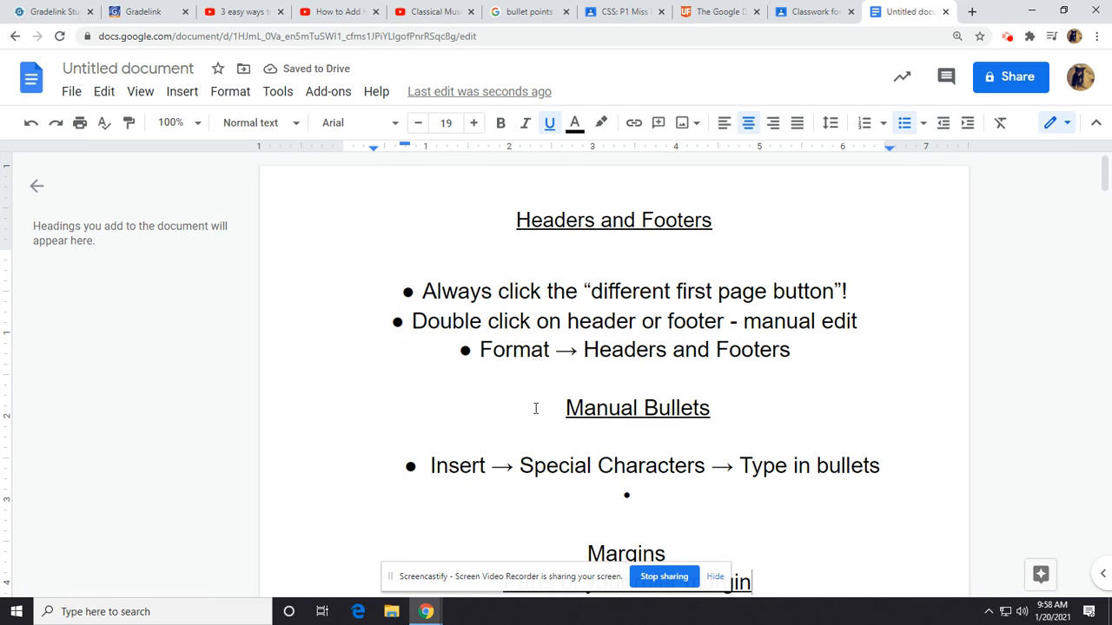
scroll(568, 407, down, 3)
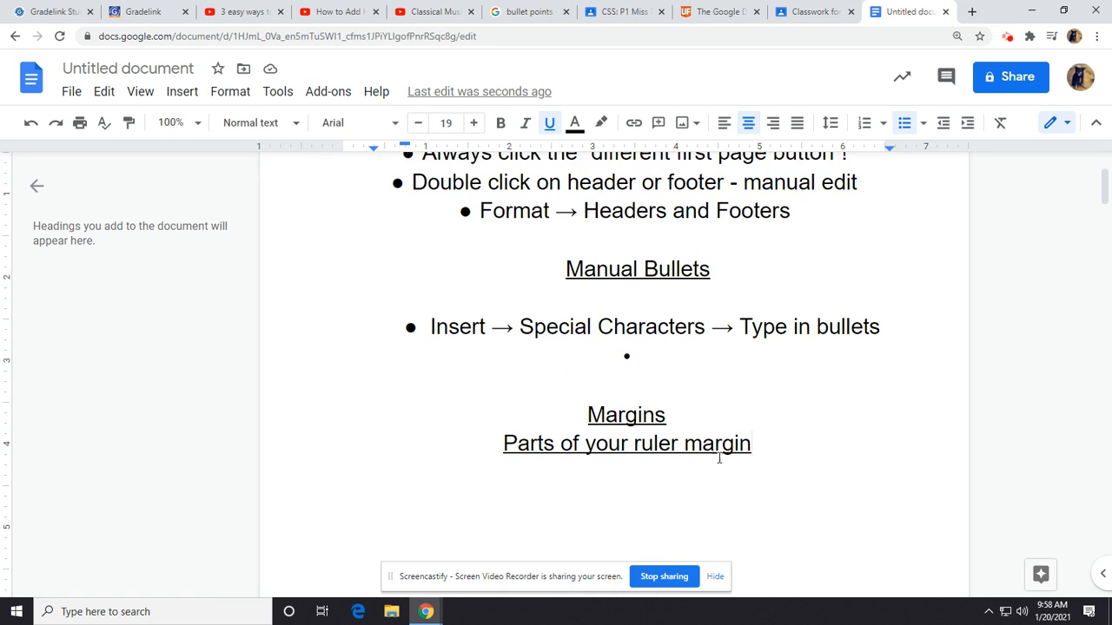
drag(408, 146, 469, 148)
click(554, 331)
drag(620, 329, 718, 350)
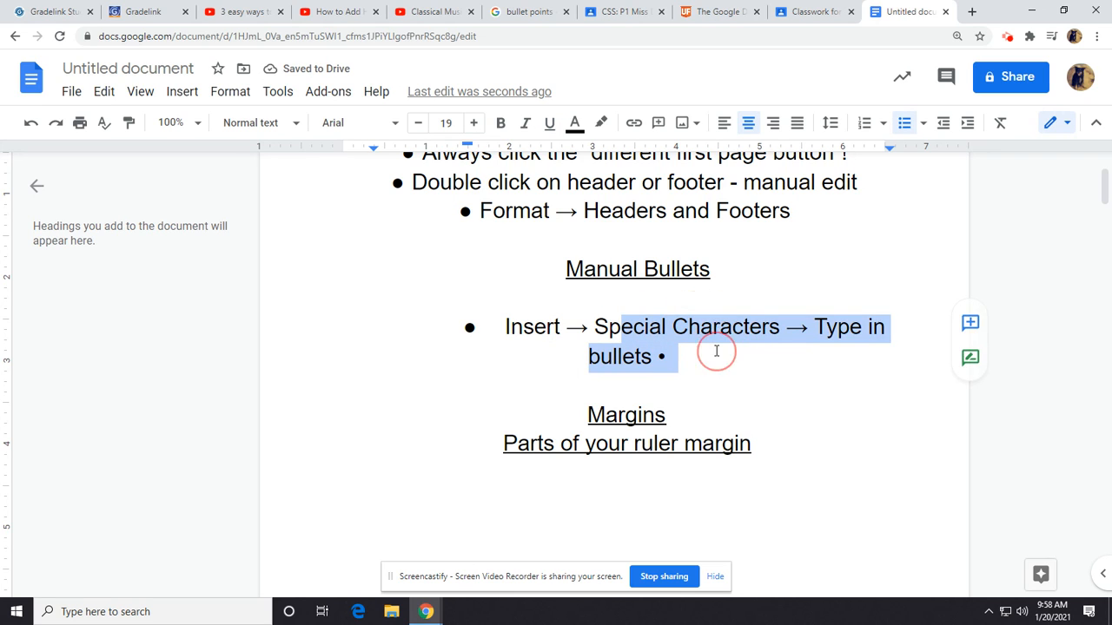
- Try moving both indents of the special characters note to about 2 inches, with its first line indent brought back to 0
click(715, 327)
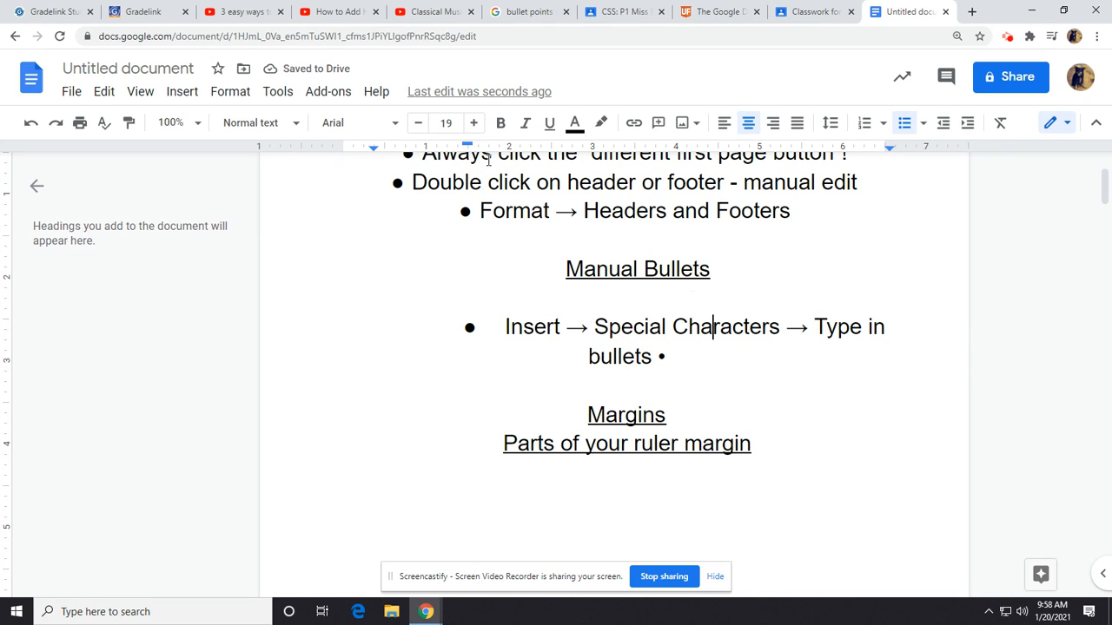
drag(467, 146, 373, 146)
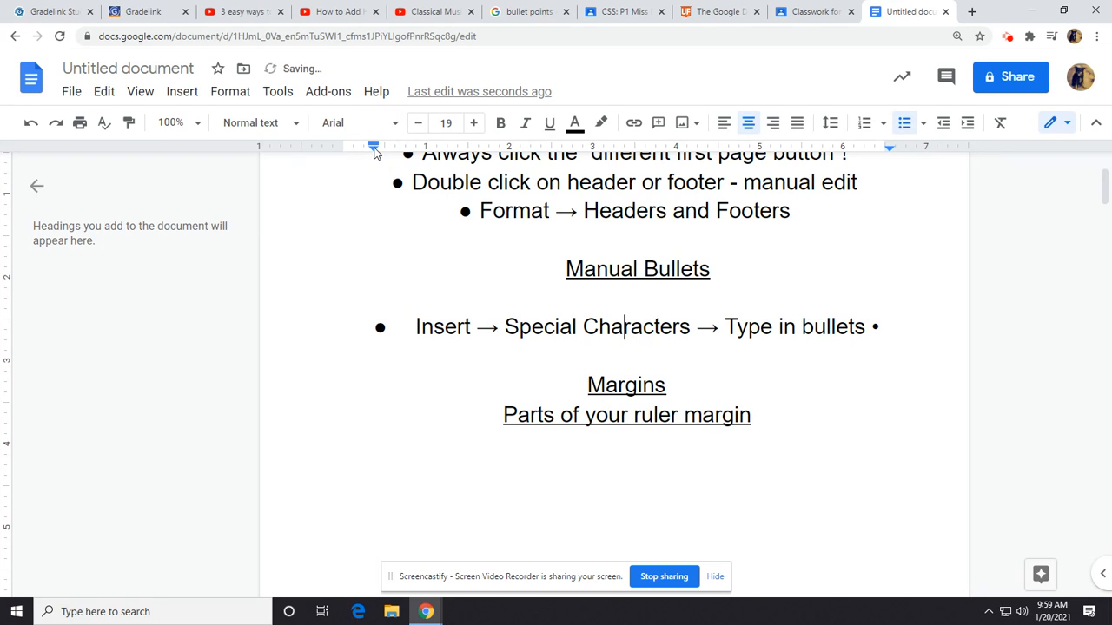
drag(373, 147, 510, 146)
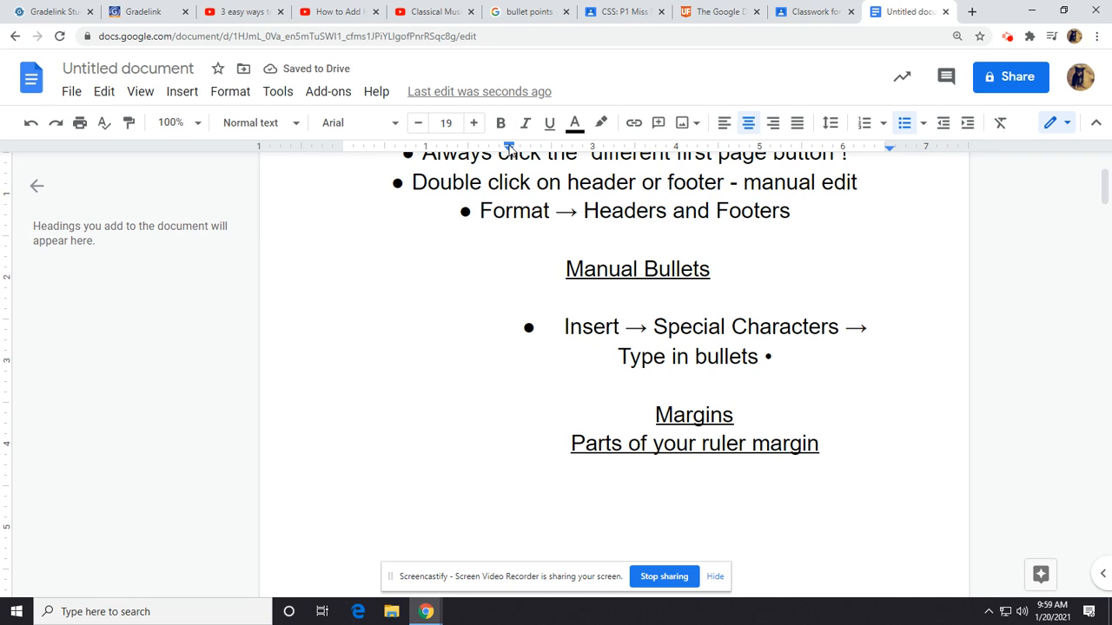
drag(509, 146, 343, 146)
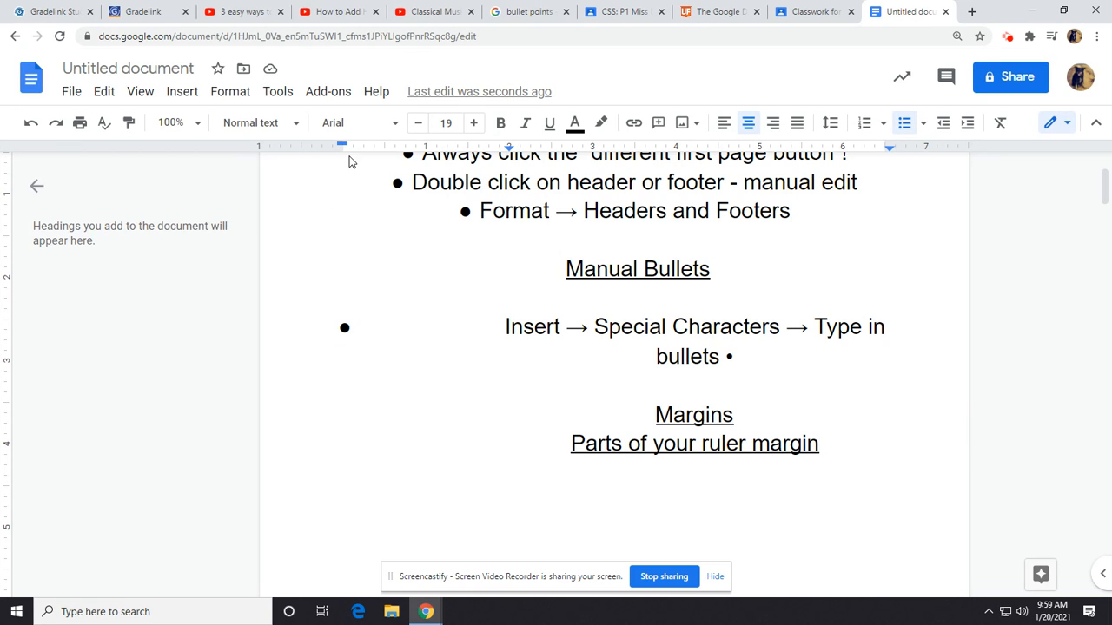
- Undo the recent ruler indent changes made to the special characters note
click(31, 125)
click(32, 126)
click(32, 126)
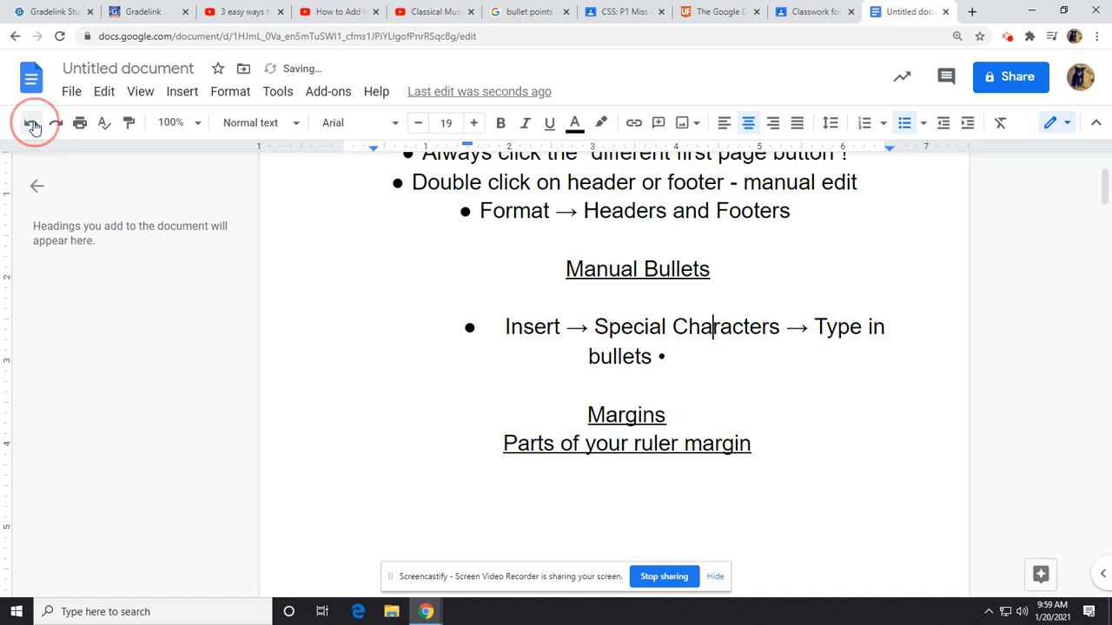
click(32, 126)
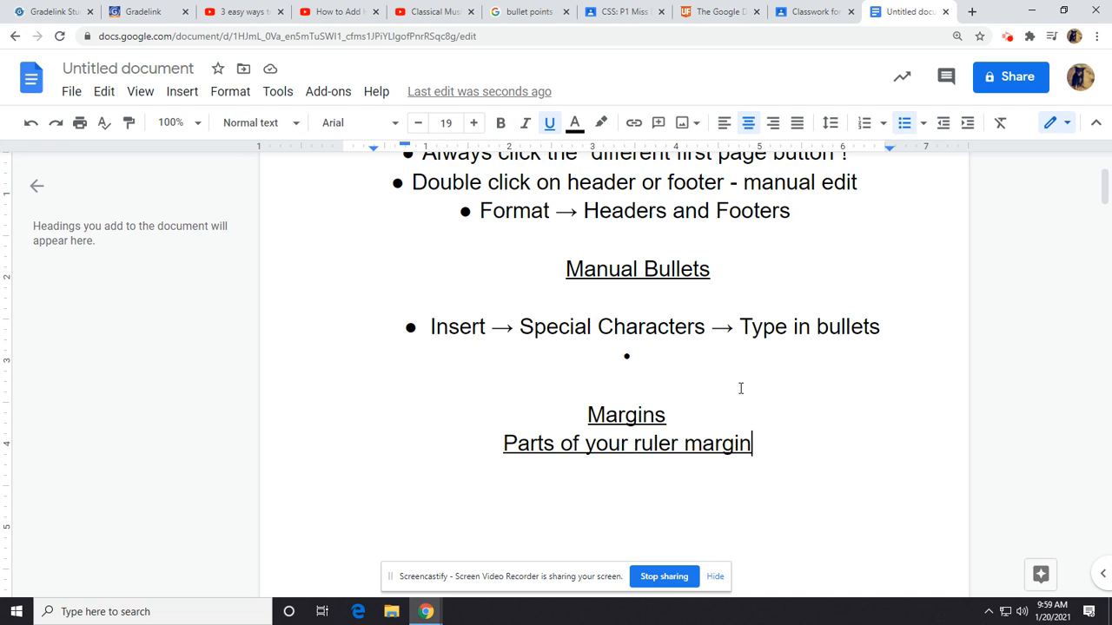
- Add the line "Rectange- first line, Triangle - Left indent" below "Parts of your ruler margin"
key(Return)
text(Re)
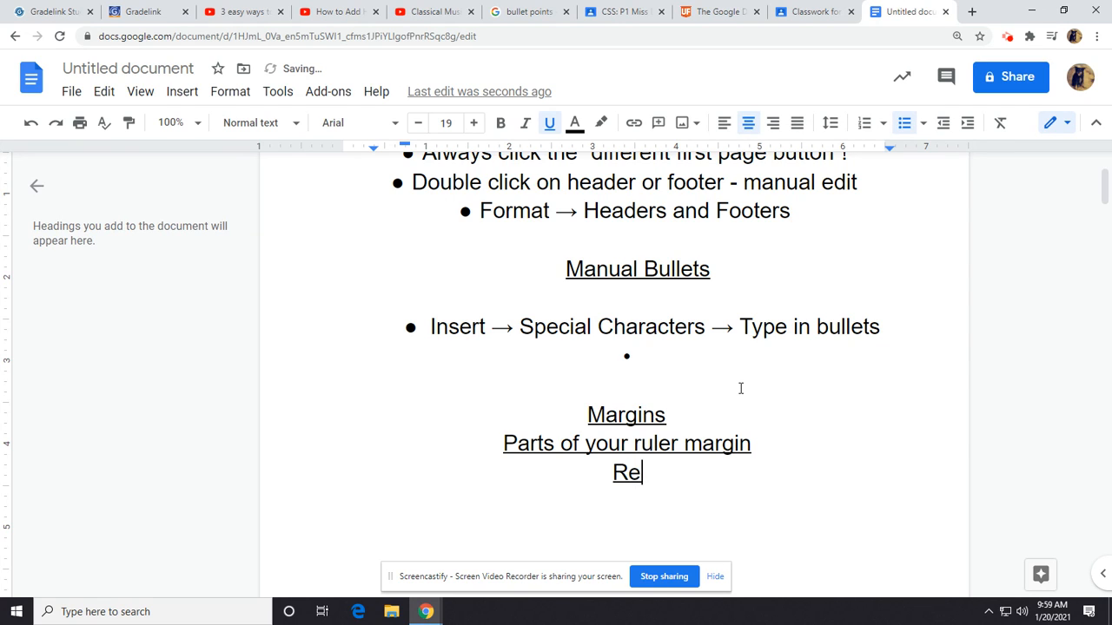
text(ctange-)
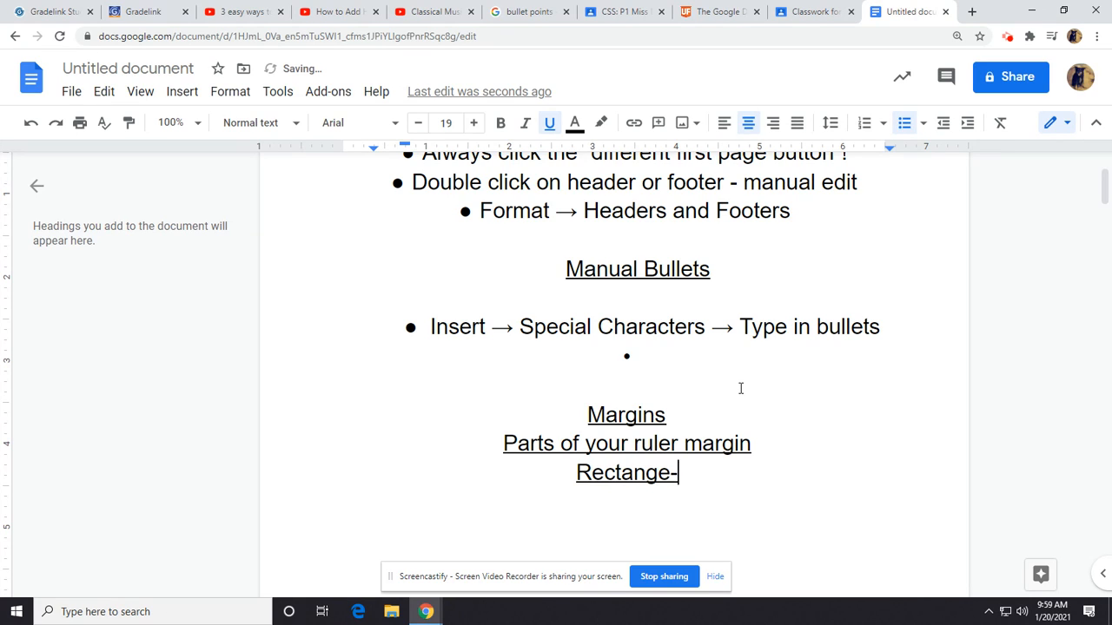
text( first line)
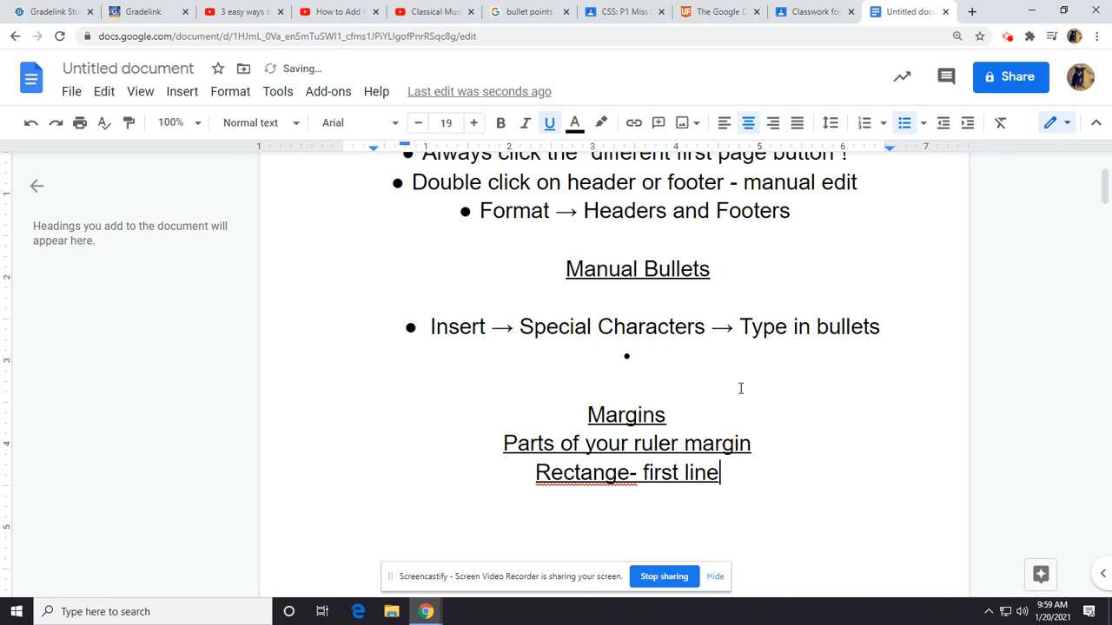
text(, Triangle -)
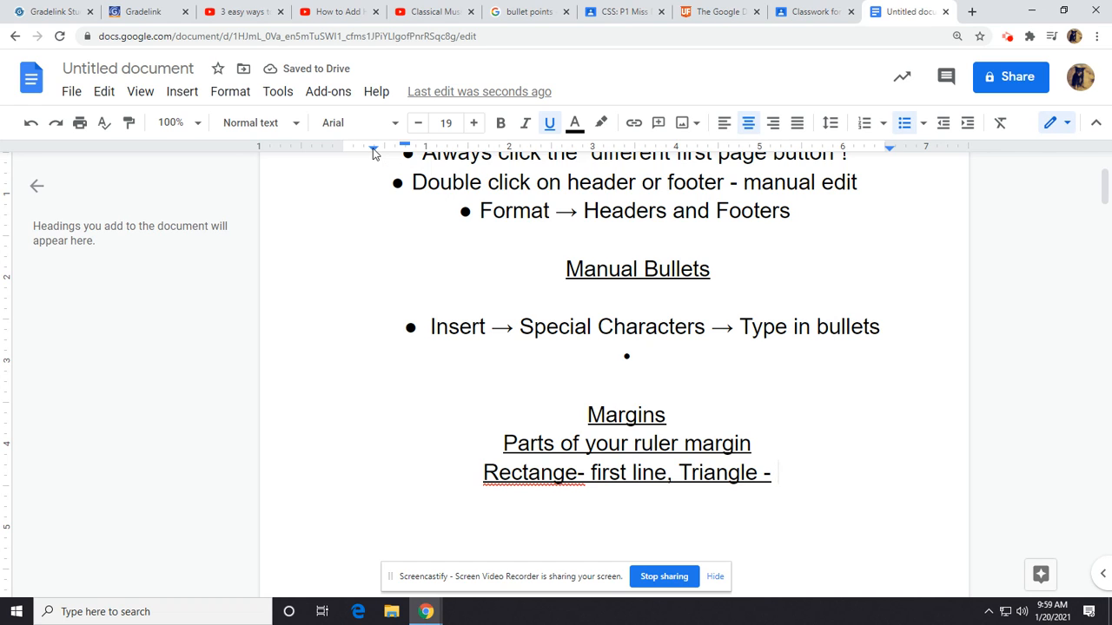
text(Left indent)
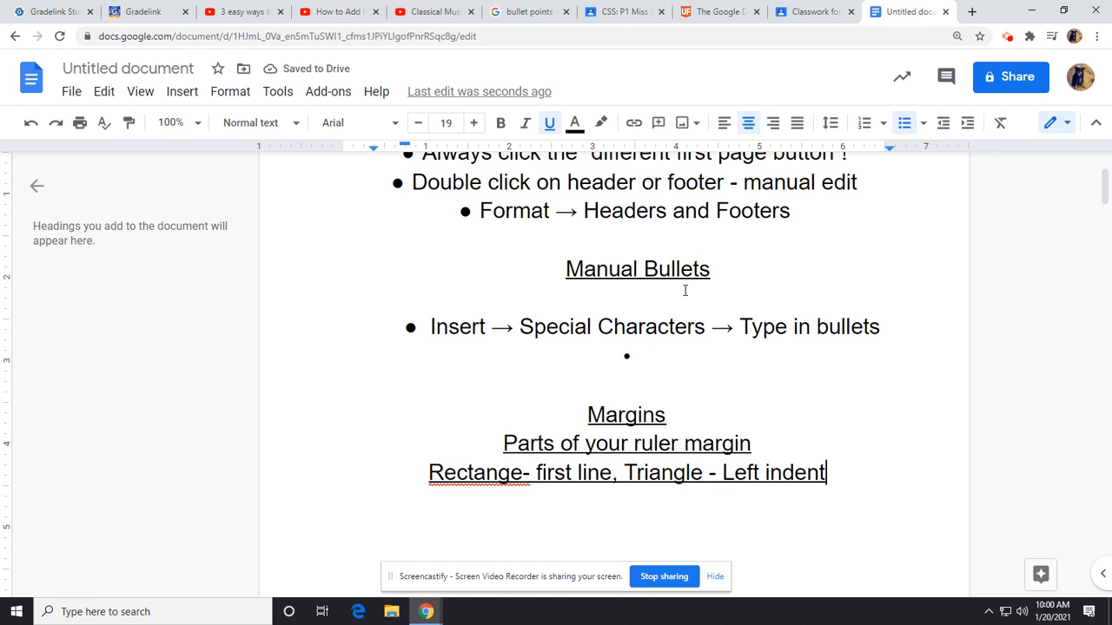
- Correct the misspelled "Rectange-" to "Rectangle-" and replace "Left" with "Right" in the same line
right_click(455, 469)
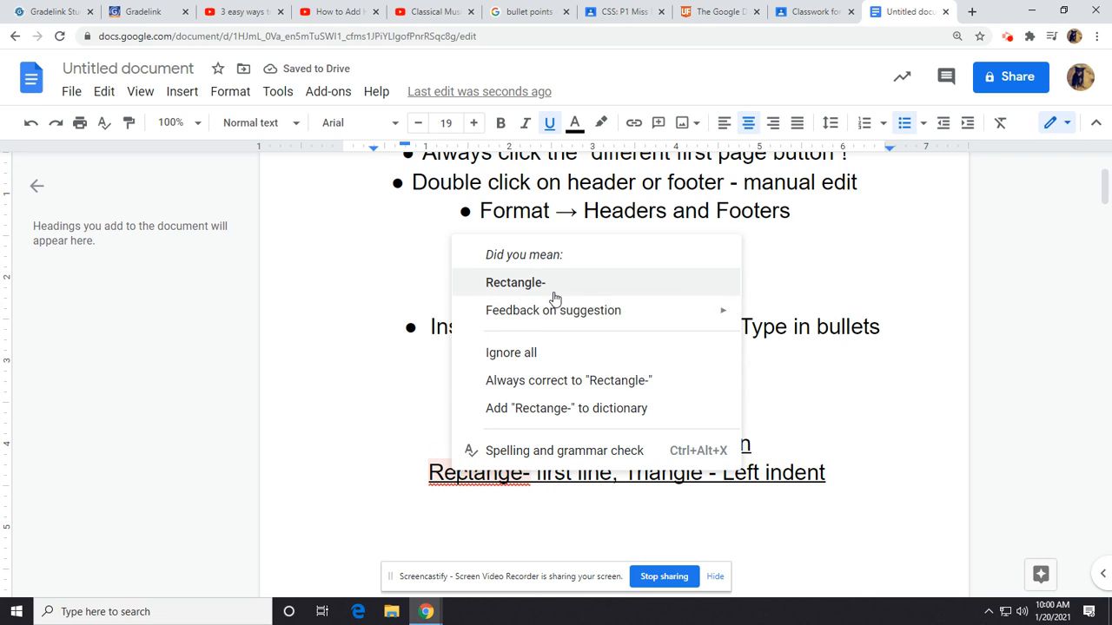
click(553, 295)
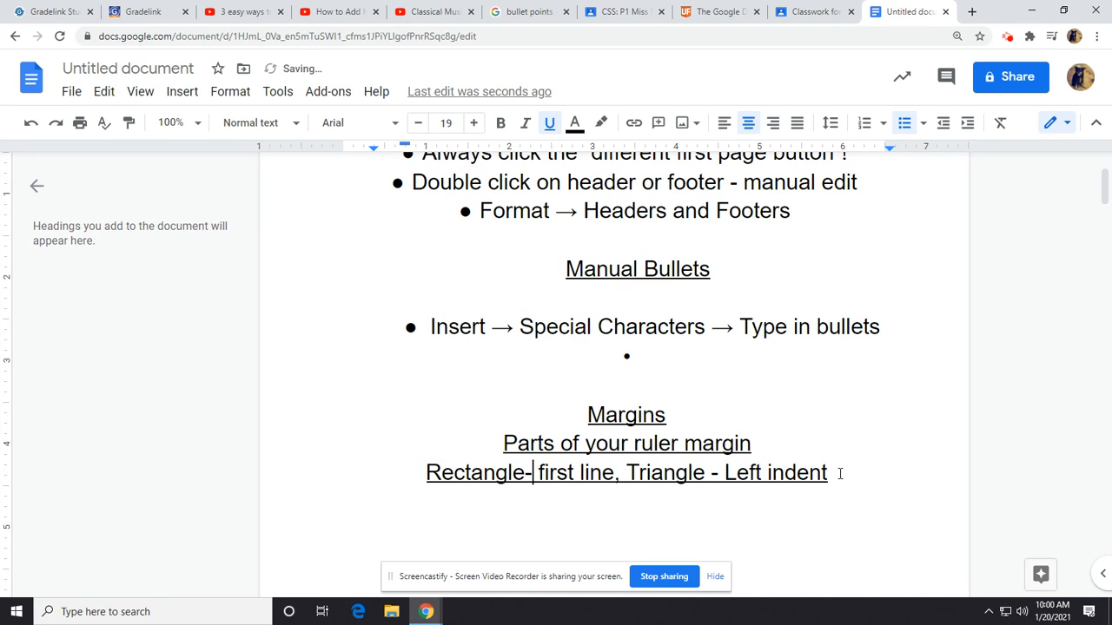
double_click(730, 474)
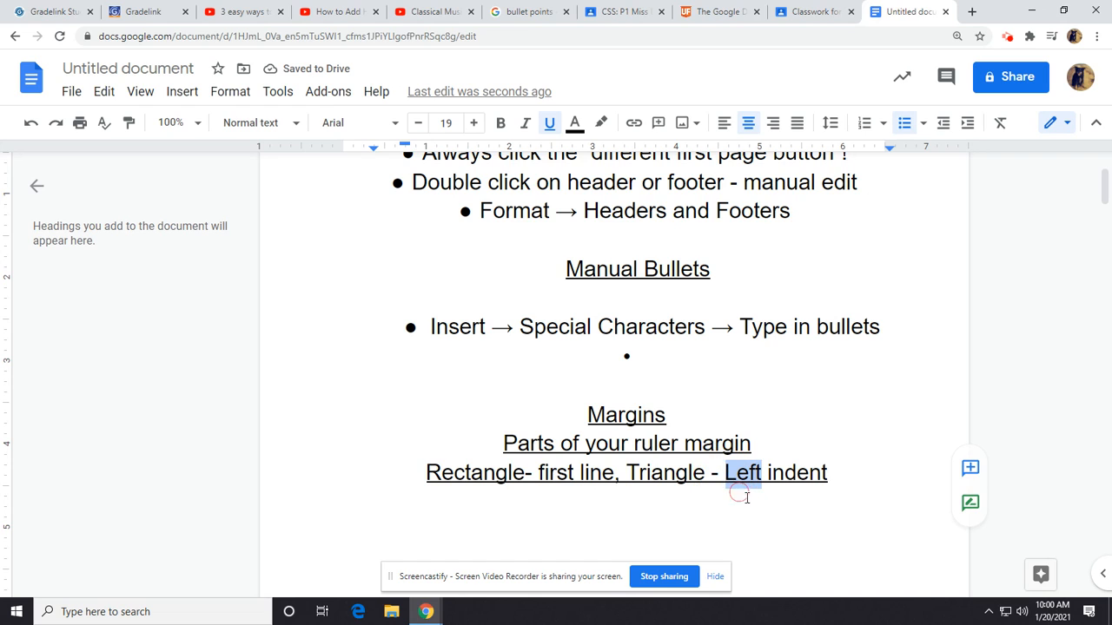
text(Right)
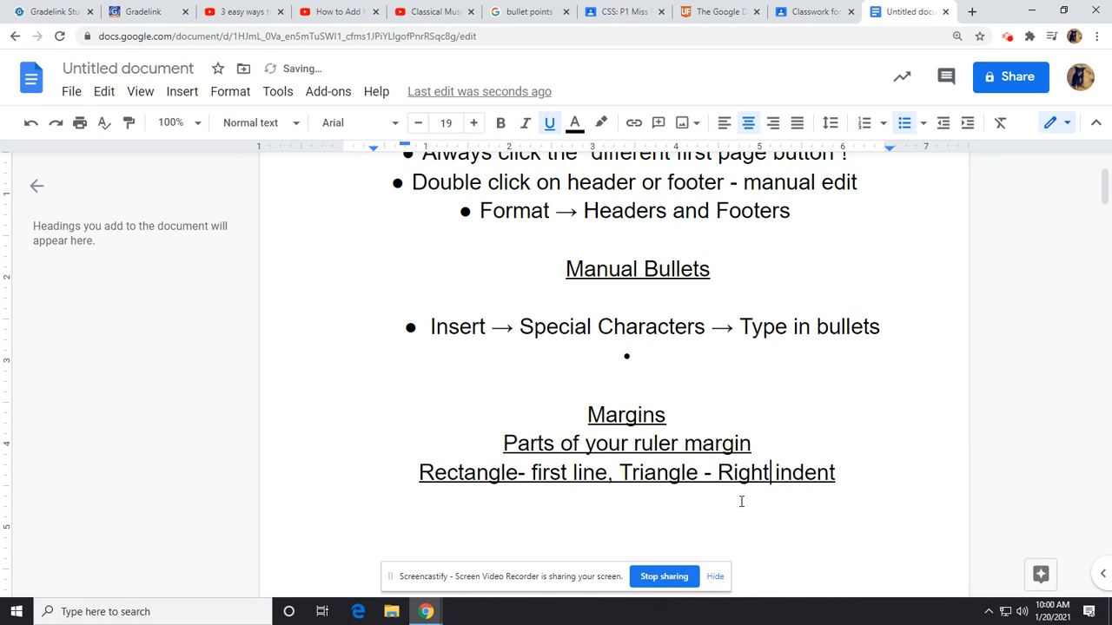
- Remove the underline from the two lines below the "Margins" heading
drag(834, 476, 503, 438)
click(486, 488)
drag(417, 469, 727, 476)
click(504, 443)
drag(504, 443, 857, 477)
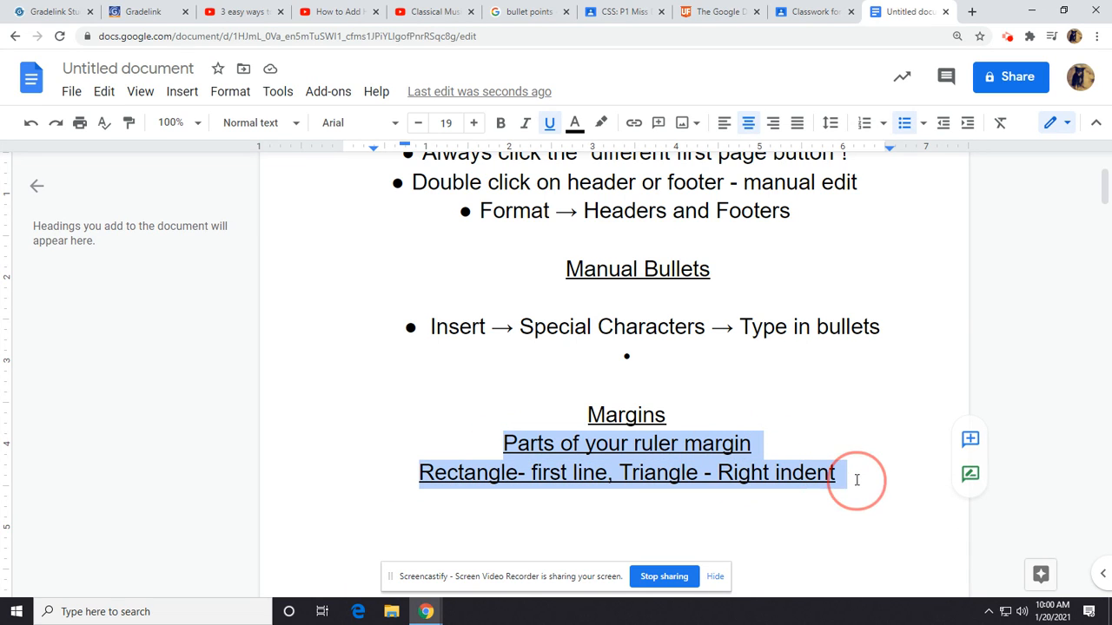
click(549, 123)
click(576, 423)
- Insert a blank line below the "Margins" heading so that "Parts of your ruler margin" starts as a bulleted item
click(504, 443)
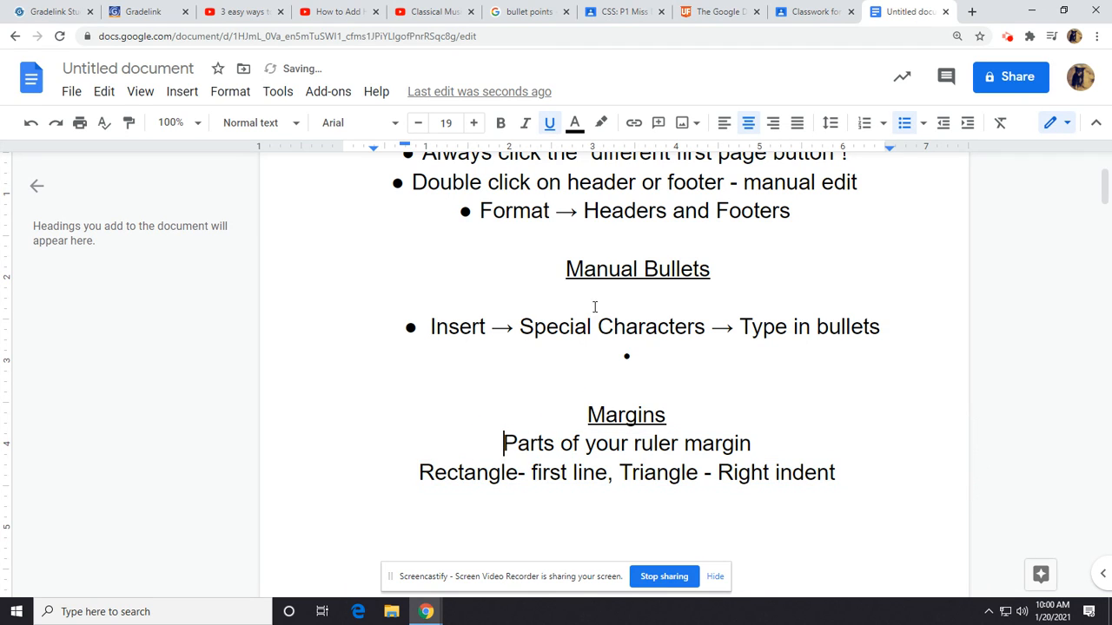
click(912, 126)
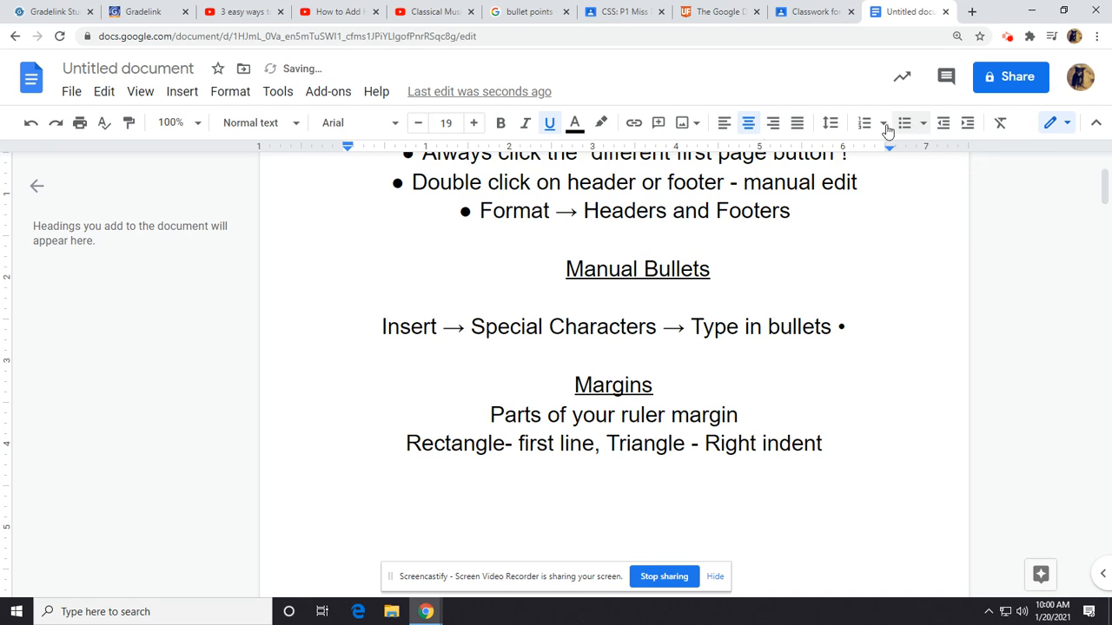
click(30, 123)
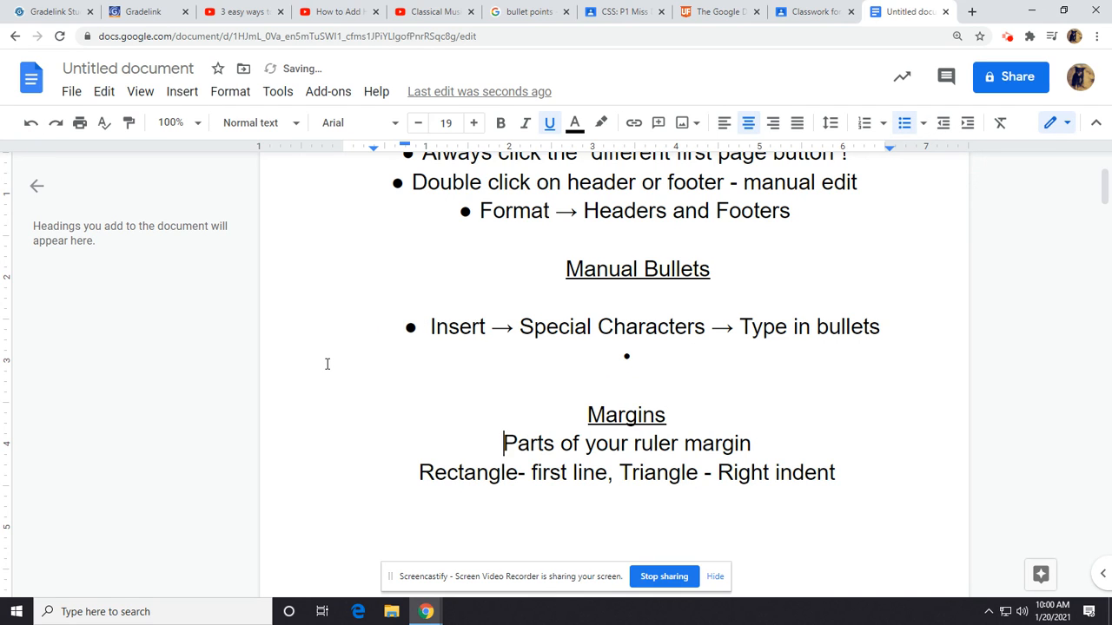
key(Return)
key(Down)
scroll(741, 390, down, 2)
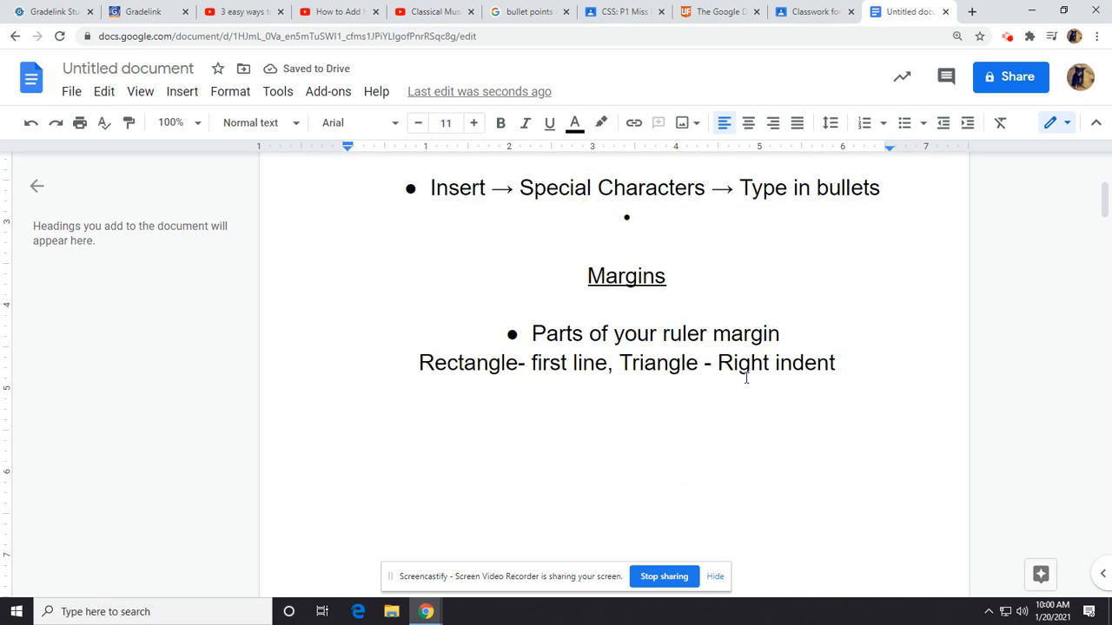
- Add the bullet "File → Page Set up" below the rectangle and triangle line
click(844, 358)
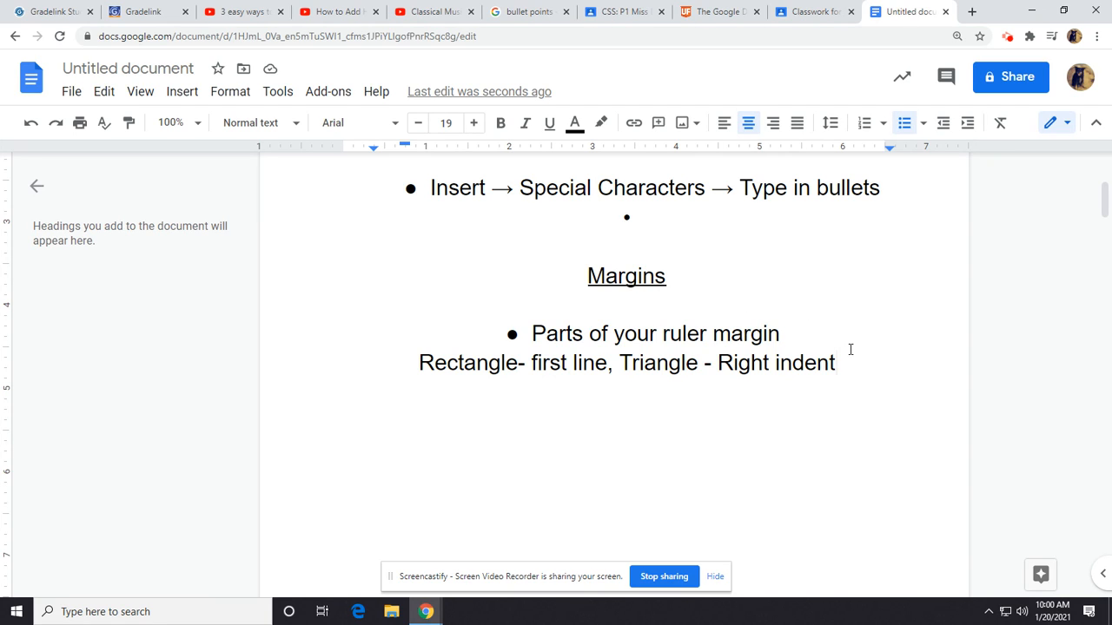
key(Return)
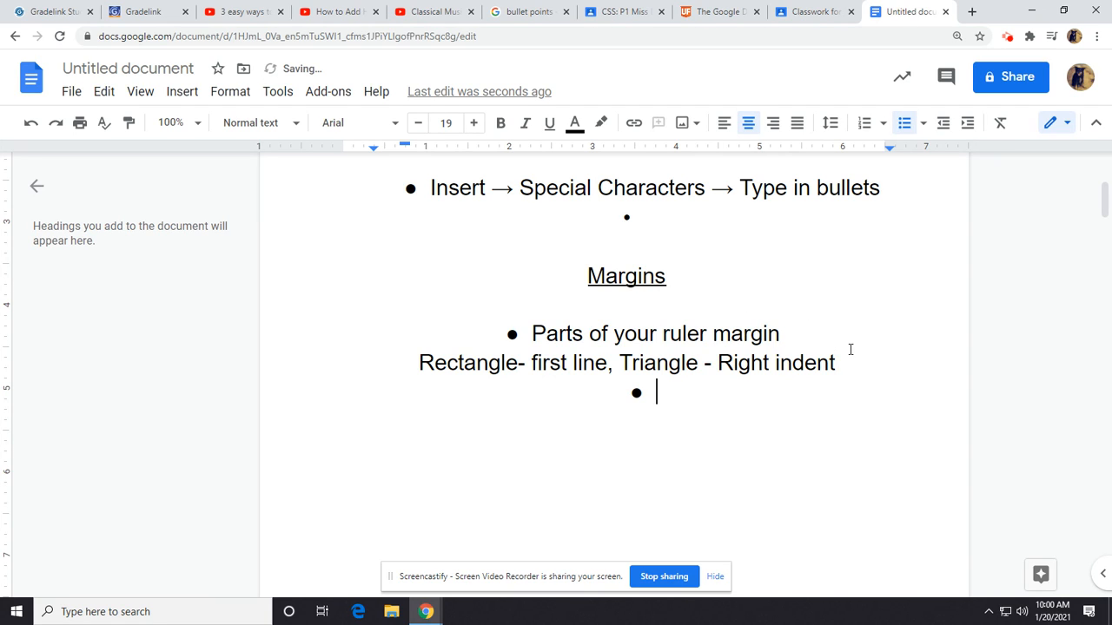
text(File )
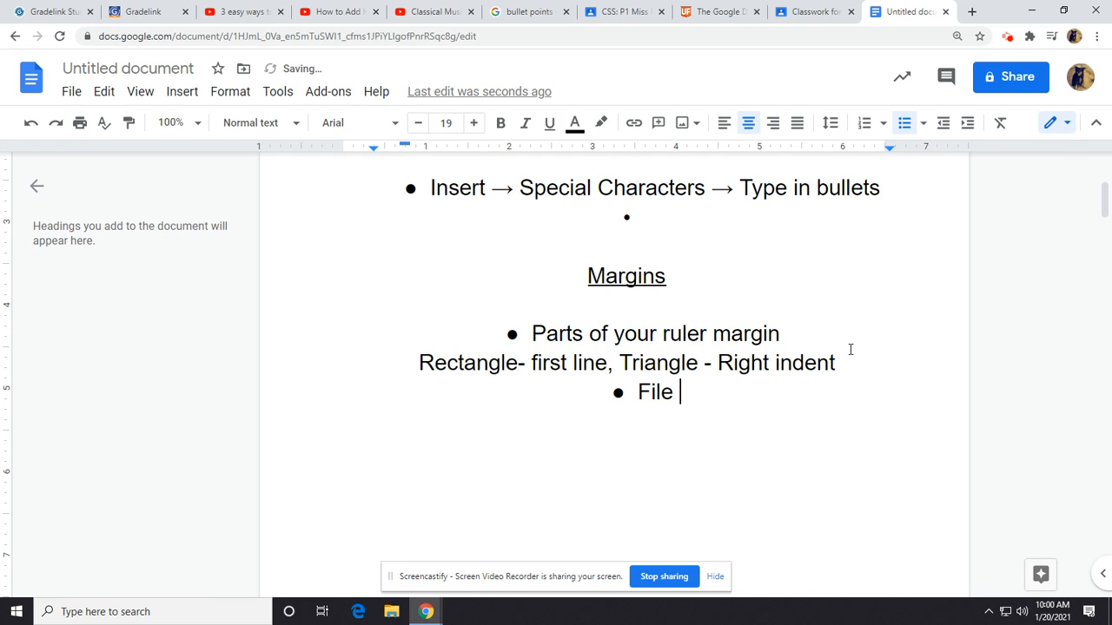
text(--> S)
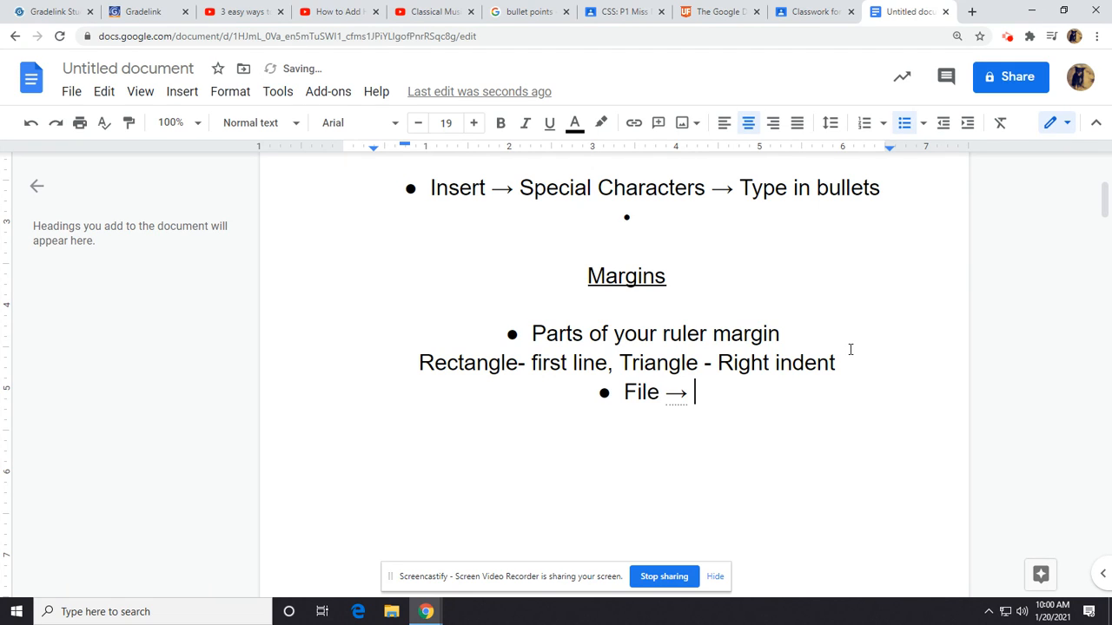
key(BackSpace)
text(Page)
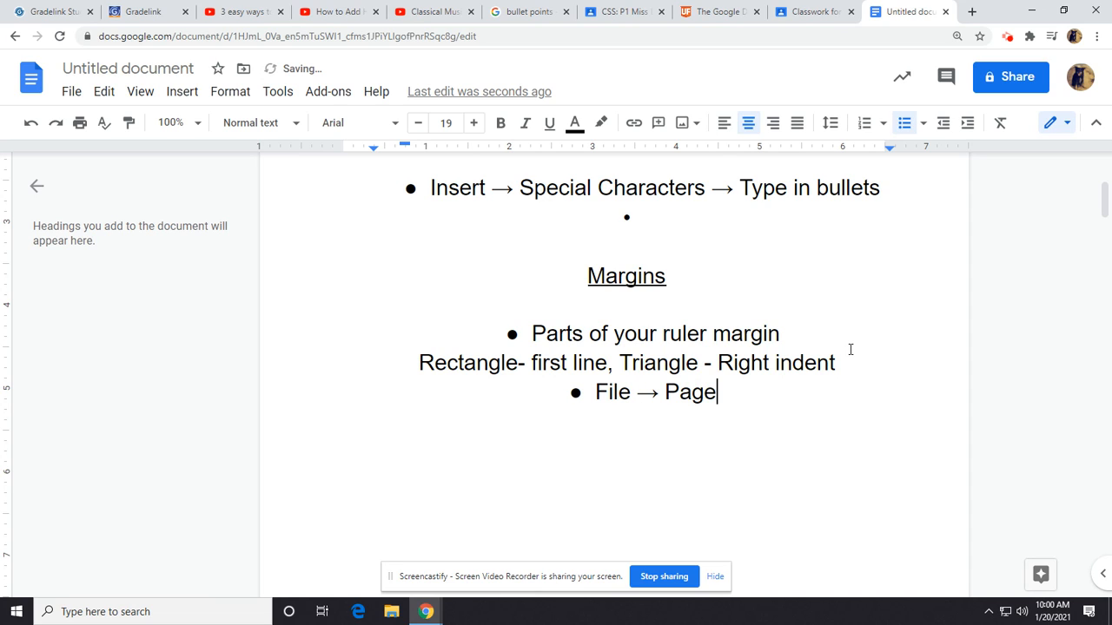
text( Set up)
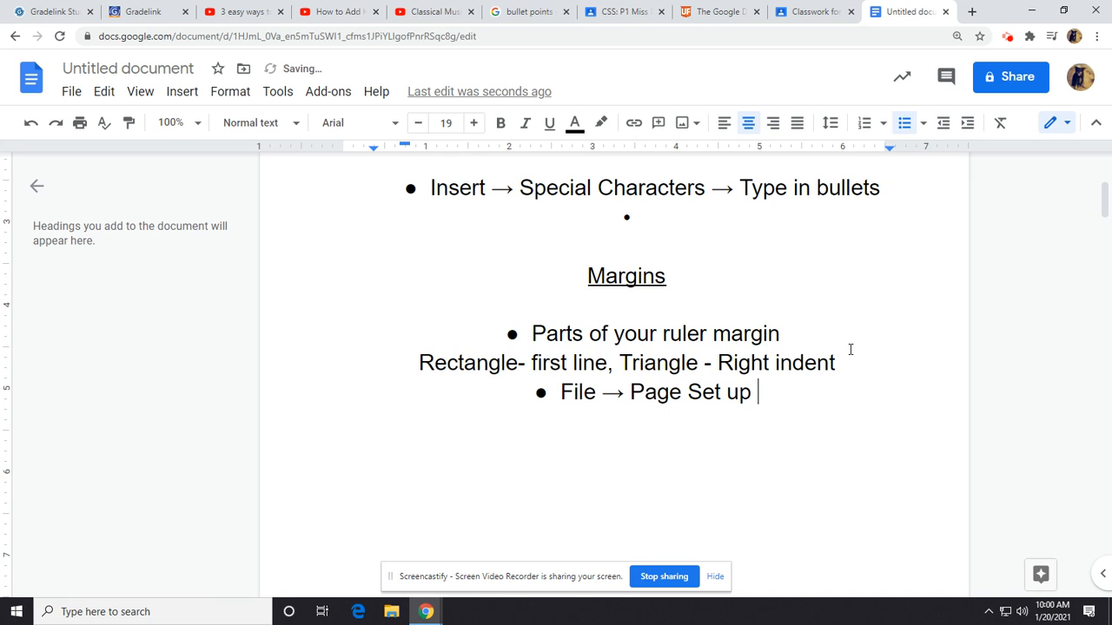
- Open the page setup settings and enter a top margin of 2 inches
click(71, 91)
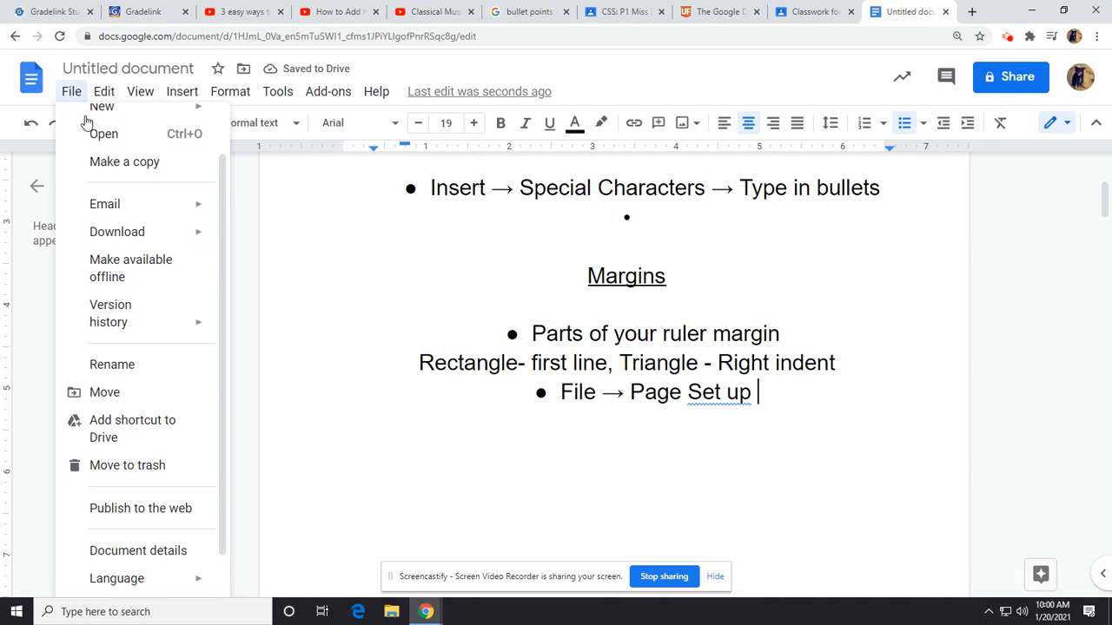
click(116, 550)
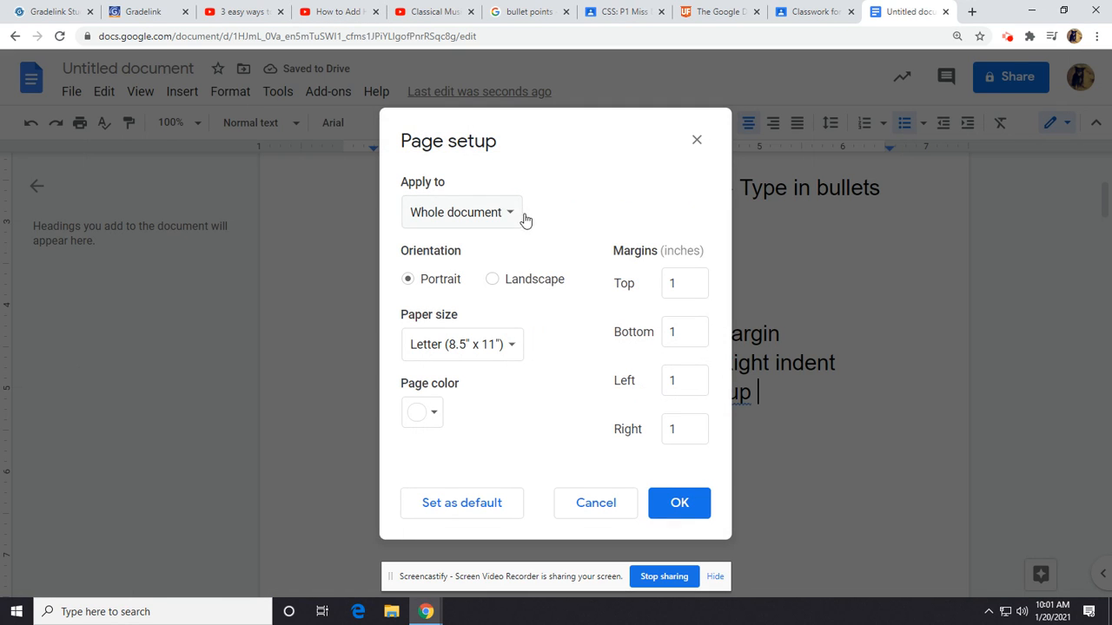
click(685, 285)
click(694, 330)
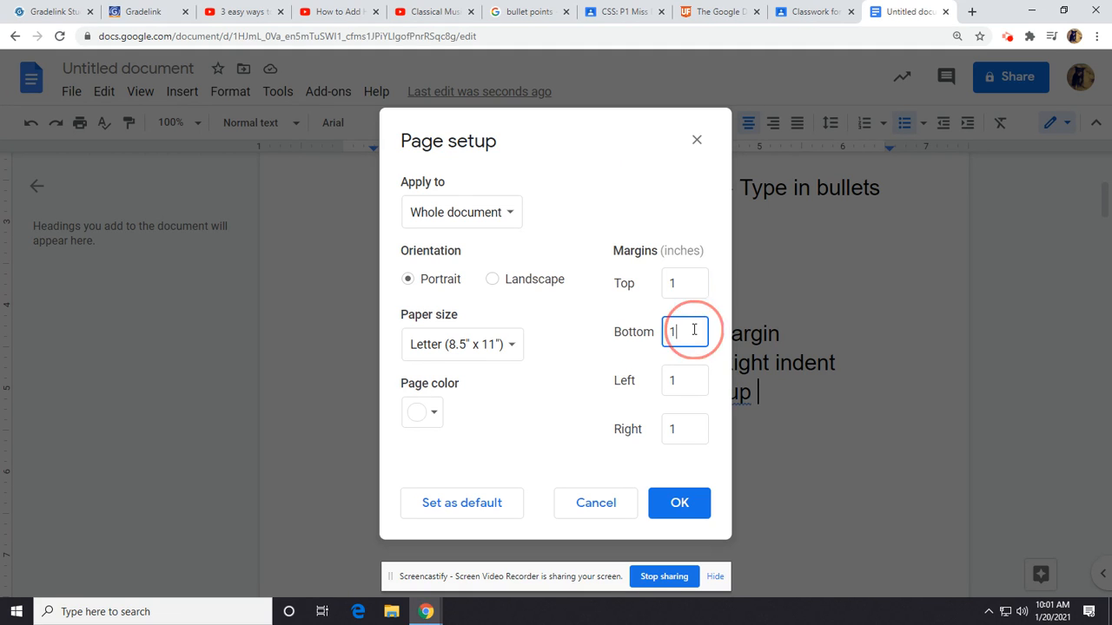
click(686, 276)
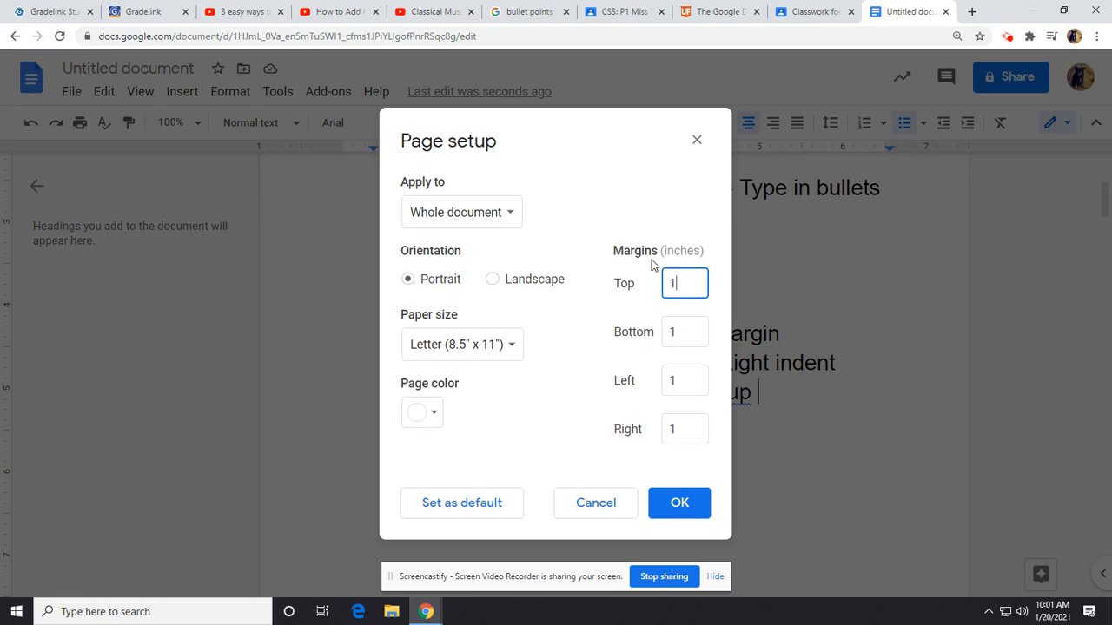
click(628, 287)
text(2)
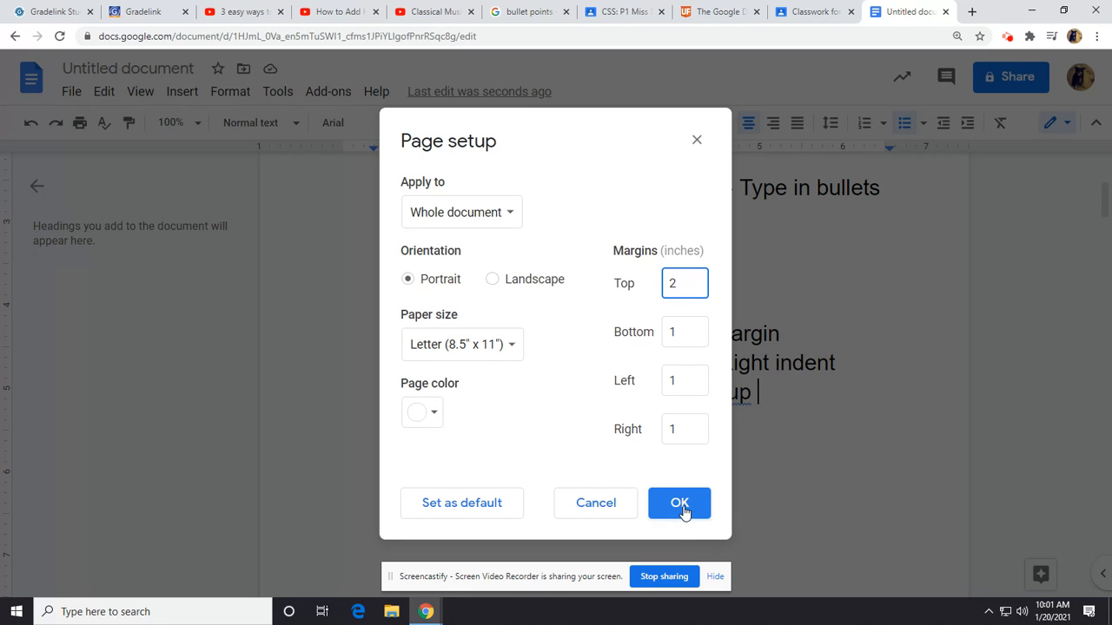
- Look through the page setup's "Apply to" options and page color palette without choosing anything
click(485, 222)
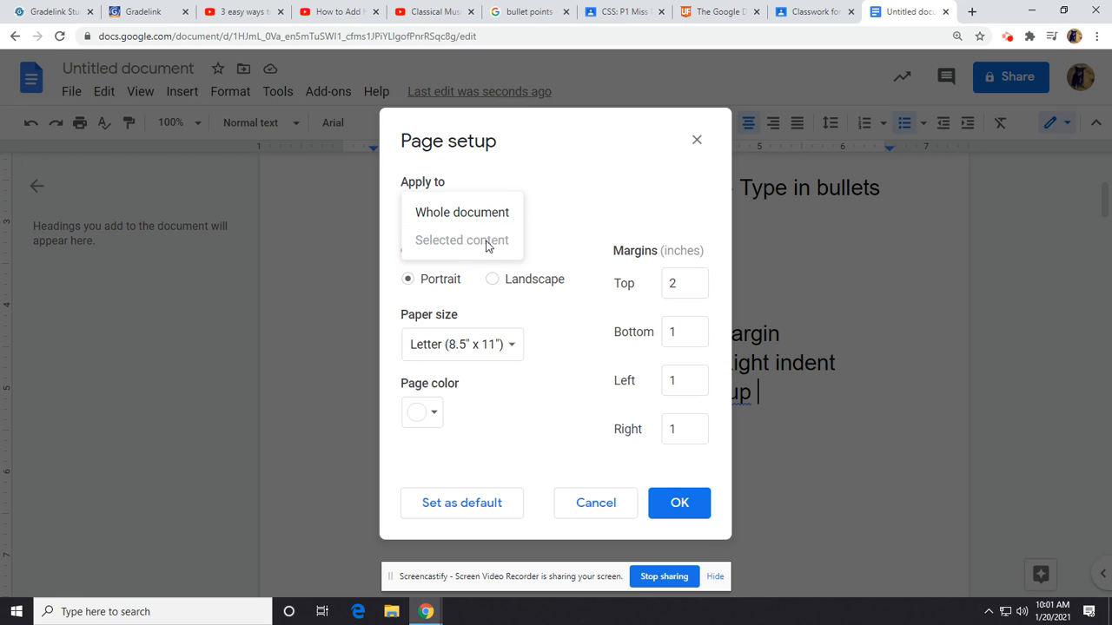
click(544, 224)
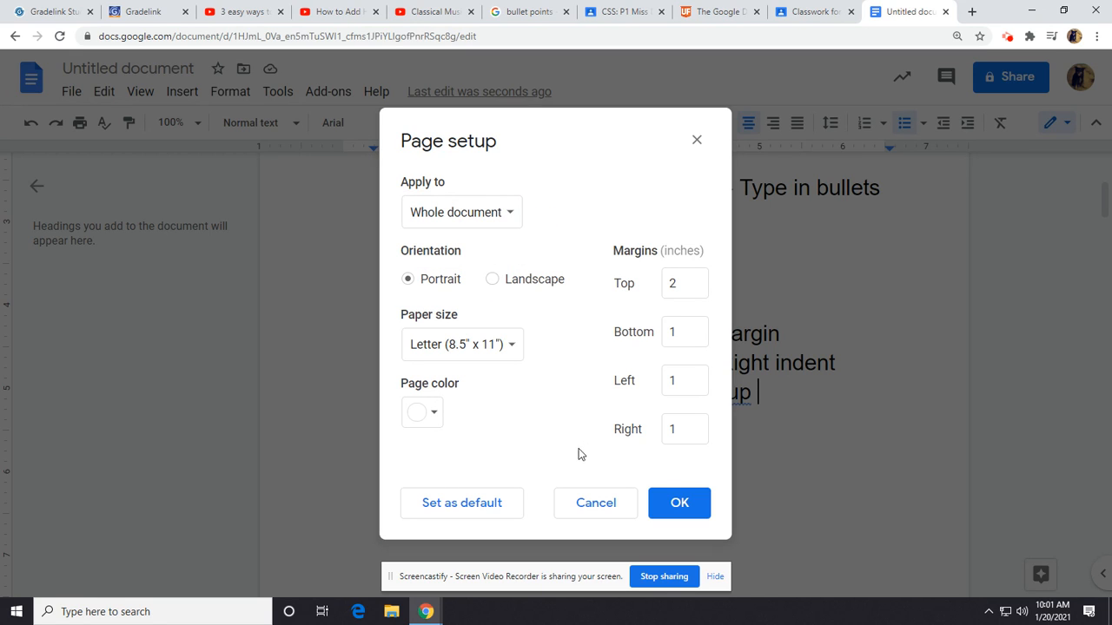
click(426, 417)
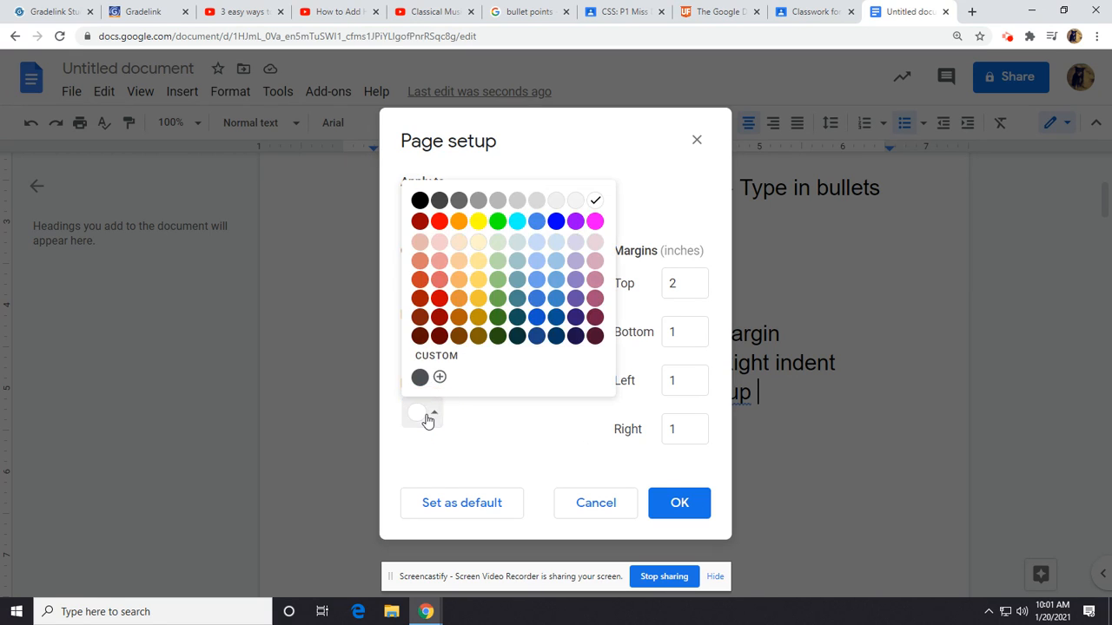
click(494, 424)
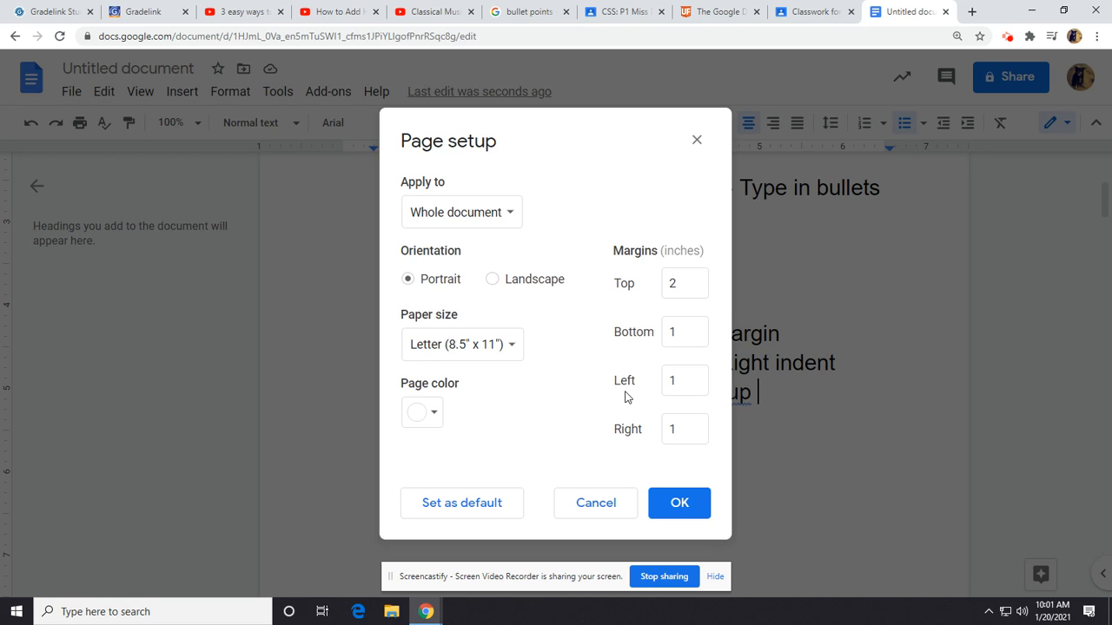
- Apply the 2-inch top margin to the whole document and undo that margin change
double_click(681, 283)
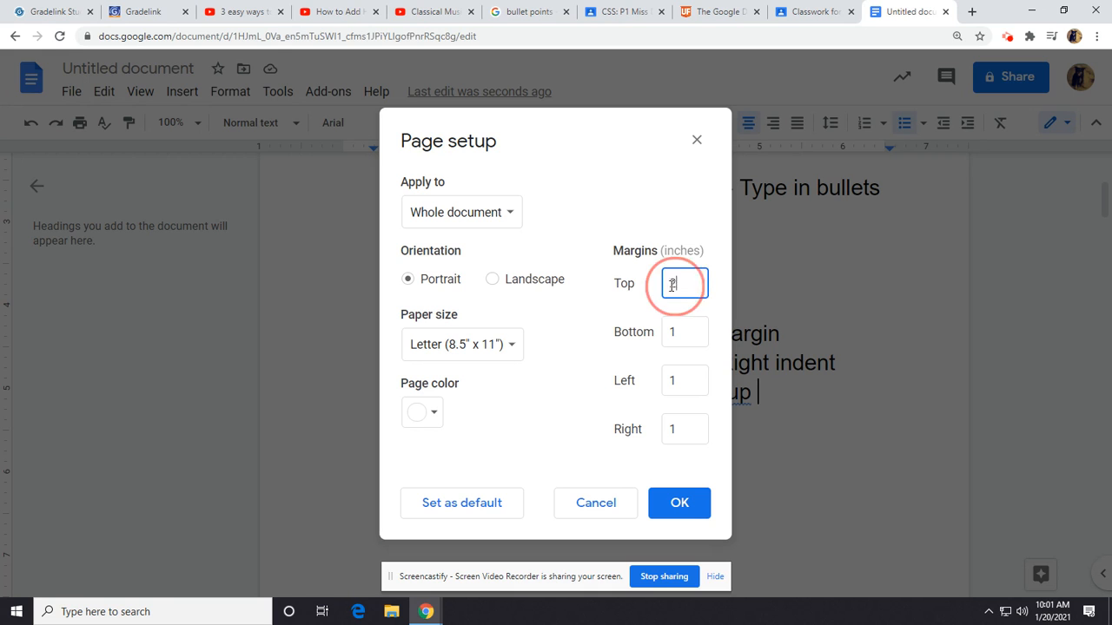
click(679, 504)
scroll(883, 472, up, 3)
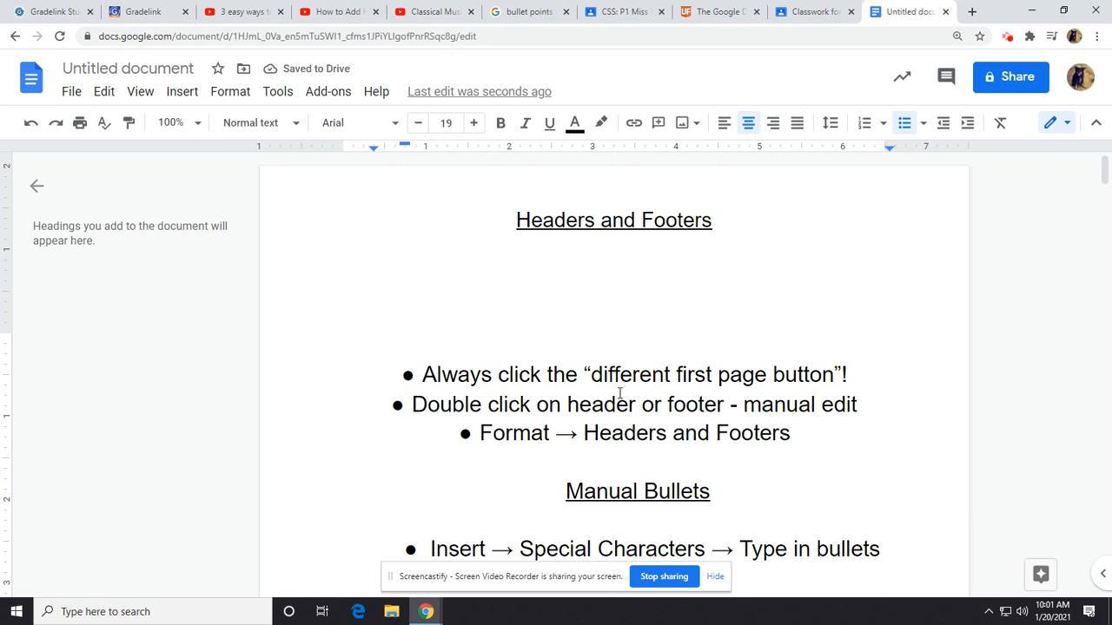
click(29, 125)
scroll(575, 366, up, 3)
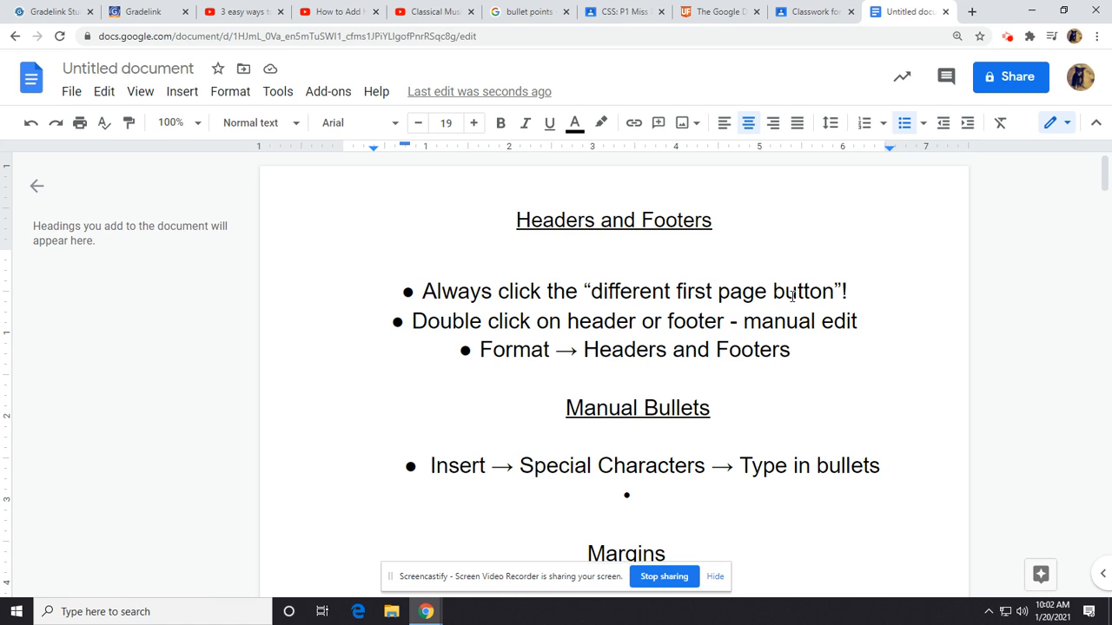
- Highlight the "File → Page Set up" bullet text under "Margins" in yellow
scroll(792, 295, down, 3)
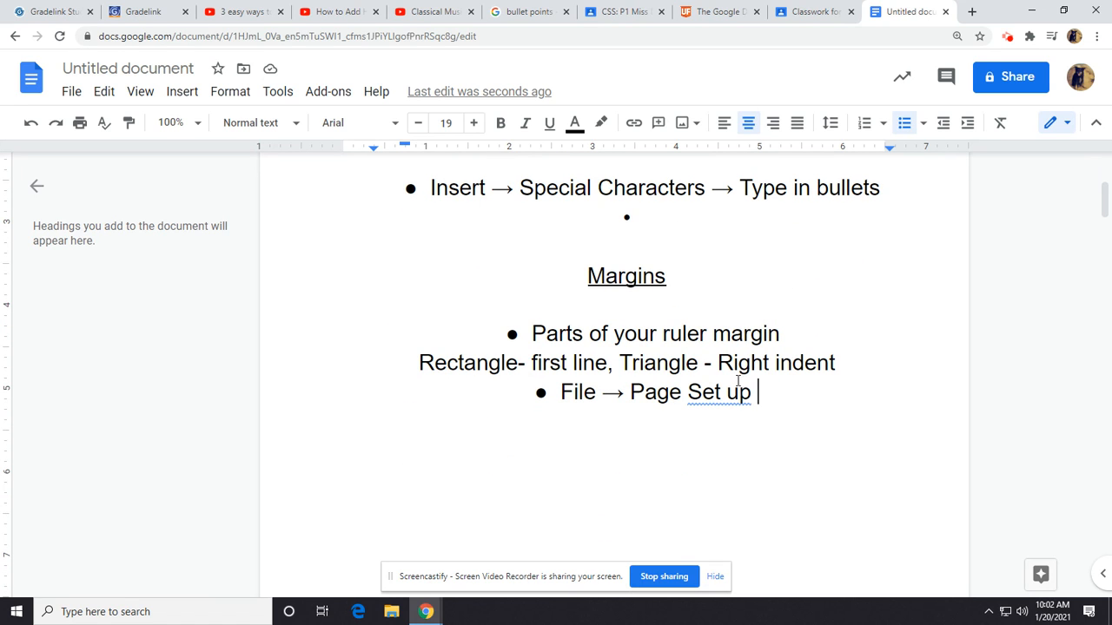
drag(752, 392, 560, 392)
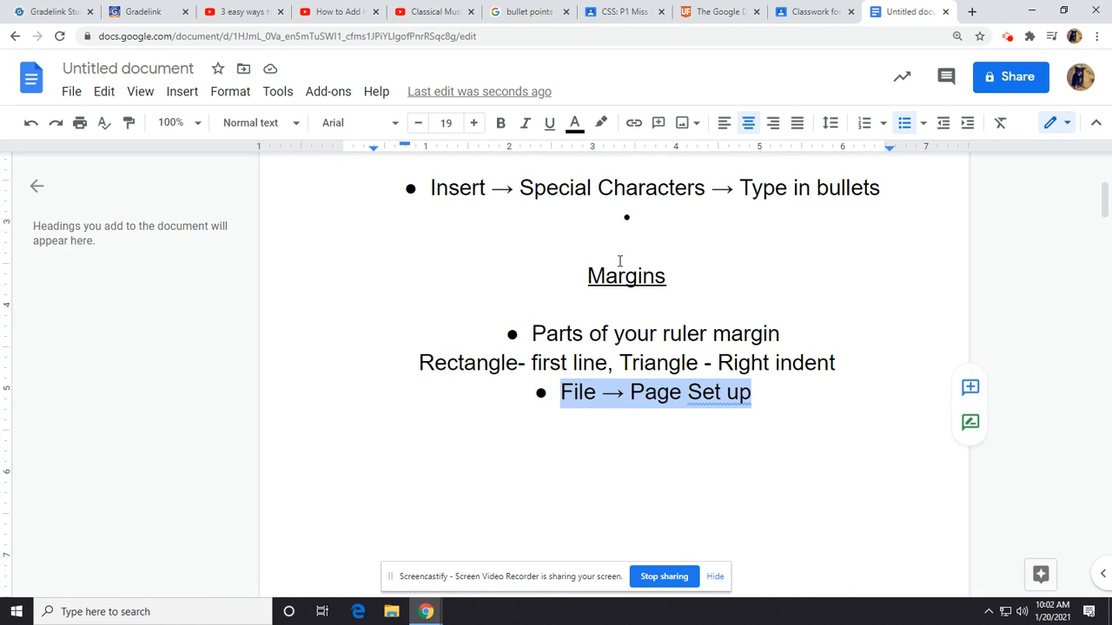
click(600, 122)
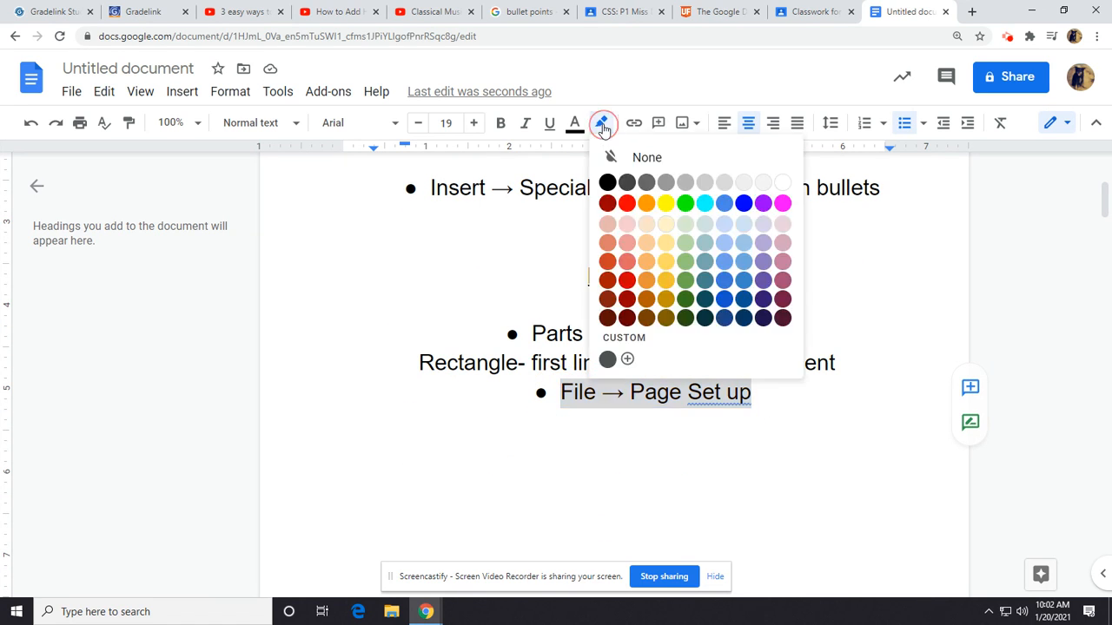
click(666, 204)
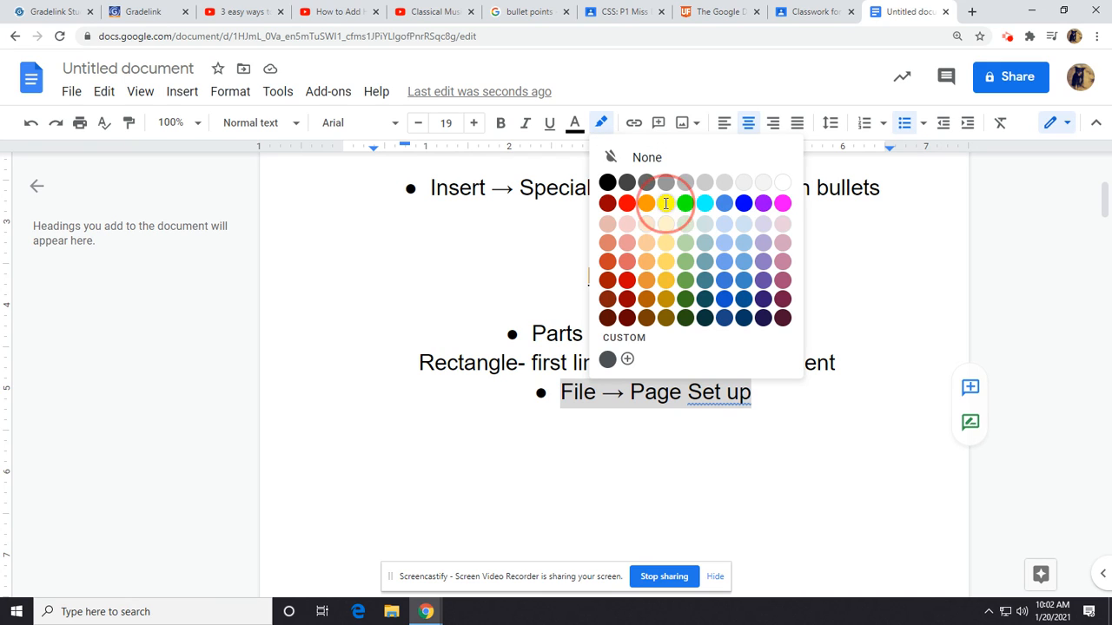
click(782, 395)
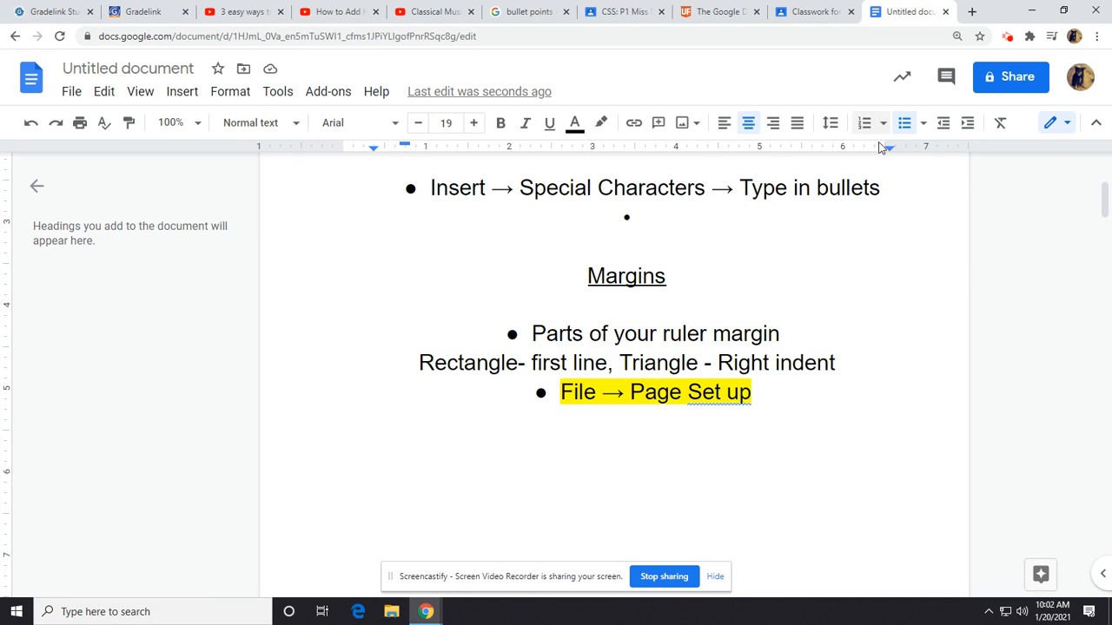
- Open the first page header for editing with the cursor in front of "Headers and Footers"
scroll(638, 383, up, 1)
scroll(638, 383, up, 3)
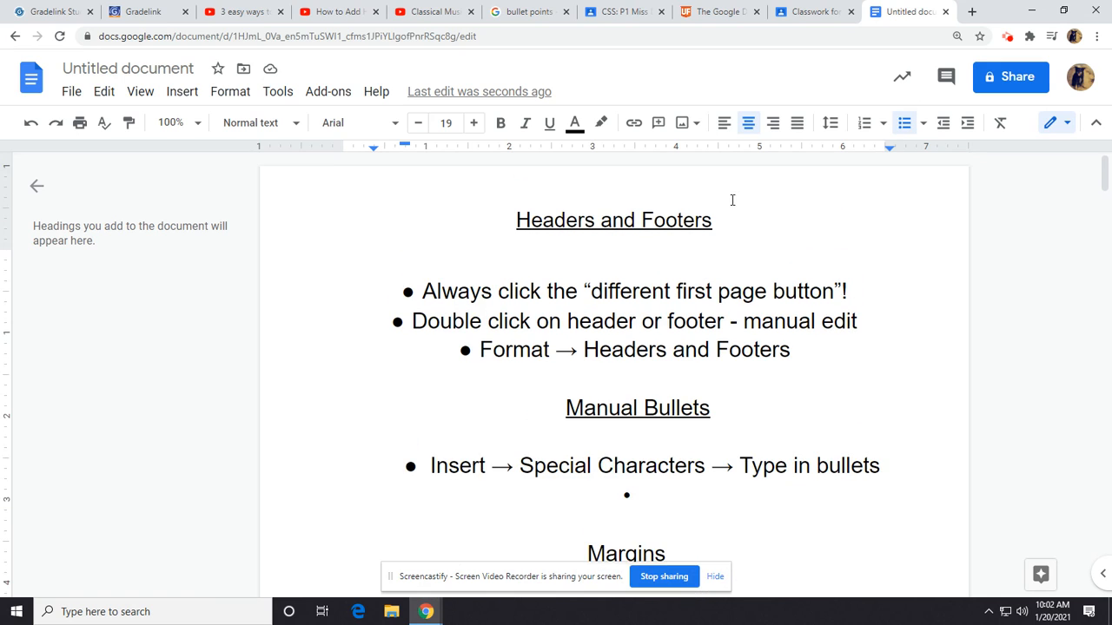
click(477, 212)
click(496, 212)
double_click(516, 219)
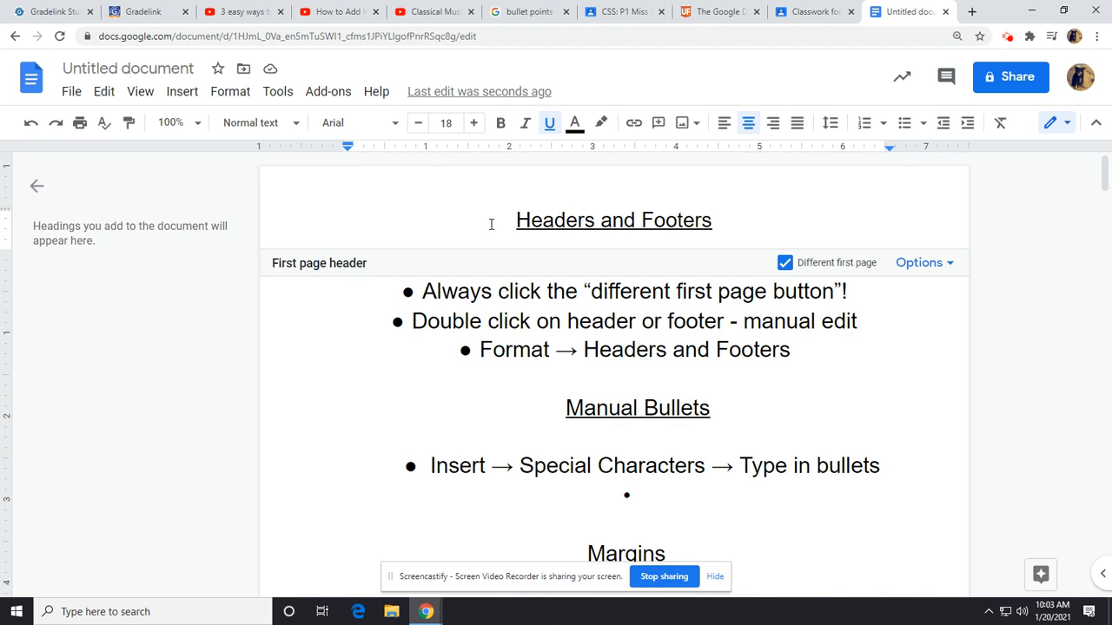
- Insert the Adrenaline Sports logo into the header from its folder inside Logos in Google Drive
click(183, 93)
mouse_move(220, 127)
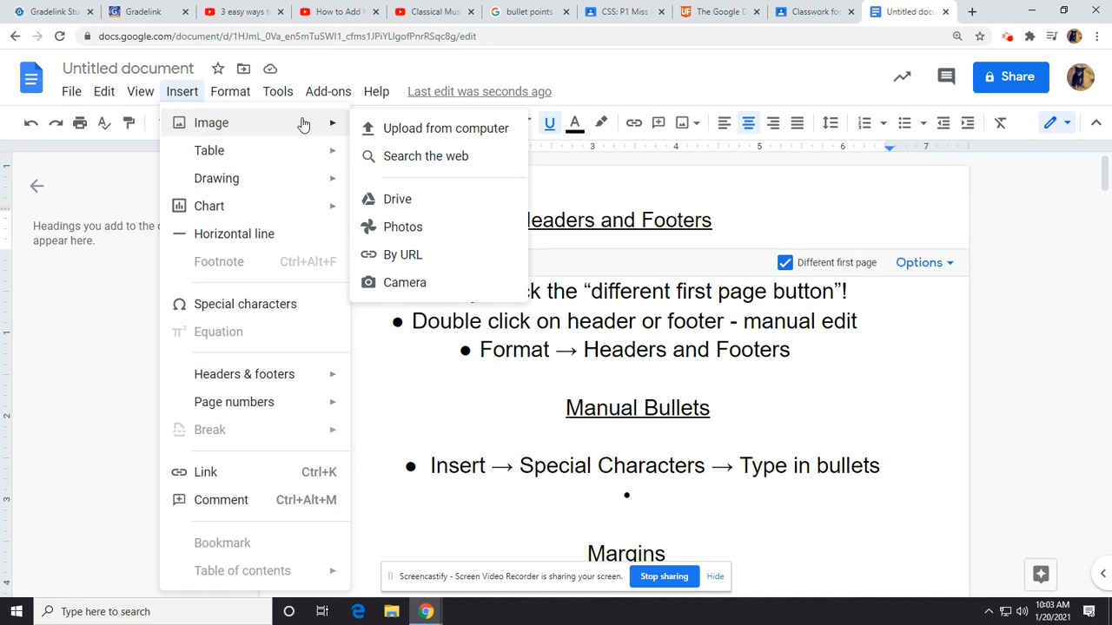
click(399, 202)
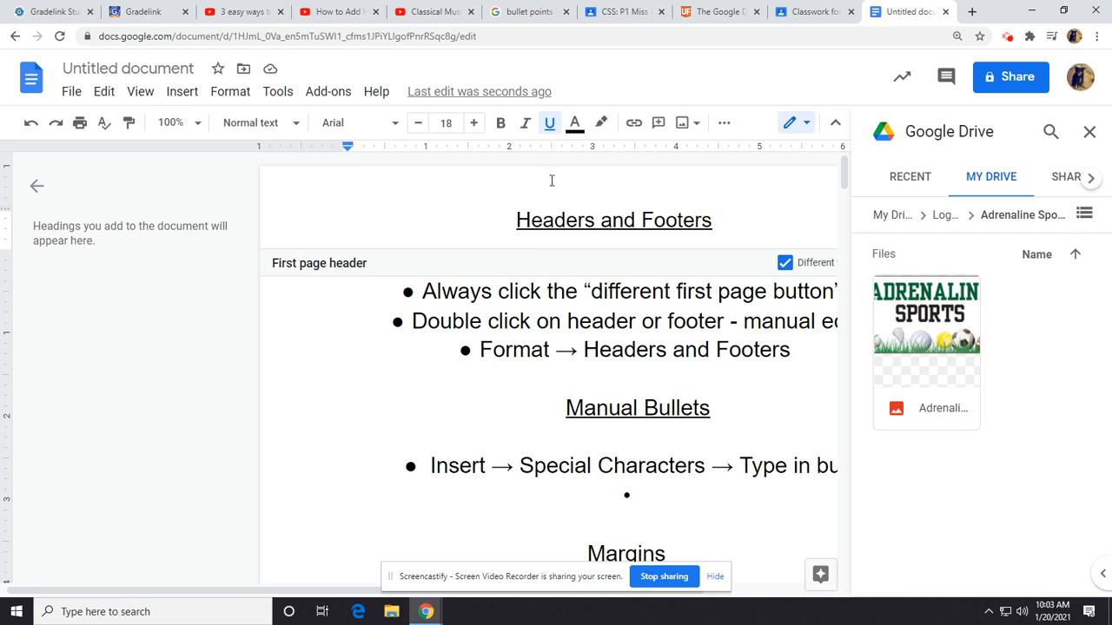
click(947, 217)
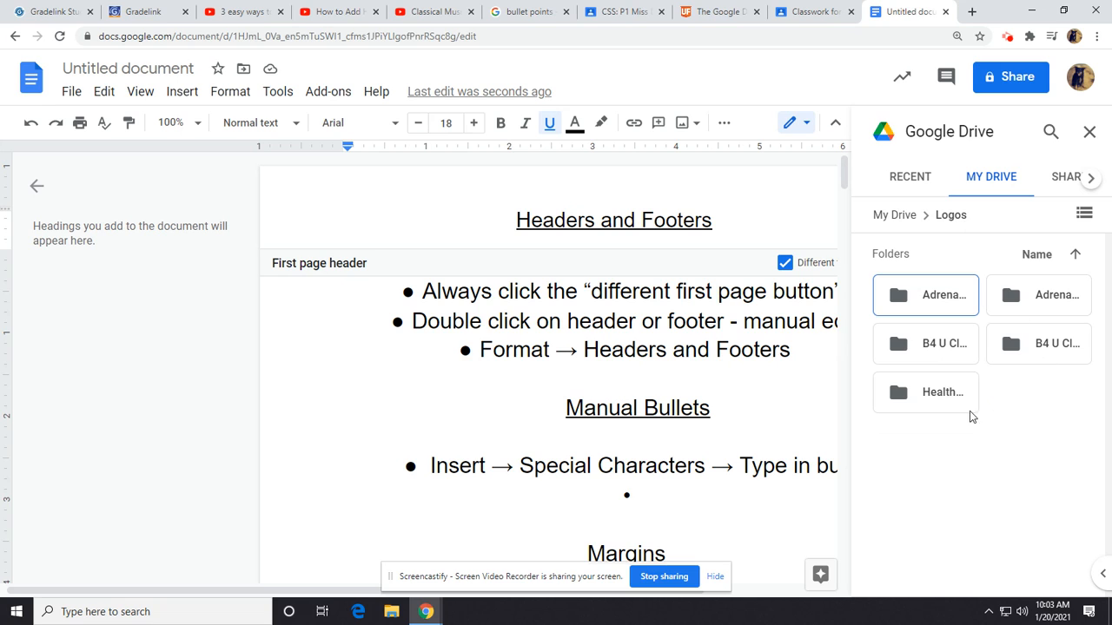
click(942, 294)
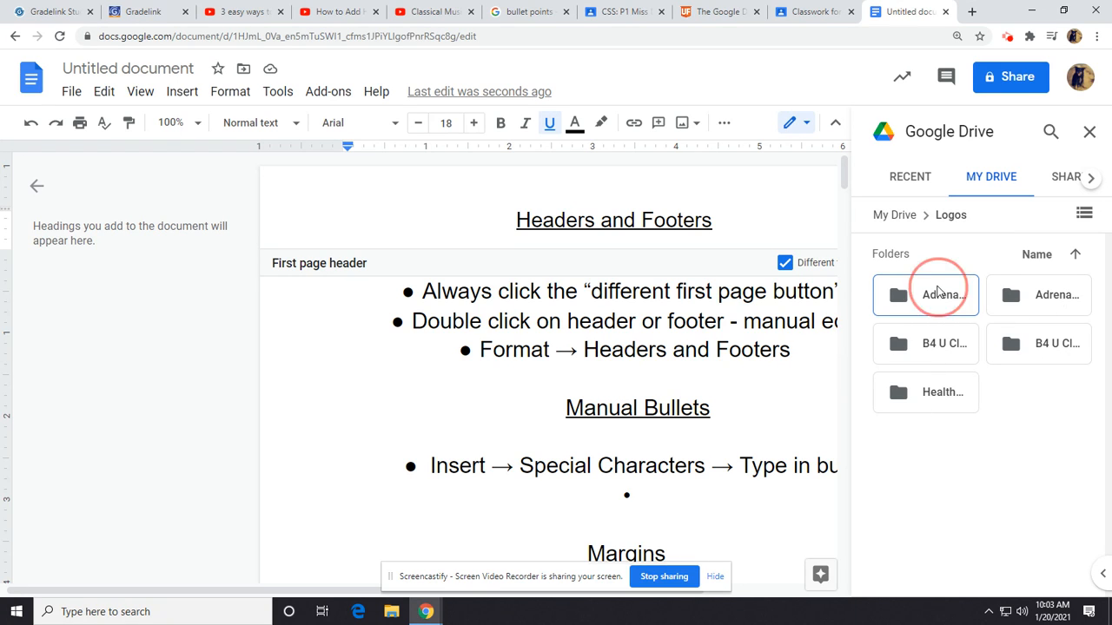
double_click(949, 341)
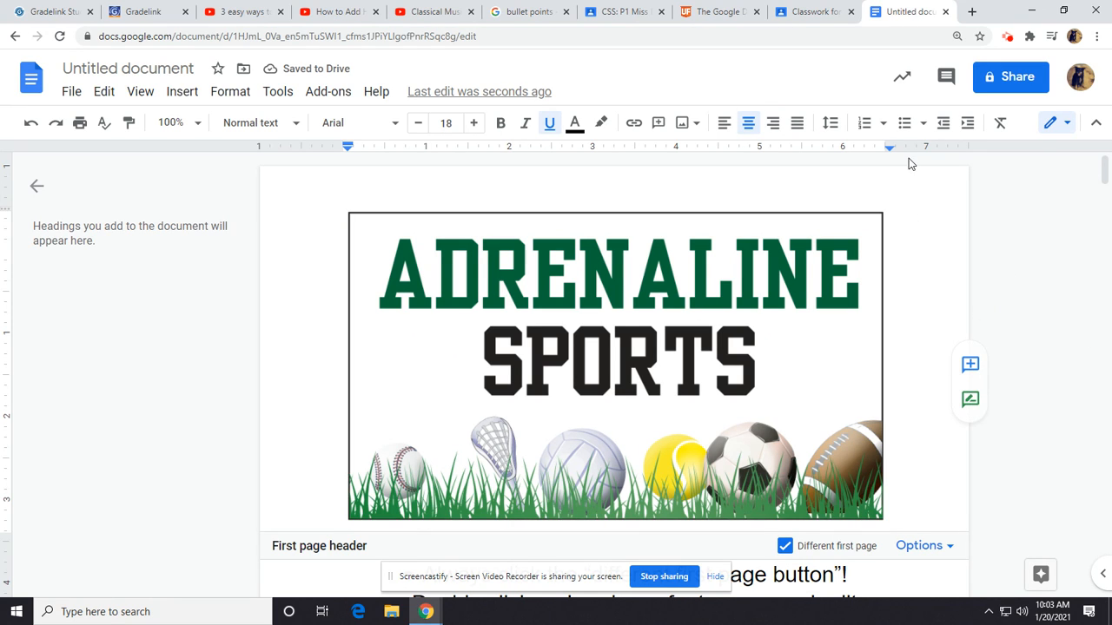
scroll(930, 252, down, 2)
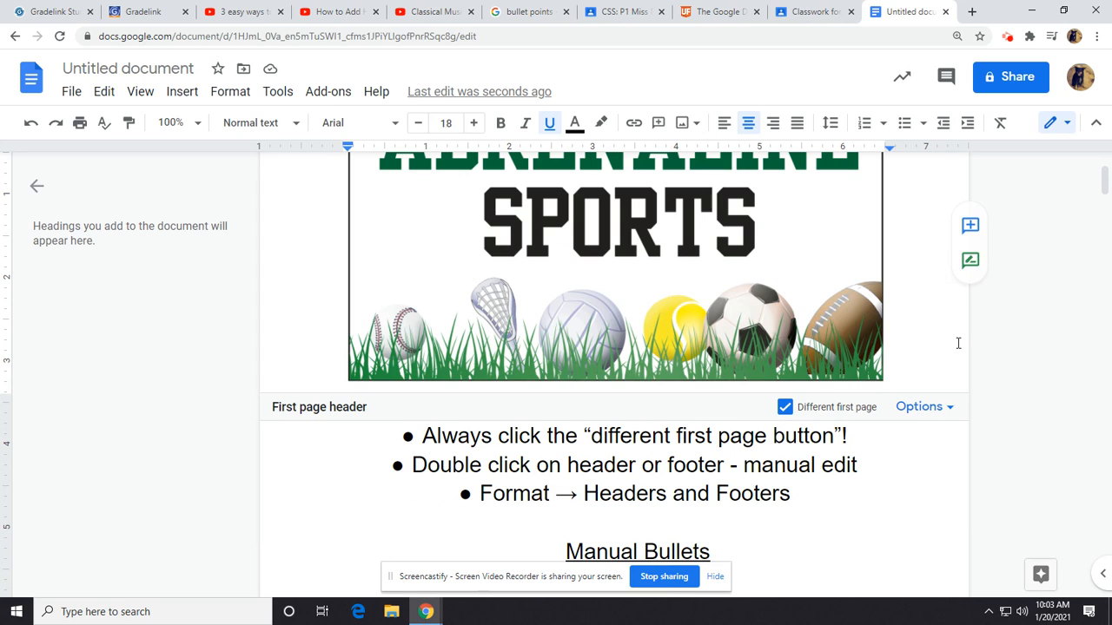
scroll(913, 335, up, 2)
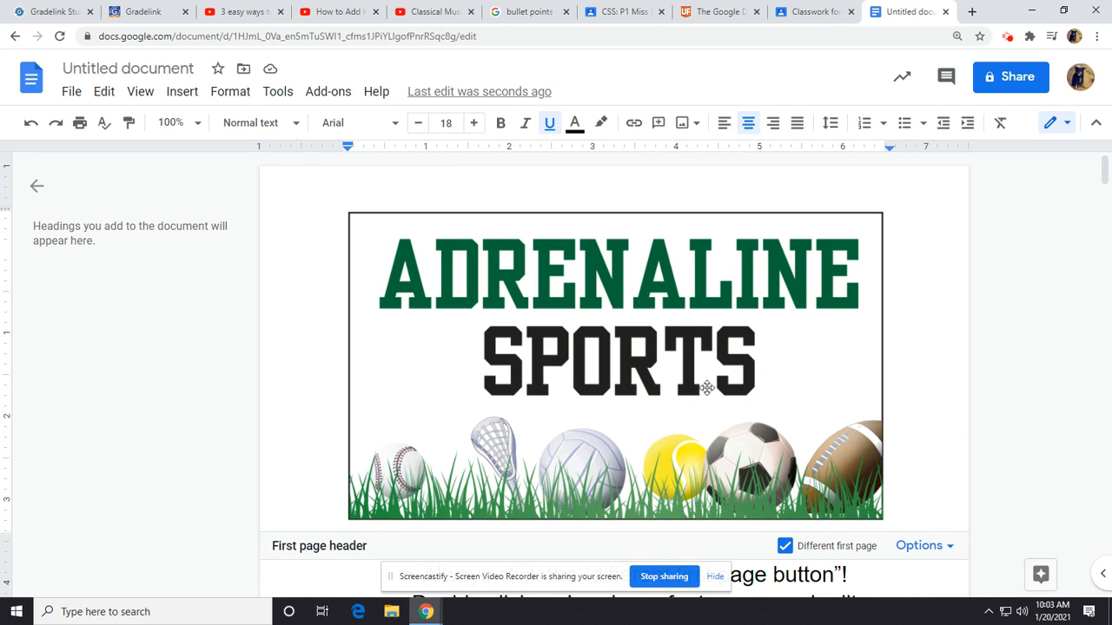
- Look through the logo's image replacement sources and its Size & Rotation options without changing anything
click(742, 287)
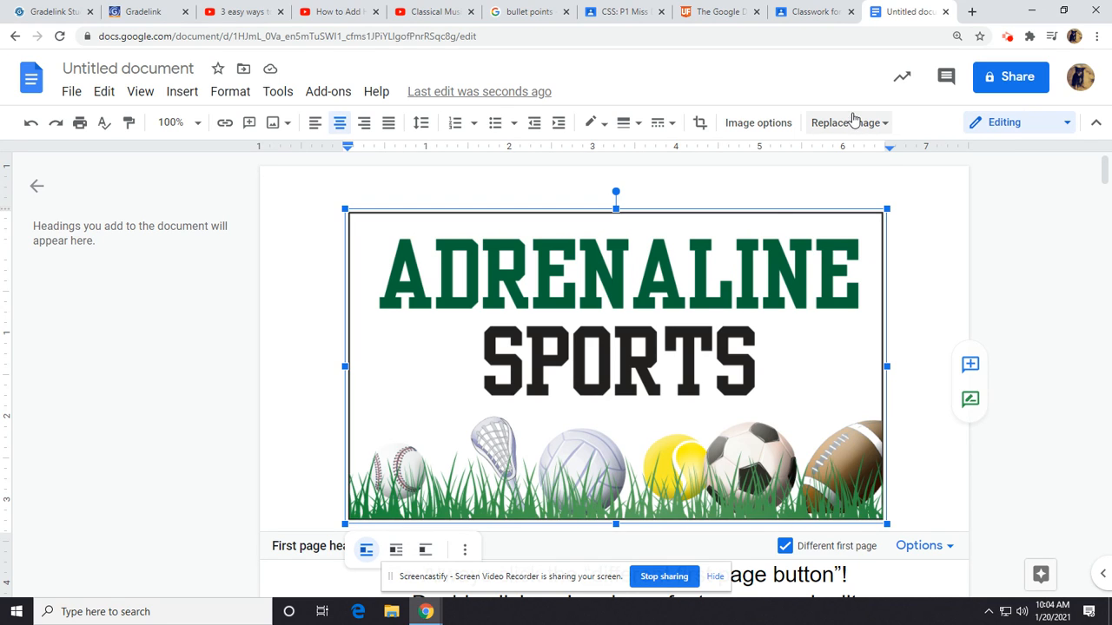
click(878, 126)
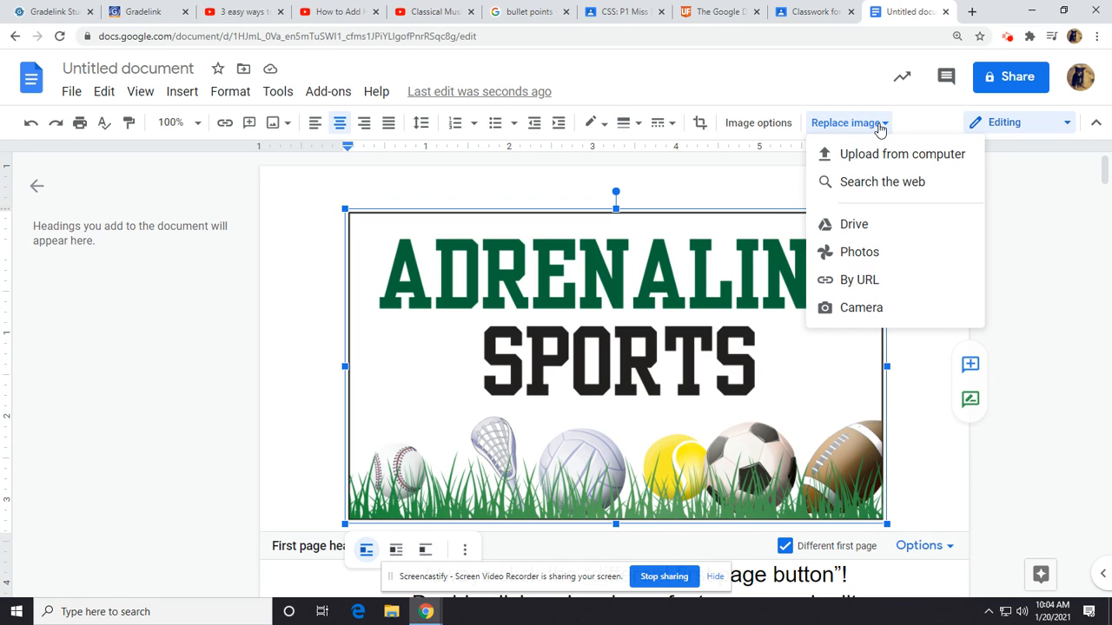
click(788, 124)
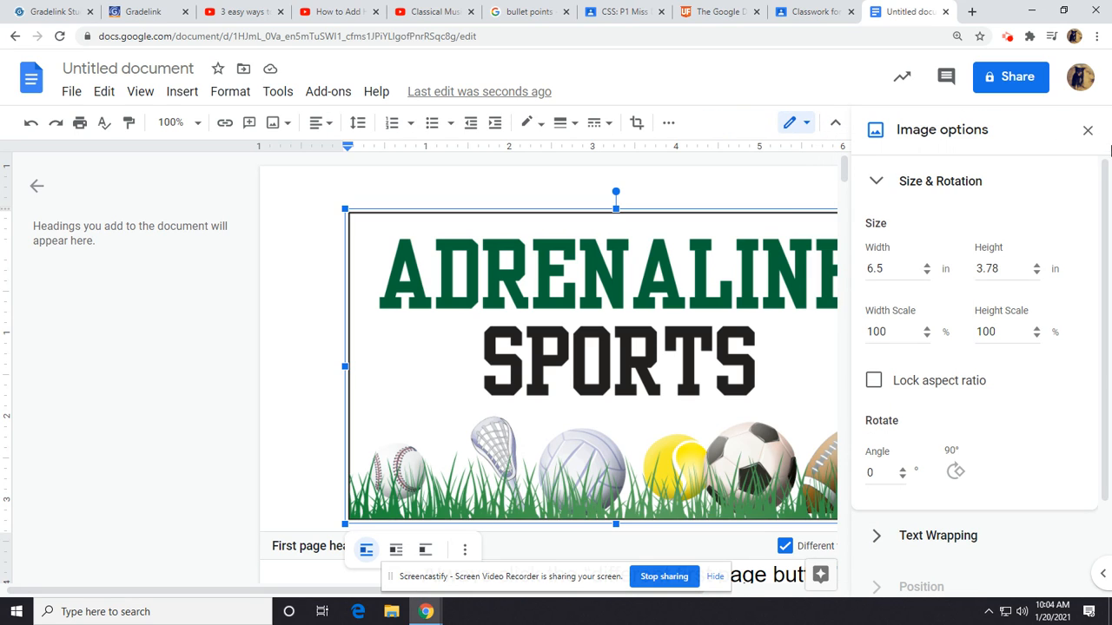
click(1085, 131)
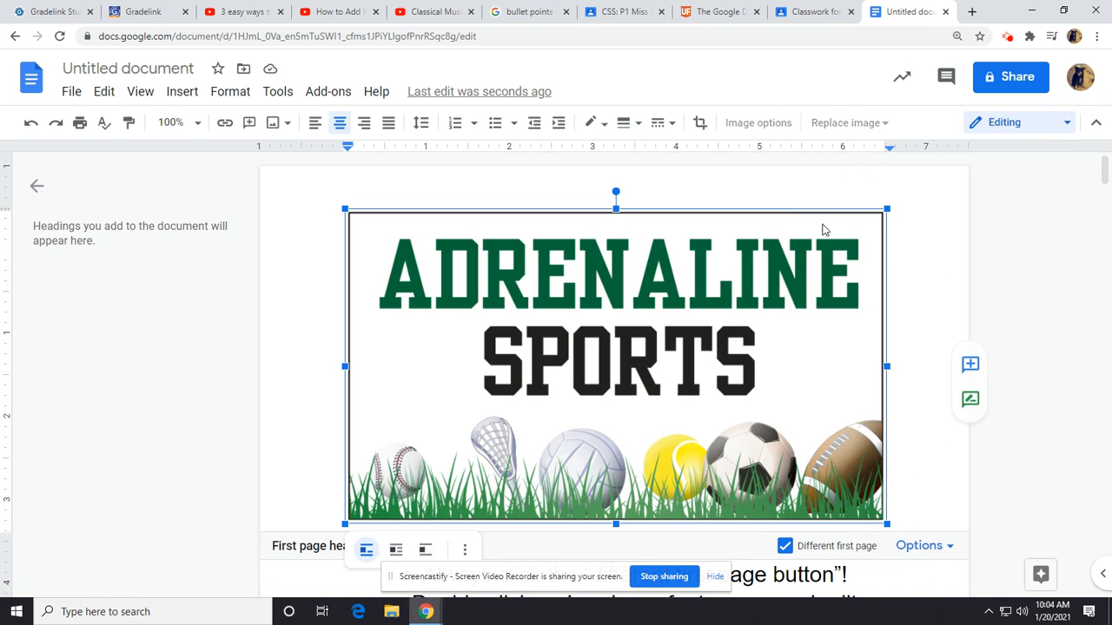
click(776, 126)
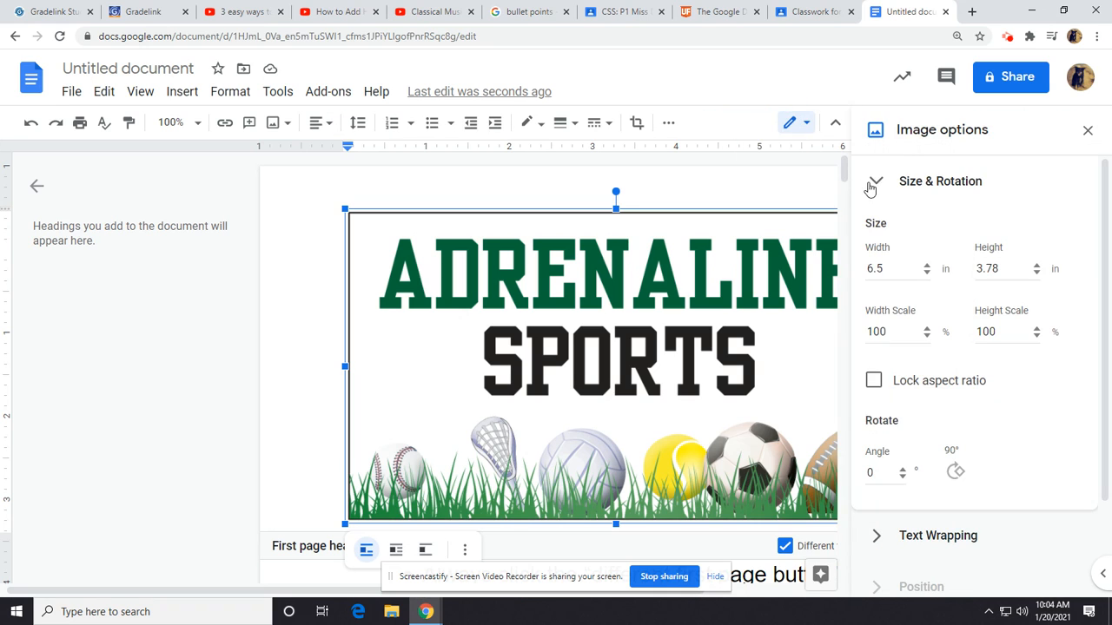
click(884, 182)
click(1085, 130)
- Lock the logo's aspect ratio in the image options and enter a width of 2 inches, followed by a height of 1 inch
right_click(707, 270)
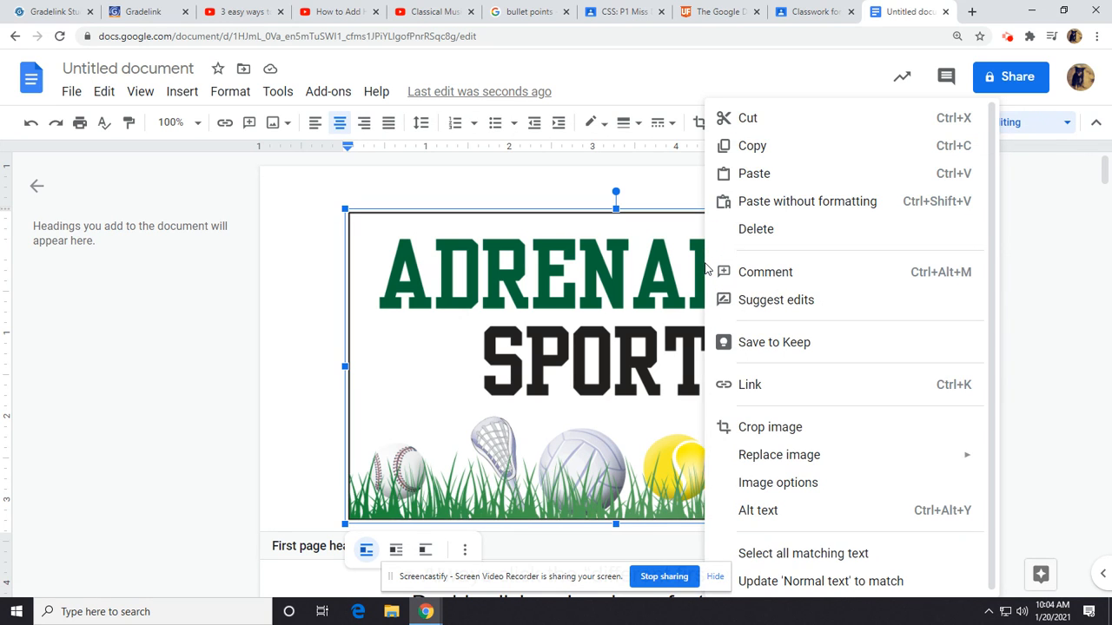
click(815, 487)
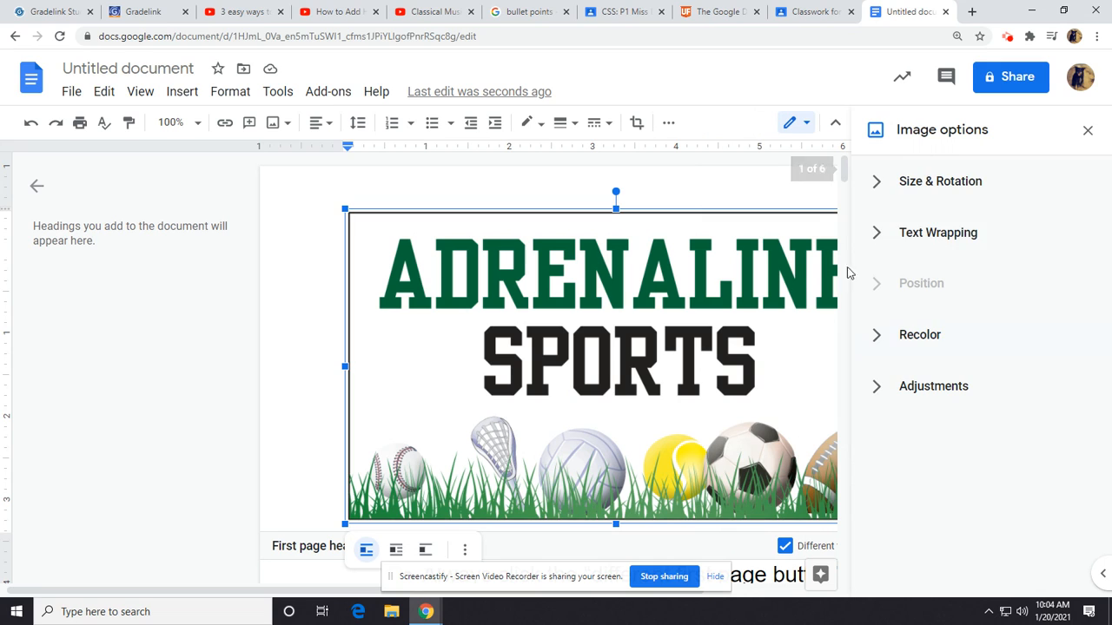
click(883, 185)
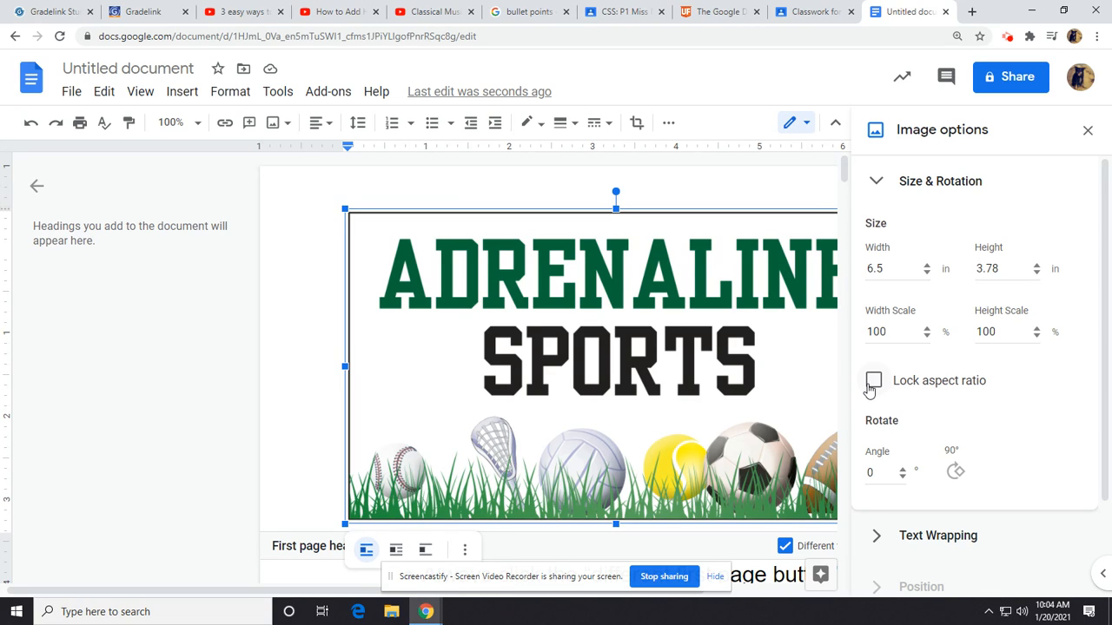
click(872, 381)
drag(893, 269, 839, 268)
text(2)
drag(1007, 268, 962, 266)
text(1)
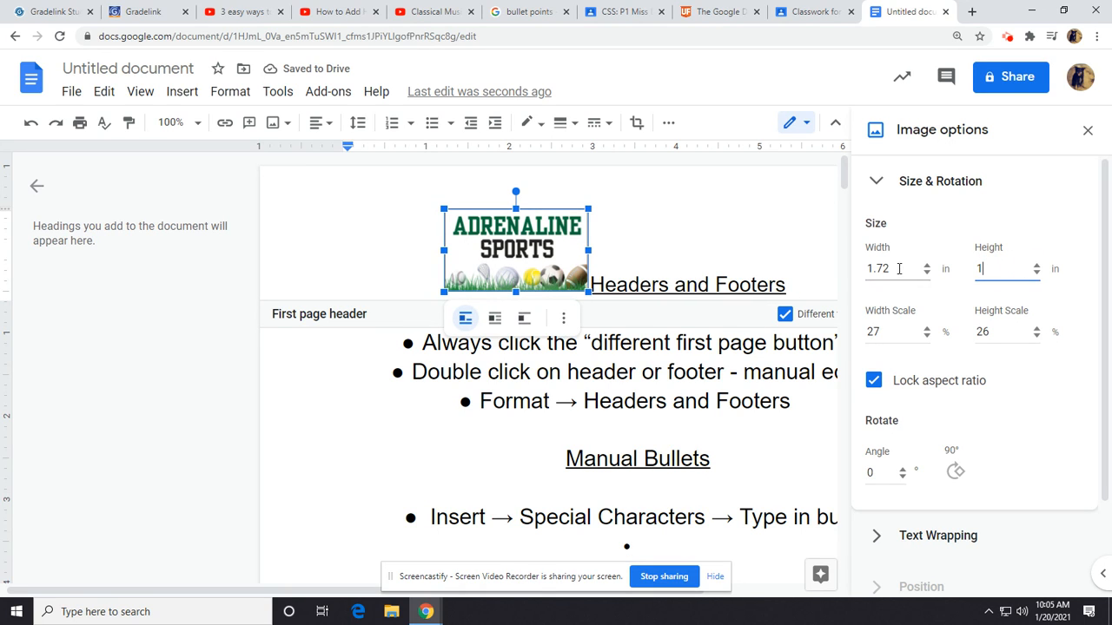
- Unlock the logo's aspect ratio and set its width to 2 inches
click(899, 269)
click(874, 381)
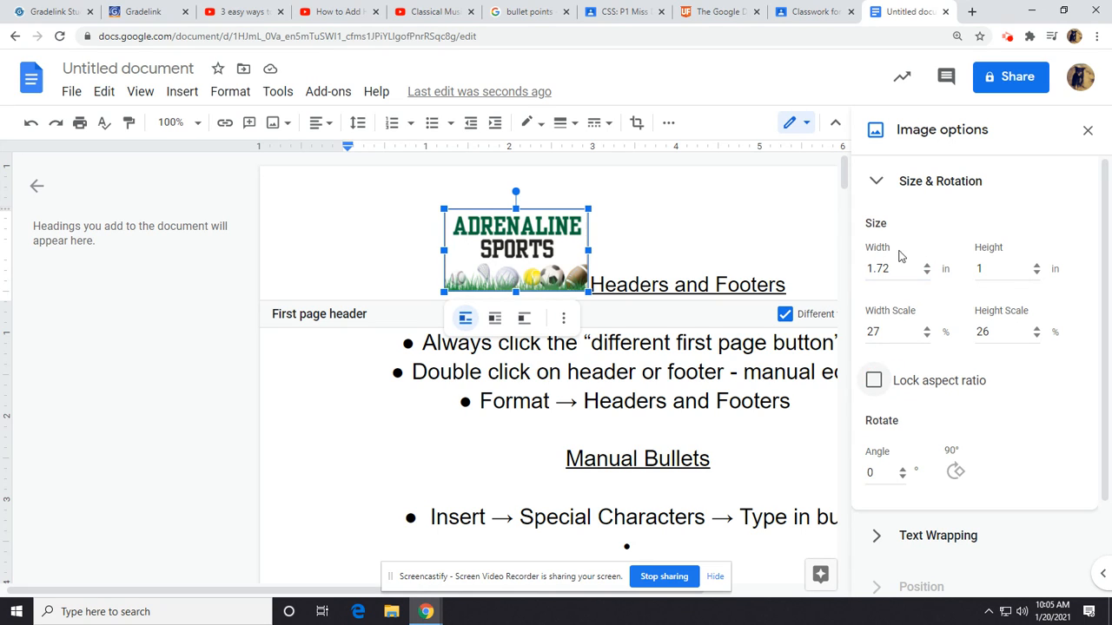
double_click(880, 269)
text(2)
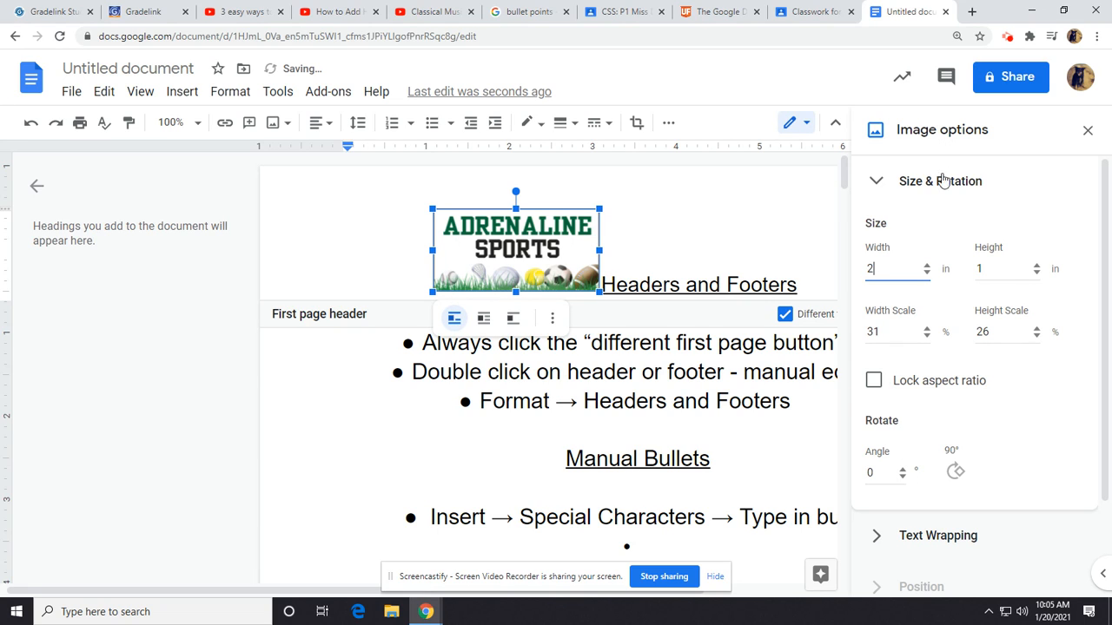
click(1088, 128)
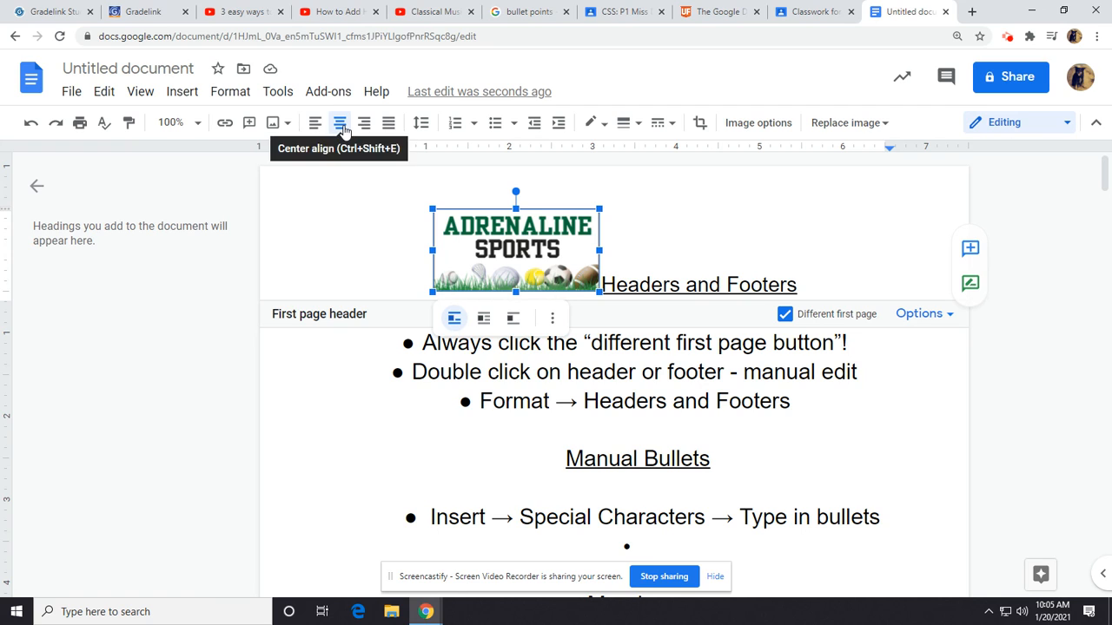
- Move the "Headers and Footers" heading onto its own line below the logo
click(603, 286)
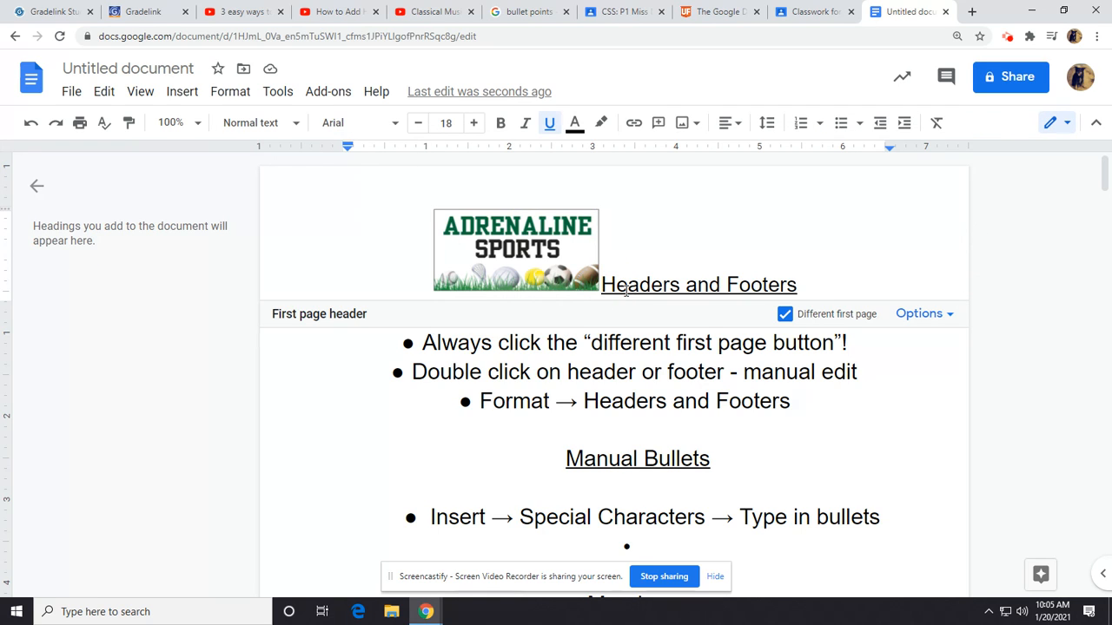
key(Return)
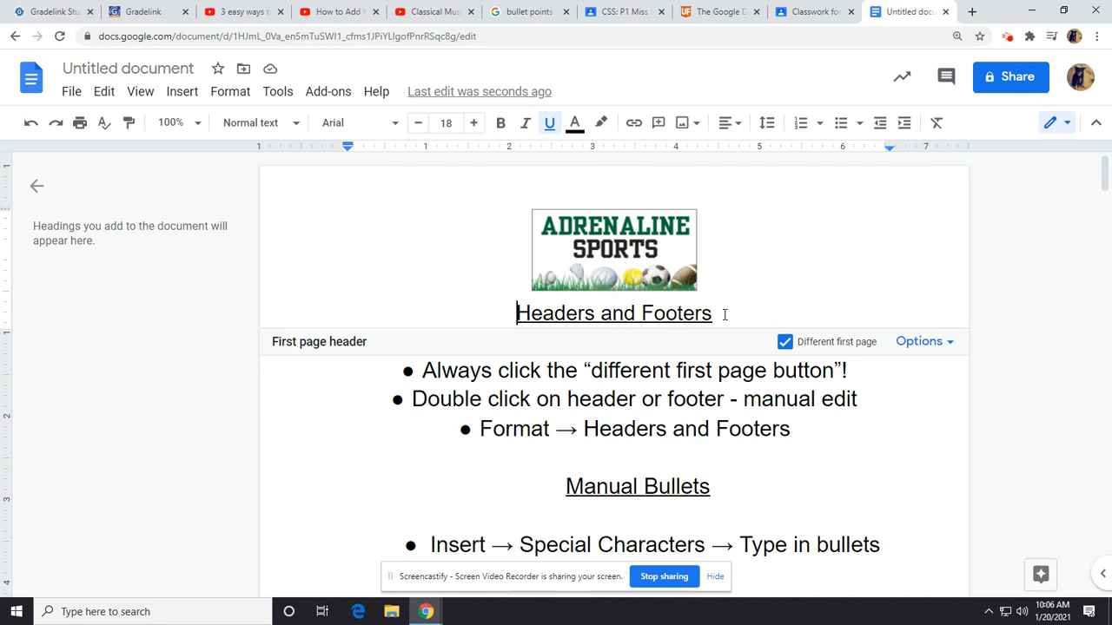
drag(738, 262, 813, 244)
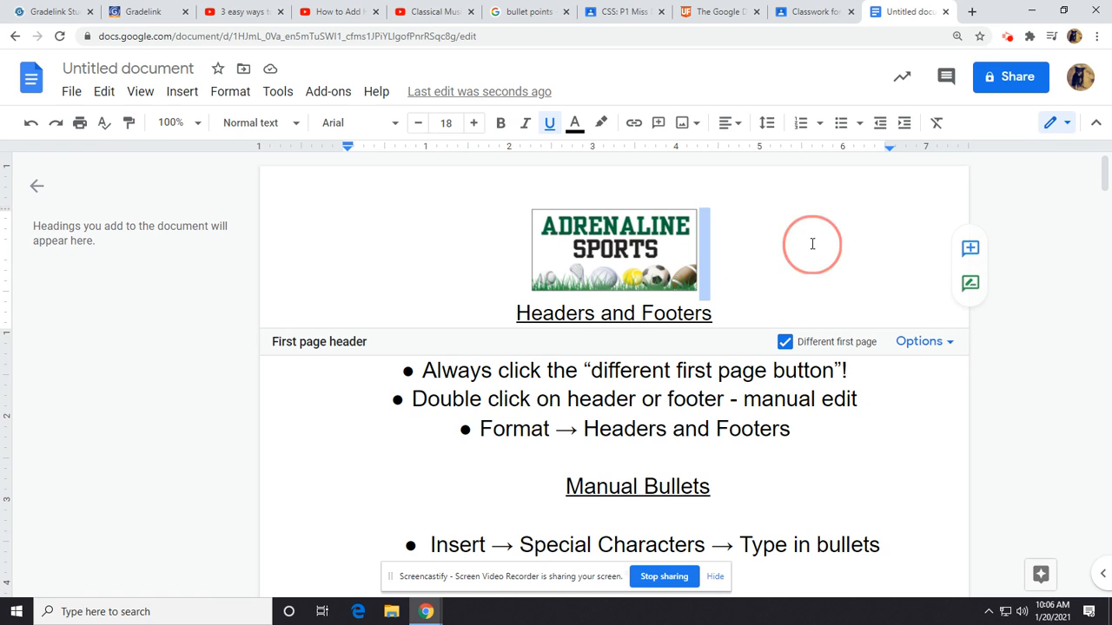
click(812, 244)
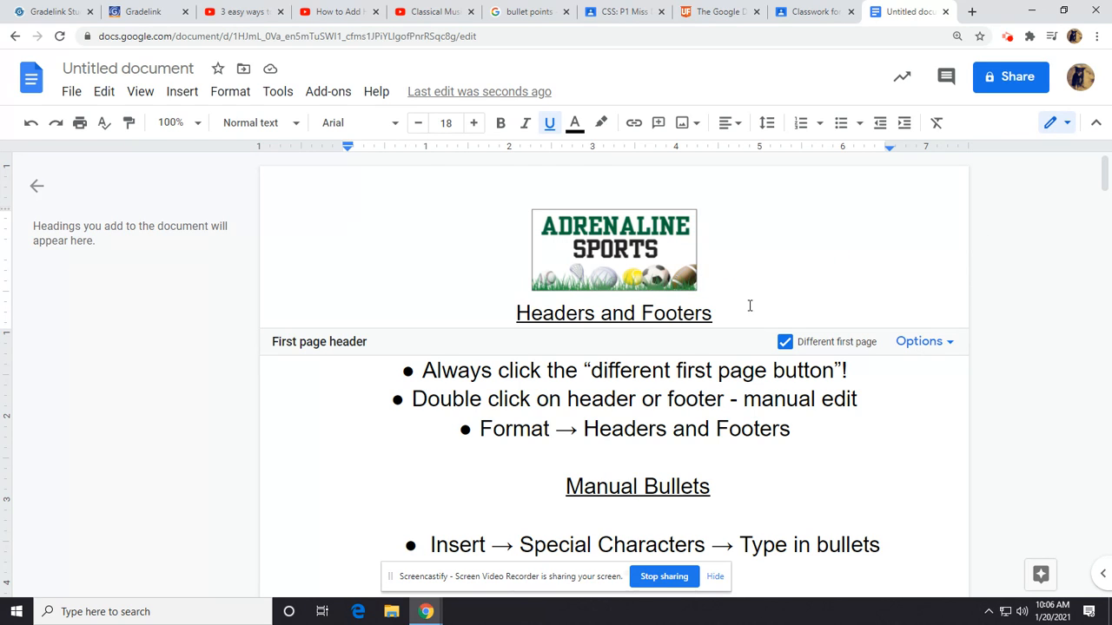
drag(749, 306, 437, 300)
click(635, 266)
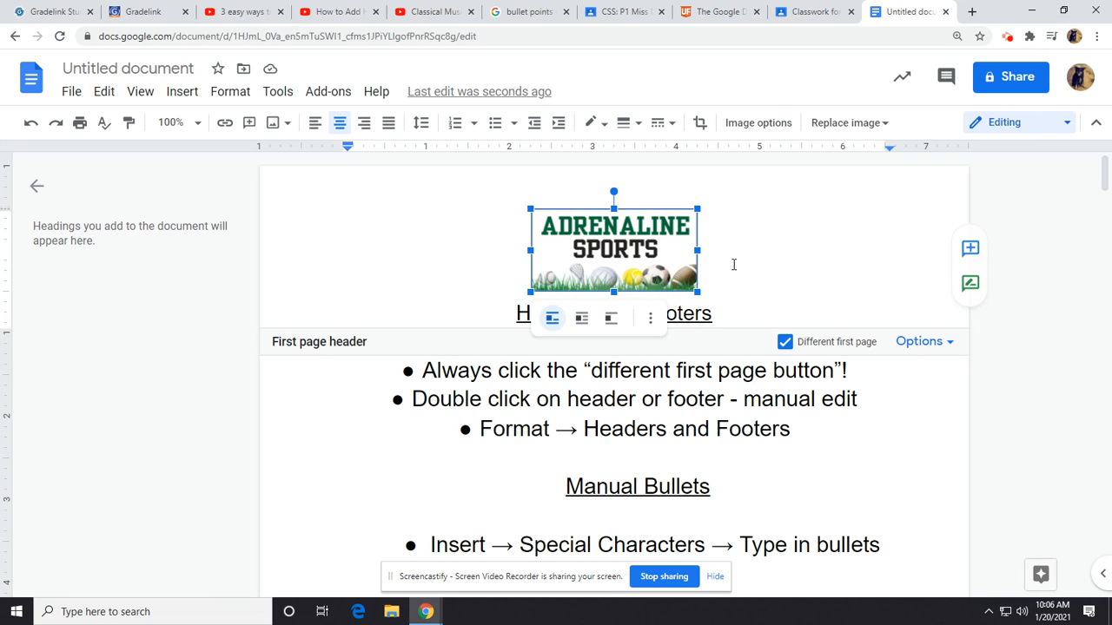
click(720, 306)
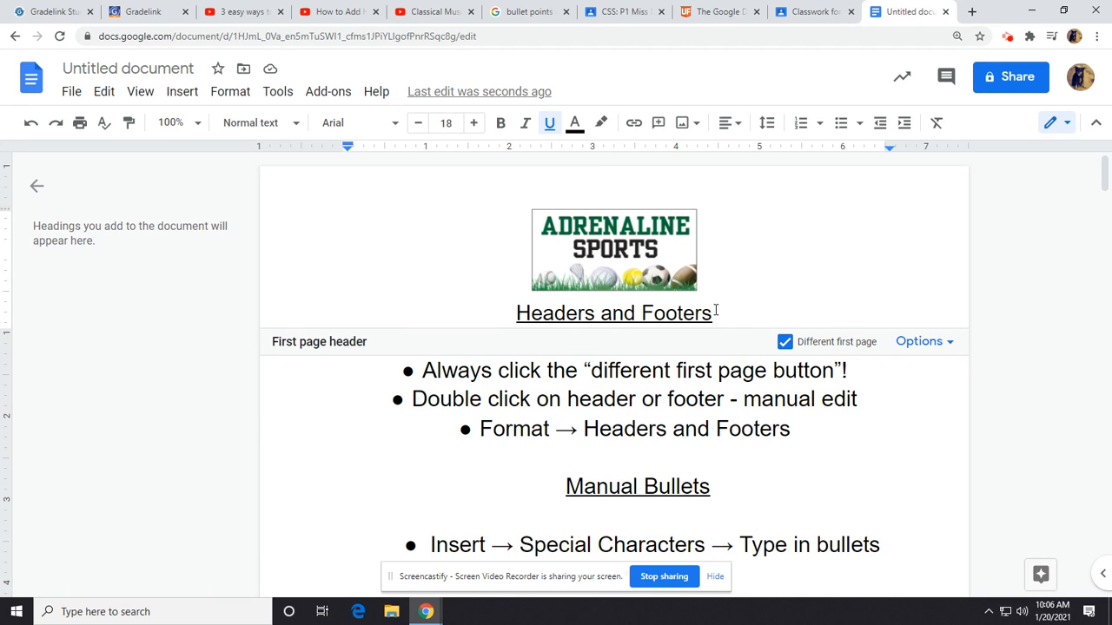
- Look at the Headers & footers commands offered for formatting and for inserting, without choosing any, and place the cursor beside the logo
click(224, 93)
mouse_move(330, 306)
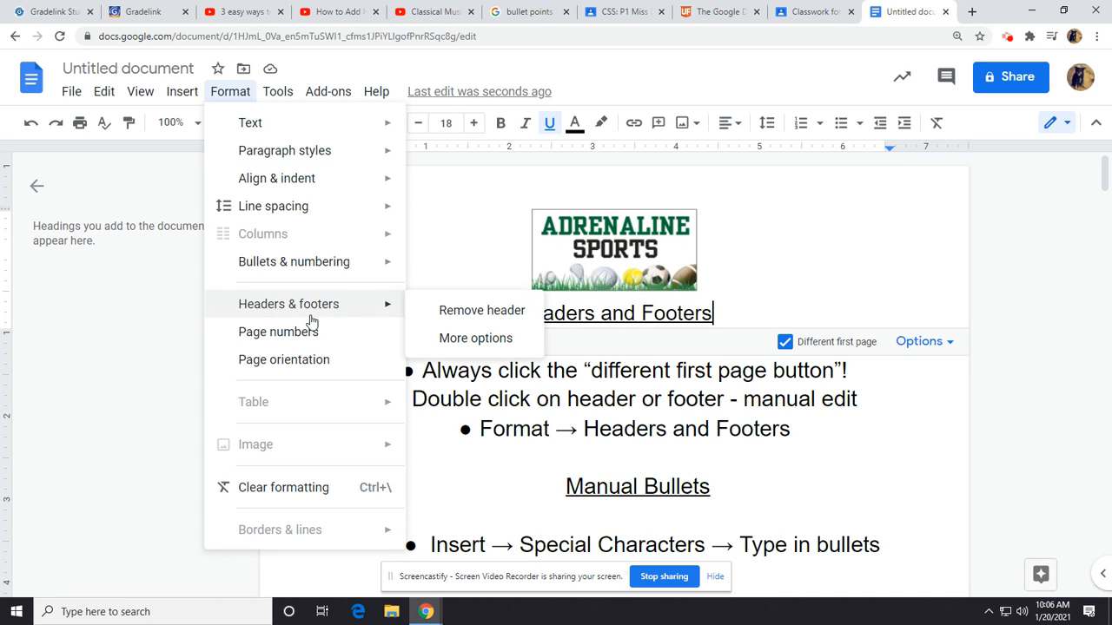
click(182, 92)
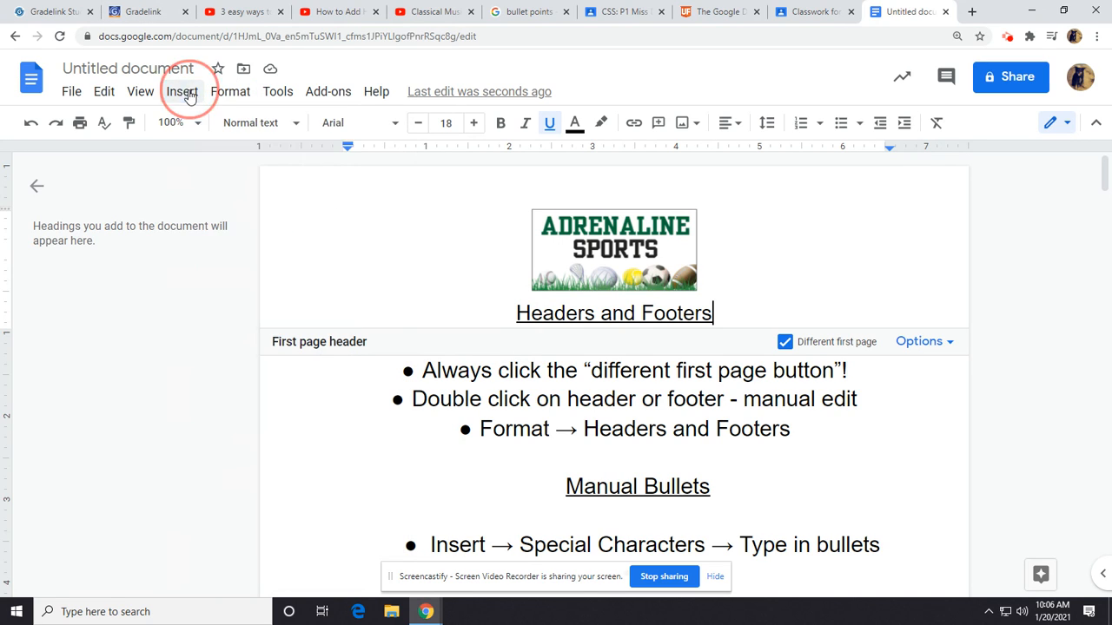
click(182, 92)
mouse_move(265, 379)
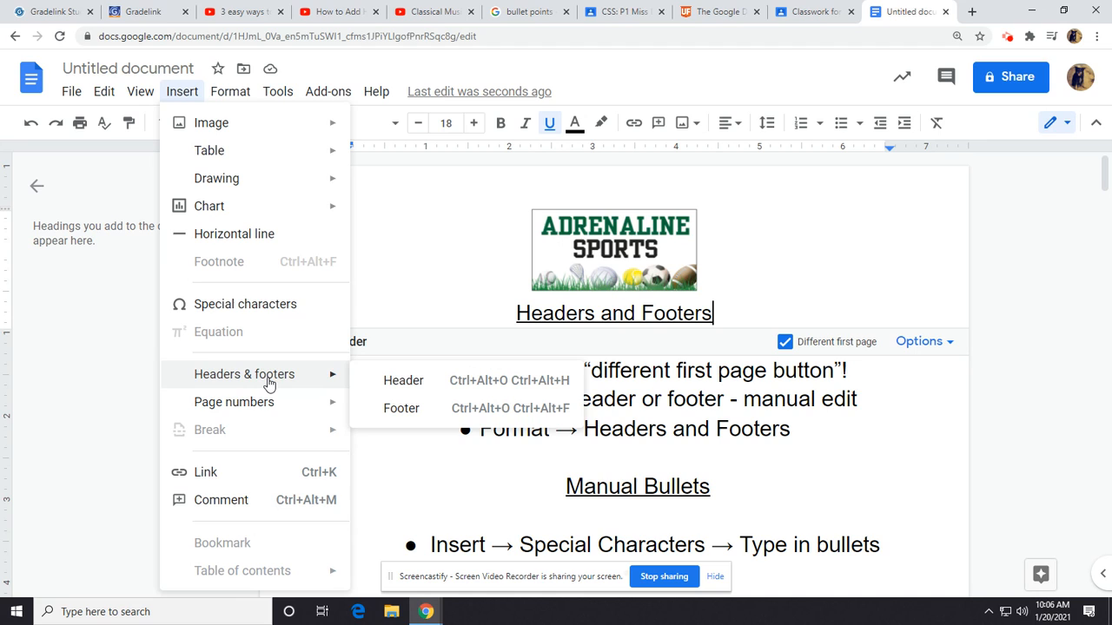
click(749, 197)
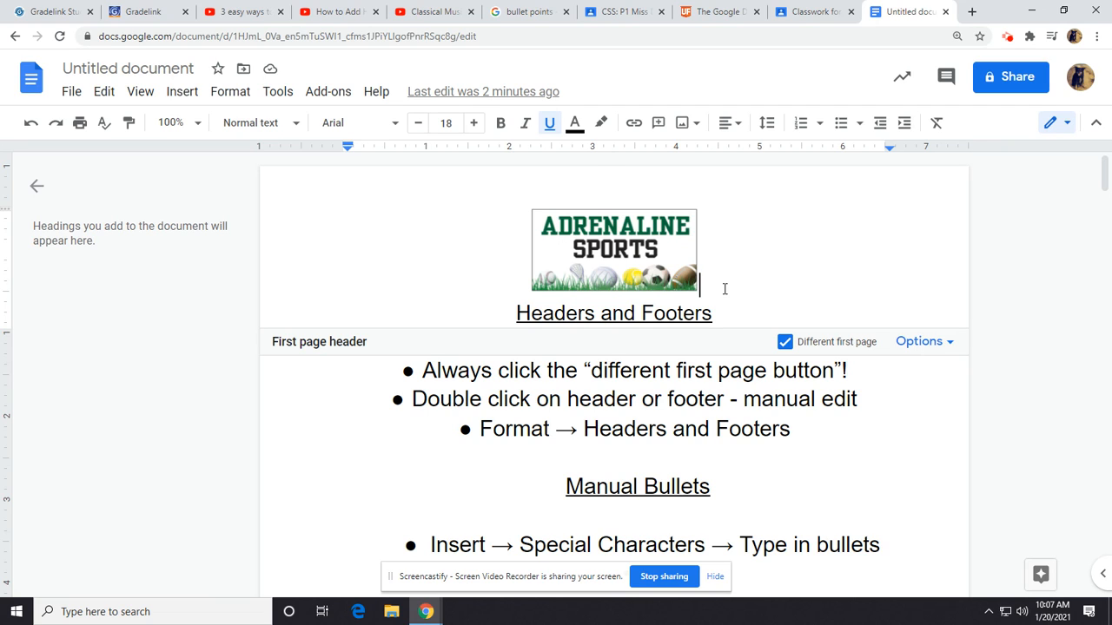
- Try switching the header layout from different first page to different odd and even pages, and discard the changes
click(919, 341)
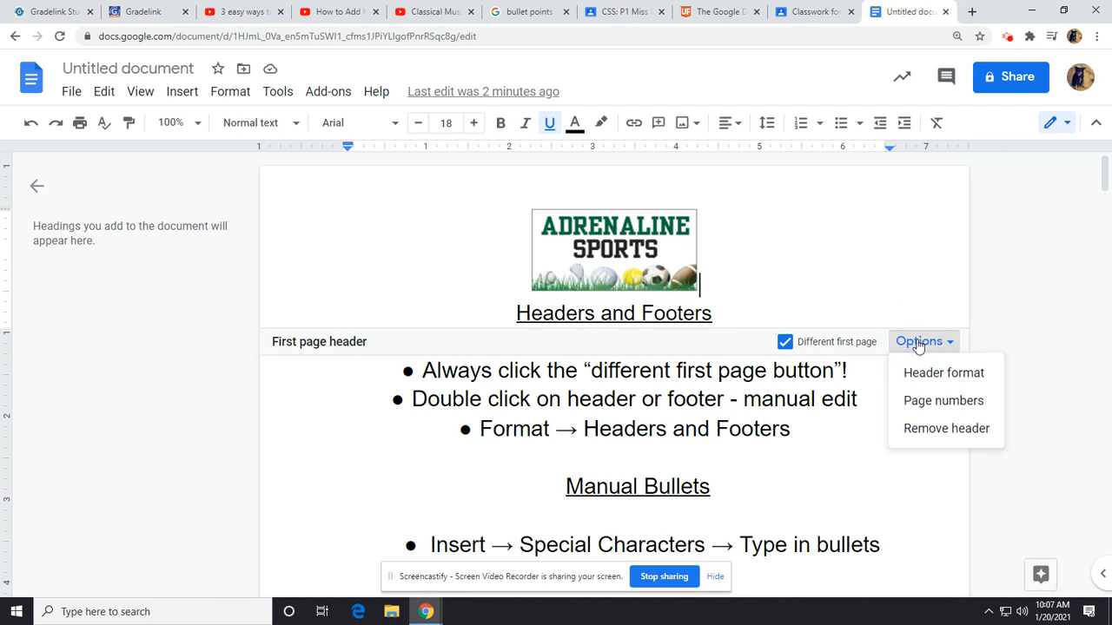
click(963, 371)
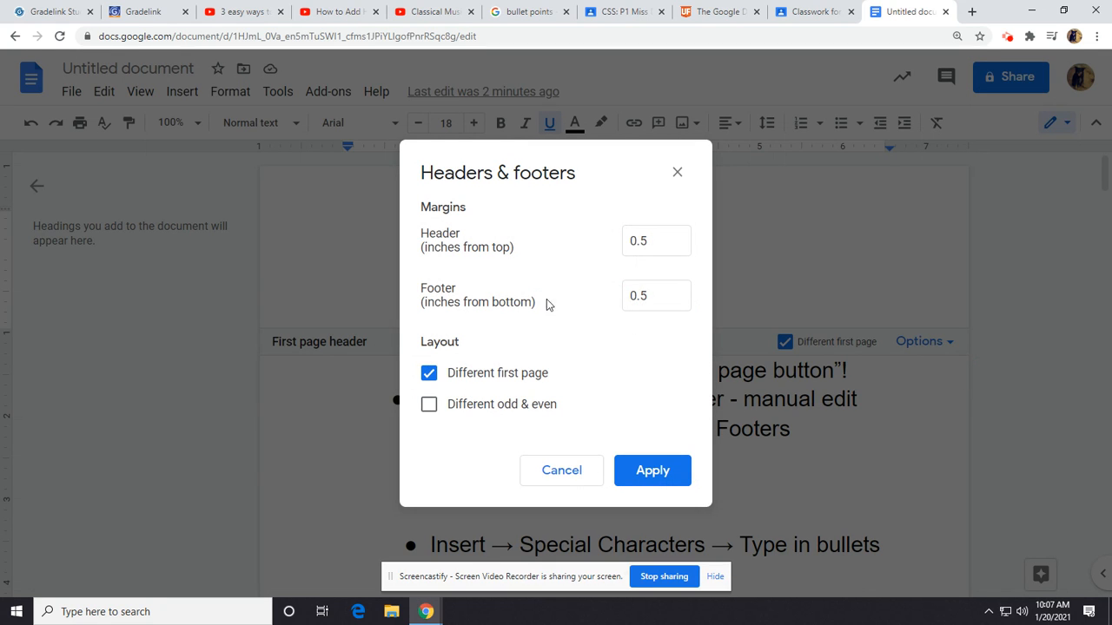
click(432, 406)
click(432, 373)
double_click(666, 239)
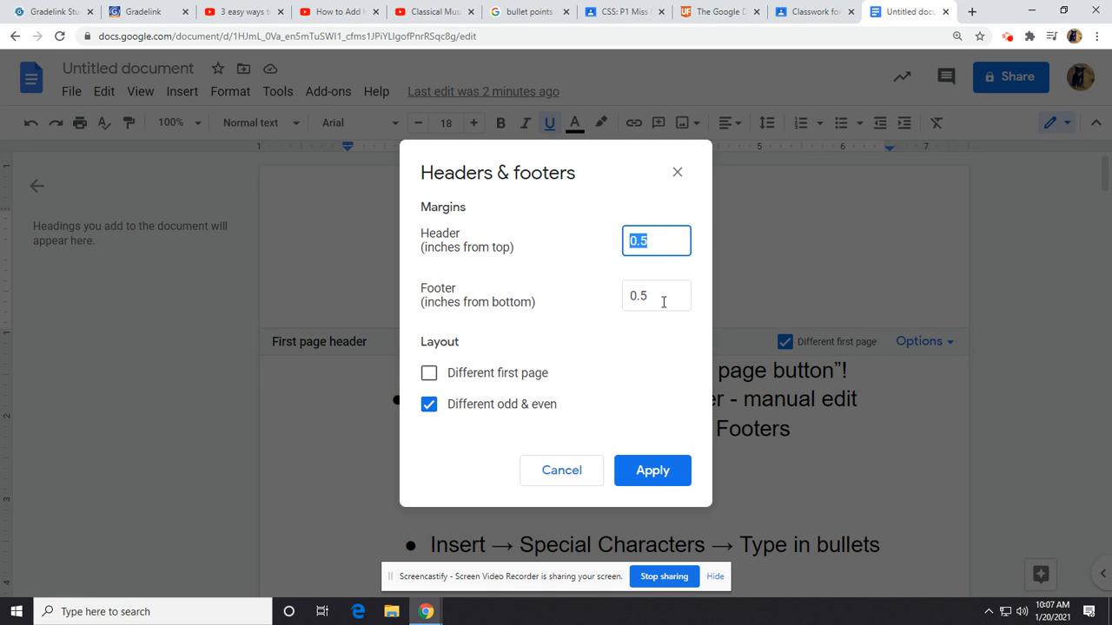
click(561, 470)
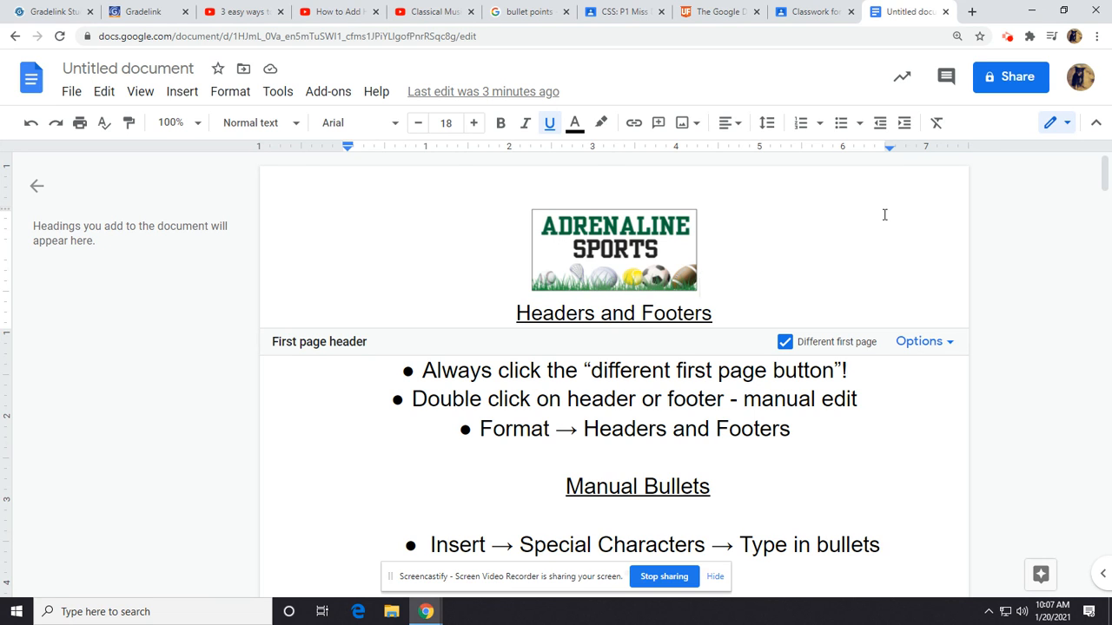
scroll(873, 364, down, 2)
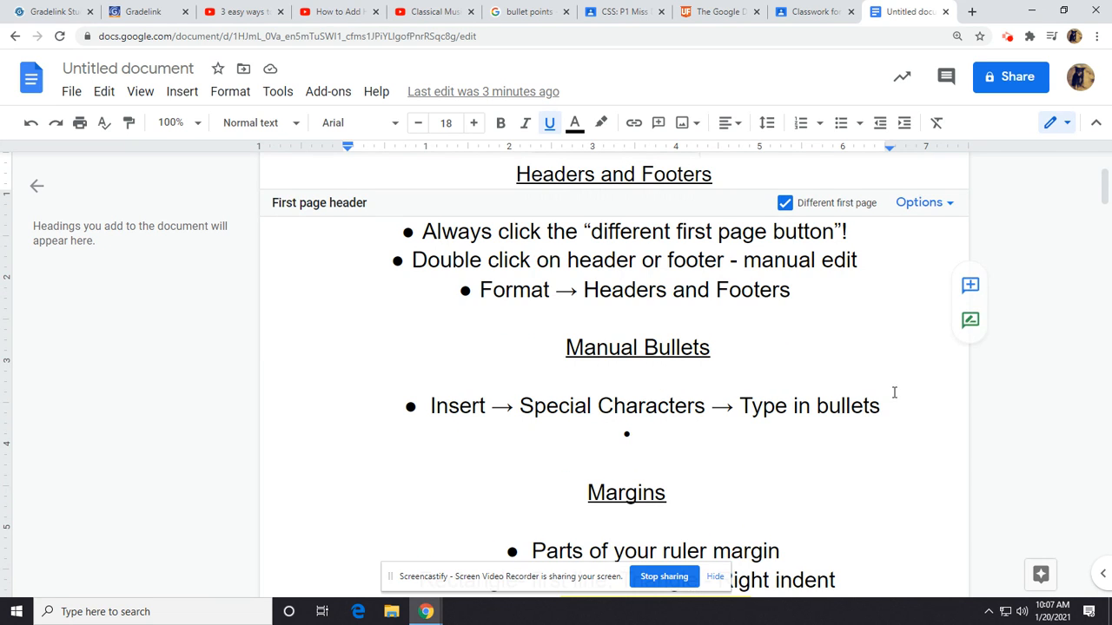
scroll(899, 388, up, 1)
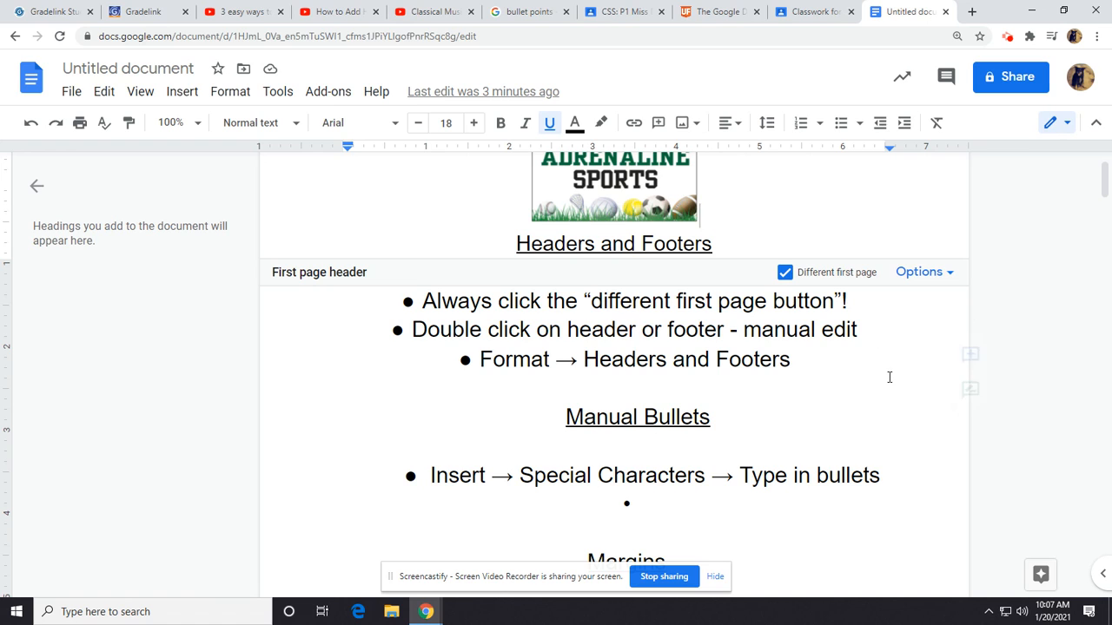
scroll(364, 232, up, 1)
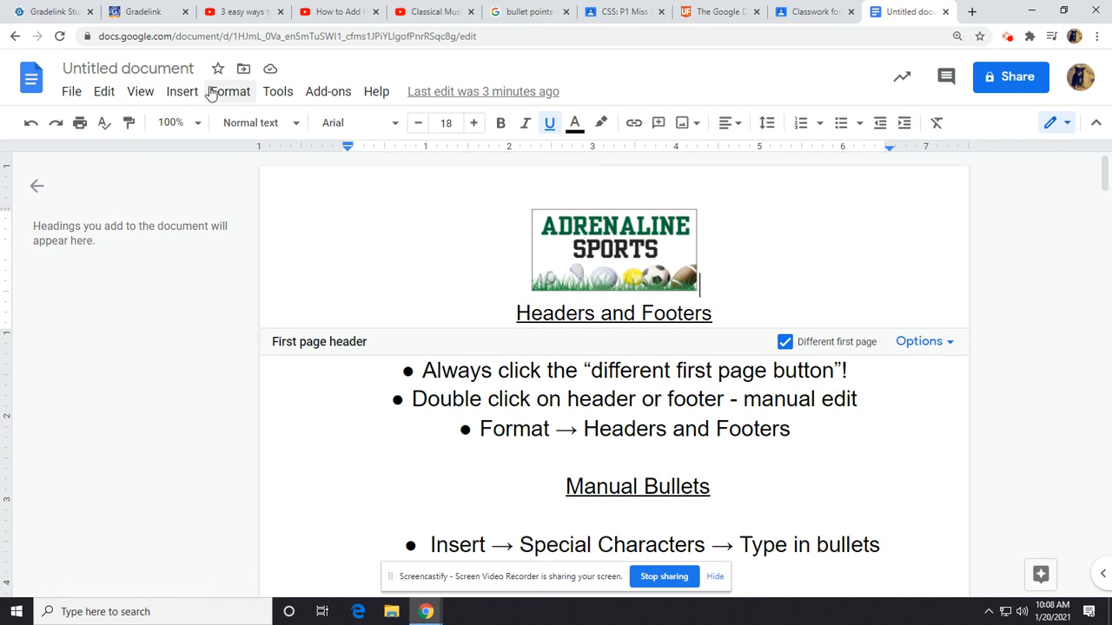
- Examine the document's page margins in the page setup and close it without changing anything
click(76, 94)
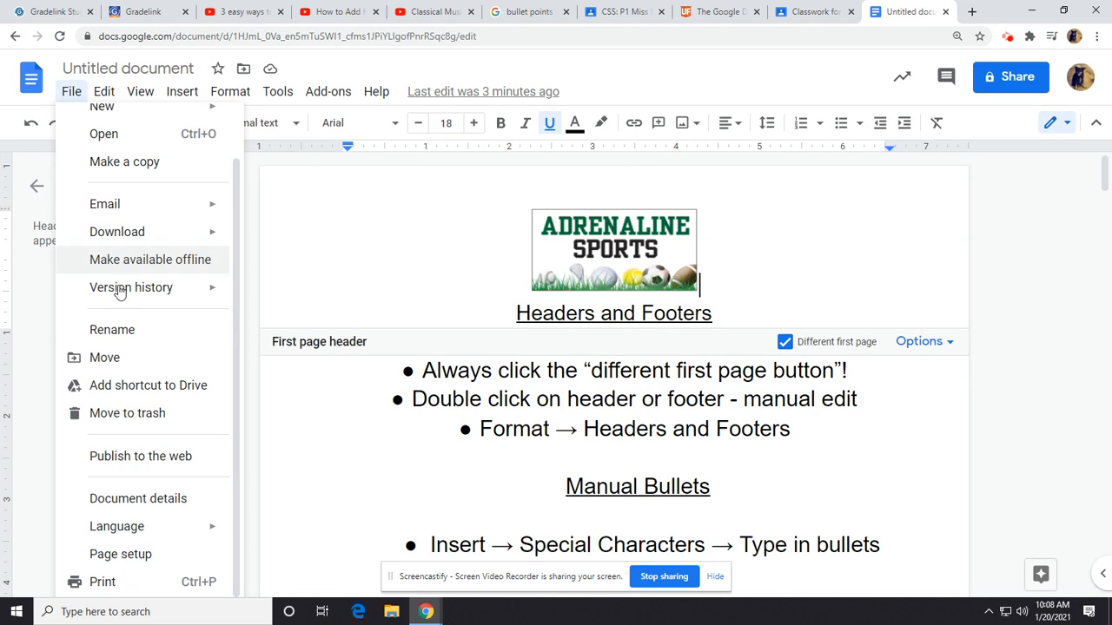
click(113, 555)
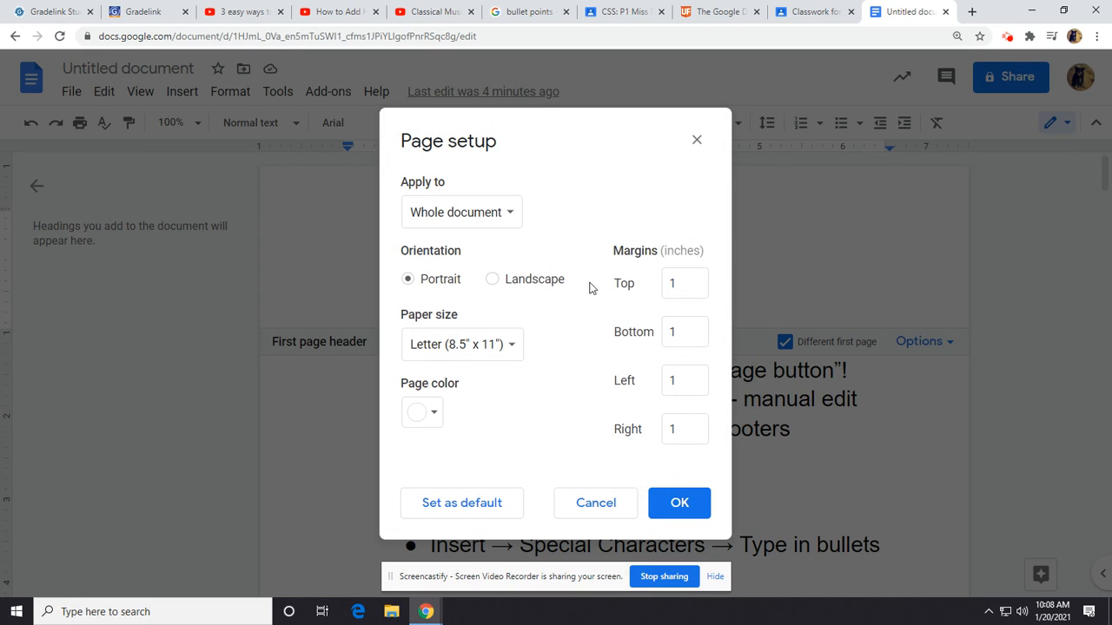
click(682, 283)
click(596, 507)
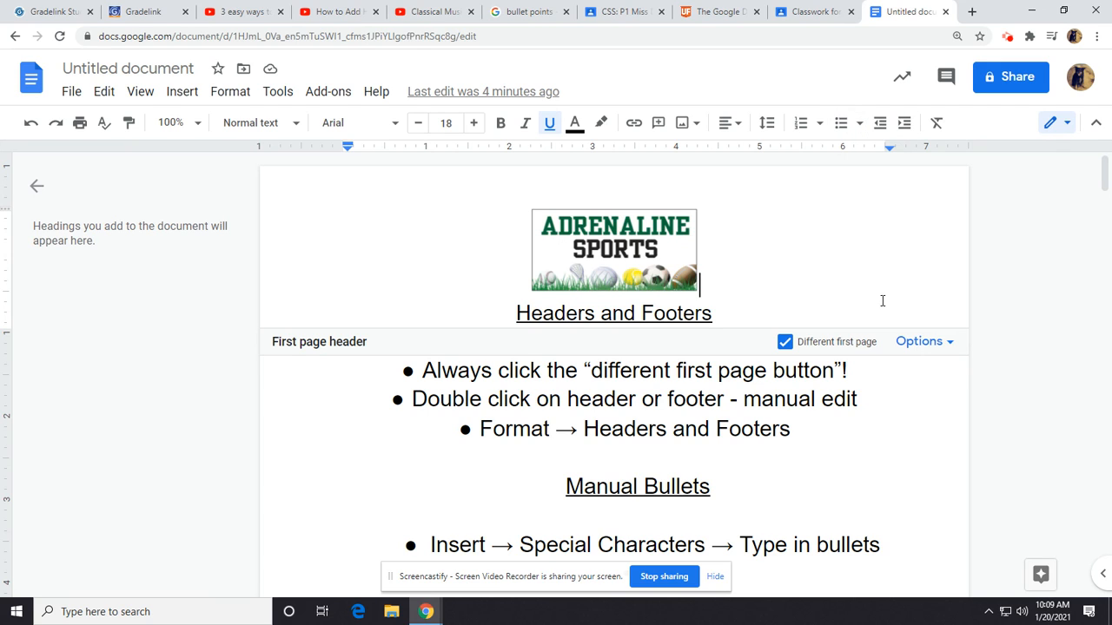
- Search the special characters for "bullet" and insert the plain round bullet beside the logo in the header
click(182, 91)
click(280, 312)
click(641, 240)
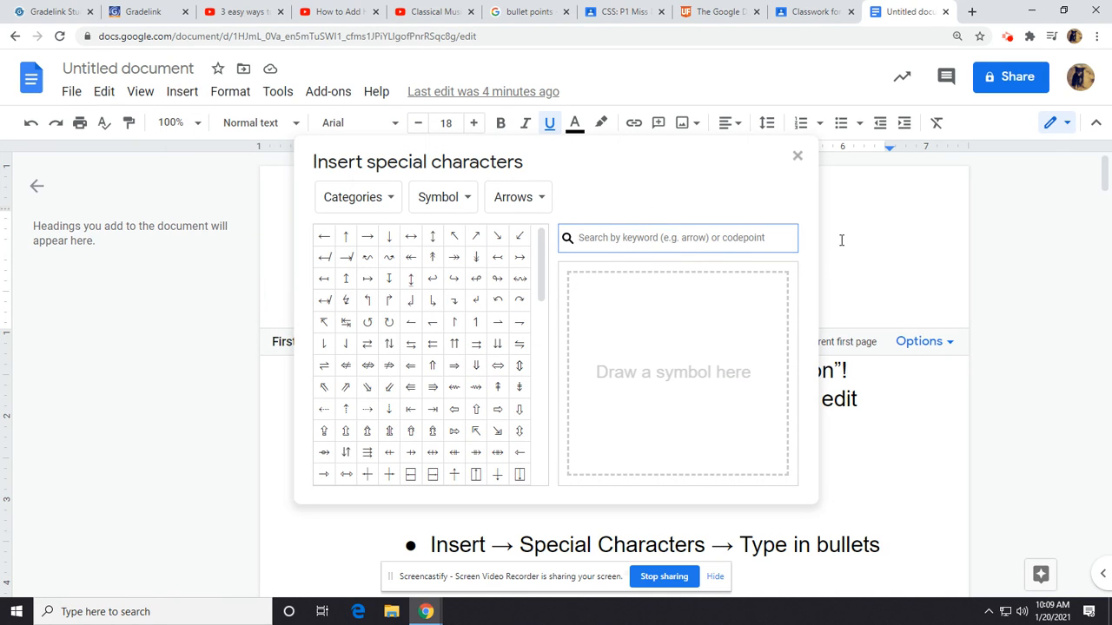
text(bullet)
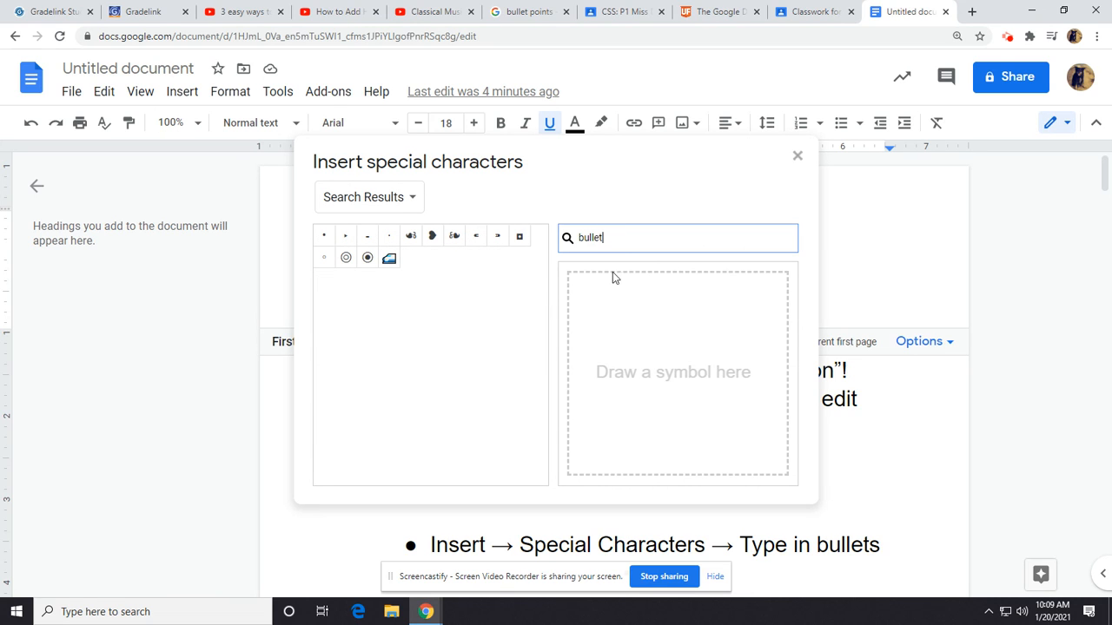
click(324, 235)
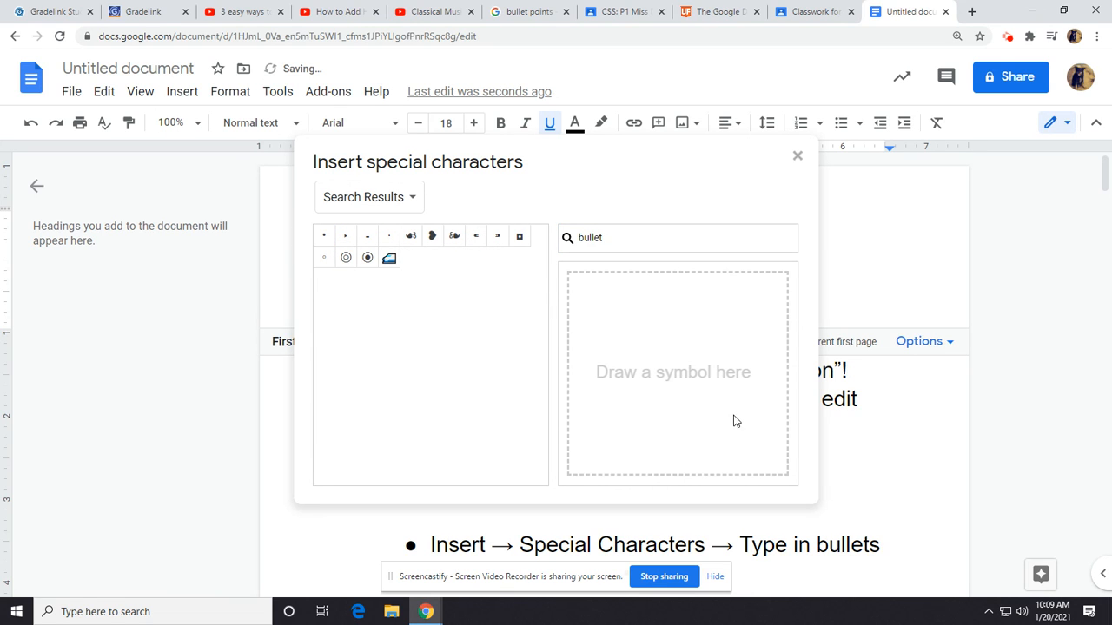
click(798, 156)
- Copy the single bullet under the Manual Bullets instruction and paste it six times on the same line
scroll(802, 458, down, 3)
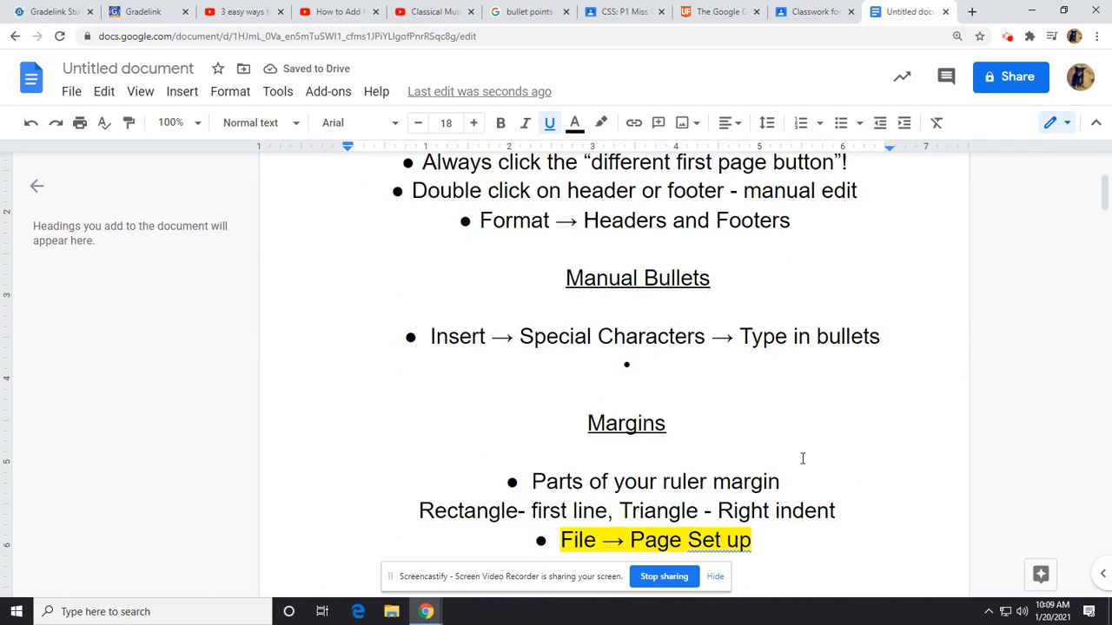
scroll(738, 492, down, 2)
scroll(743, 386, up, 3)
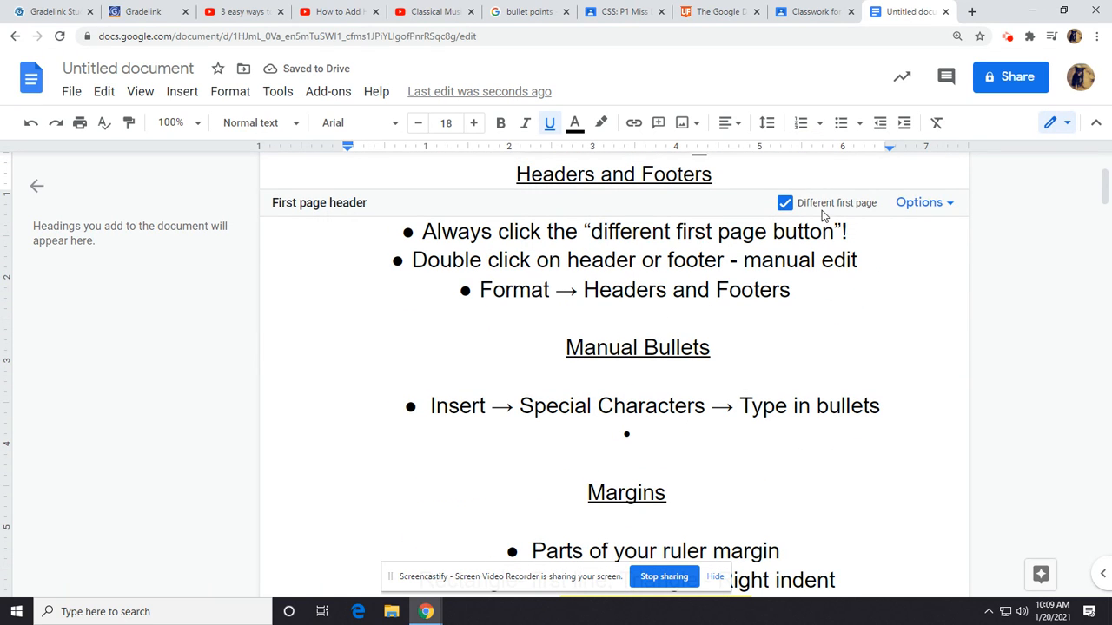
click(626, 434)
double_click(627, 432)
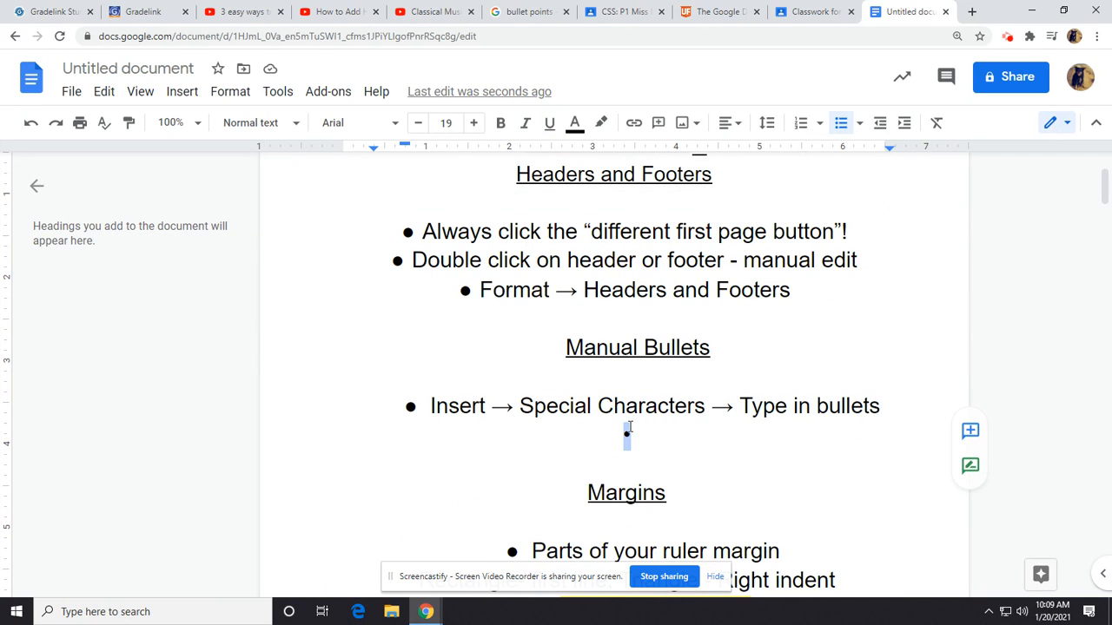
right_click(627, 432)
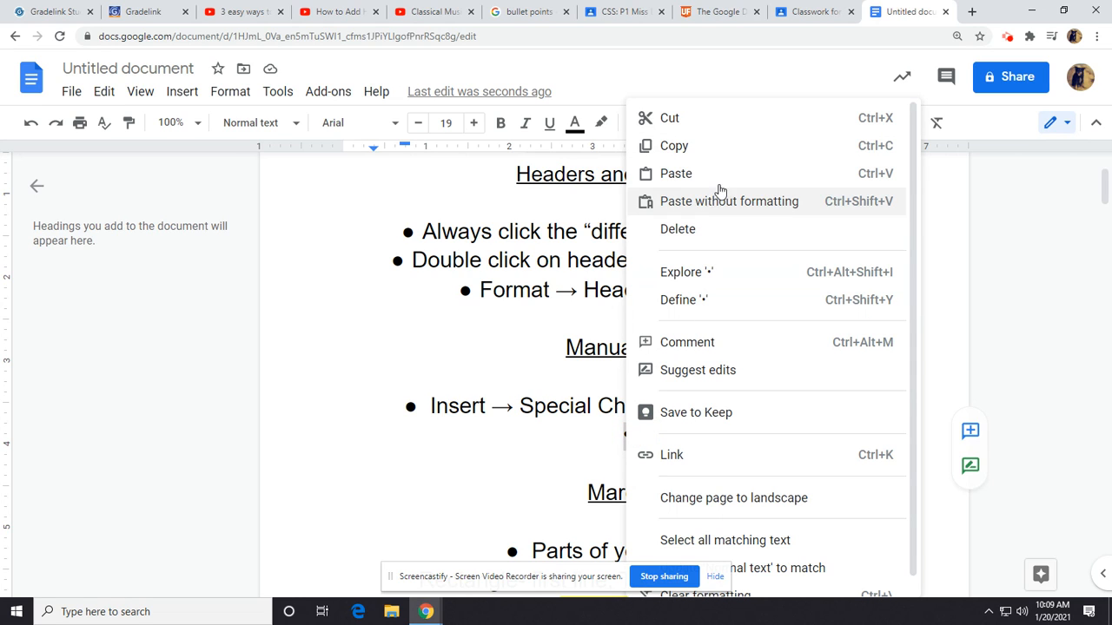
click(738, 145)
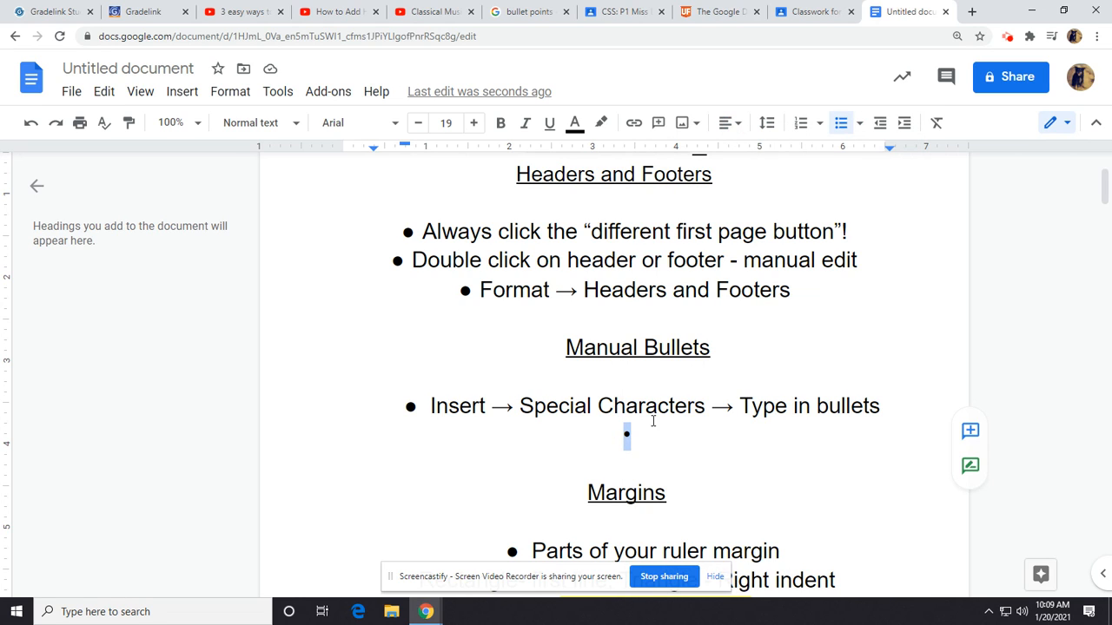
click(695, 432)
key(ctrl+v)
key(ctrl+v)
key(ctrl+v)
key(ctrl+v)
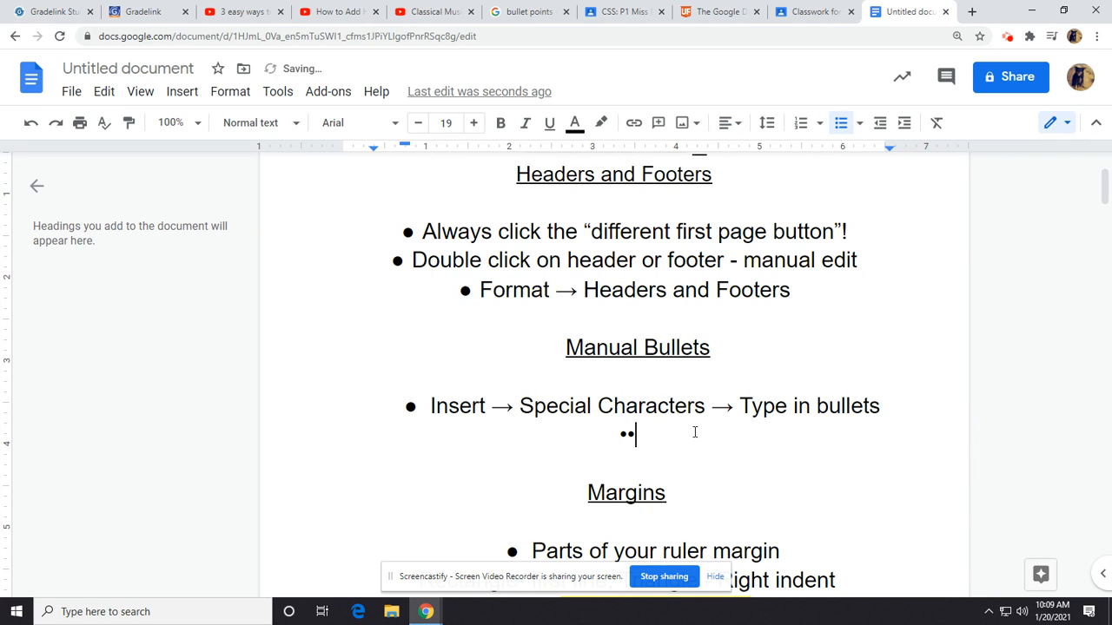
key(ctrl+v)
key(ctrl+v)
- Delete the whole row of bullets under the Manual Bullets instruction together with its line
drag(689, 435, 491, 439)
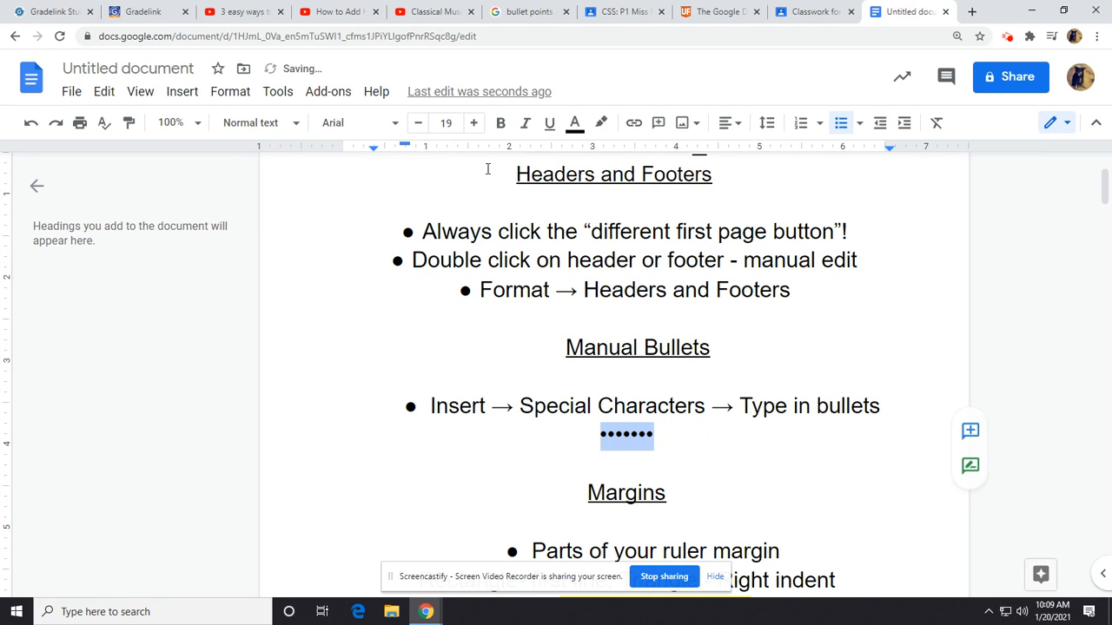
key(BackSpace)
key(BackSpace)
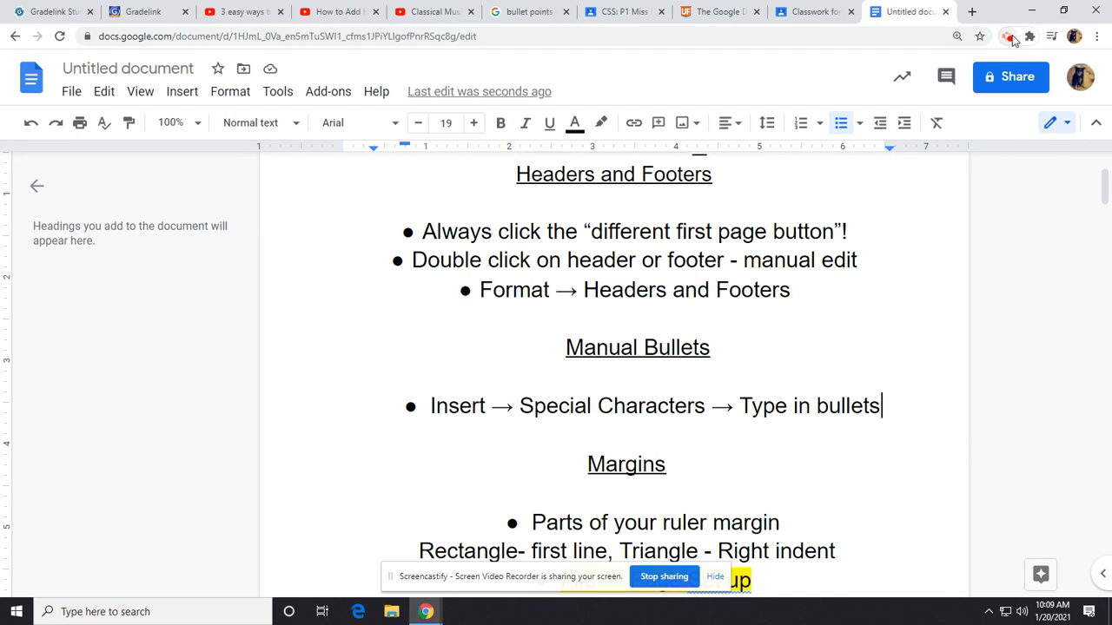
click(1009, 38)
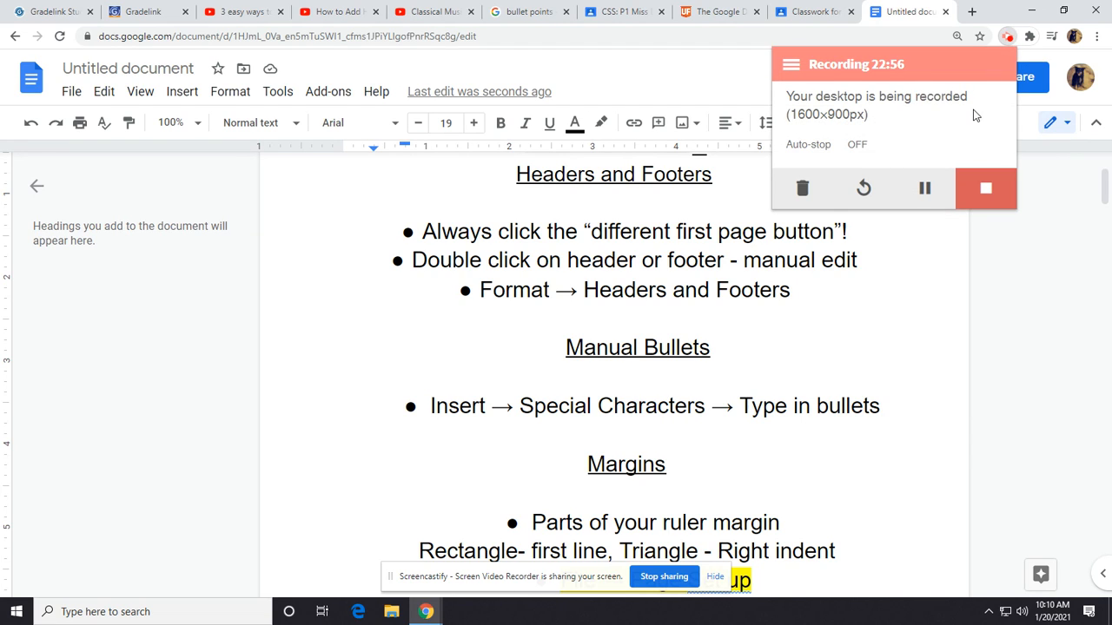